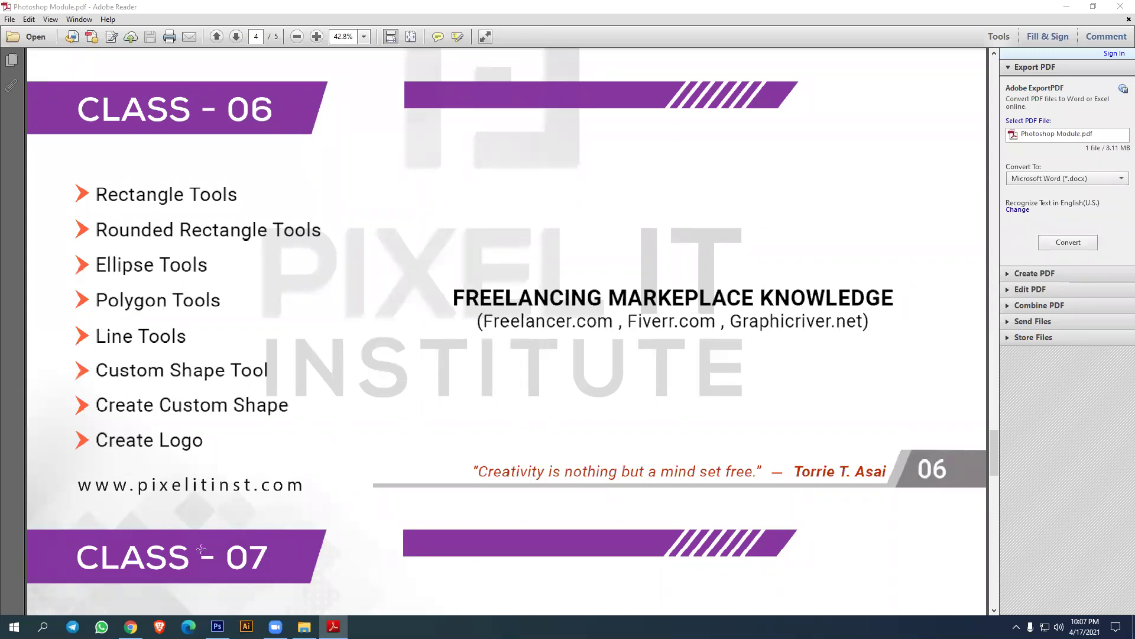
Switch to Photoshop and create a new document 15 inches wide and 10 inches high in RGB Color mode.
click(217, 626)
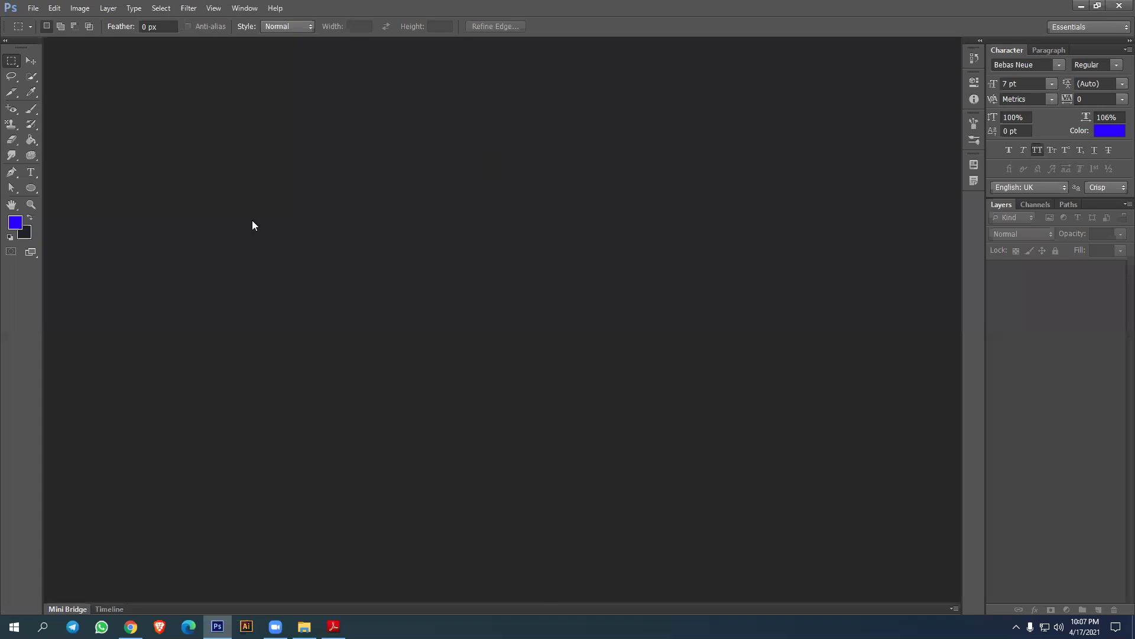
key(ctrl+n)
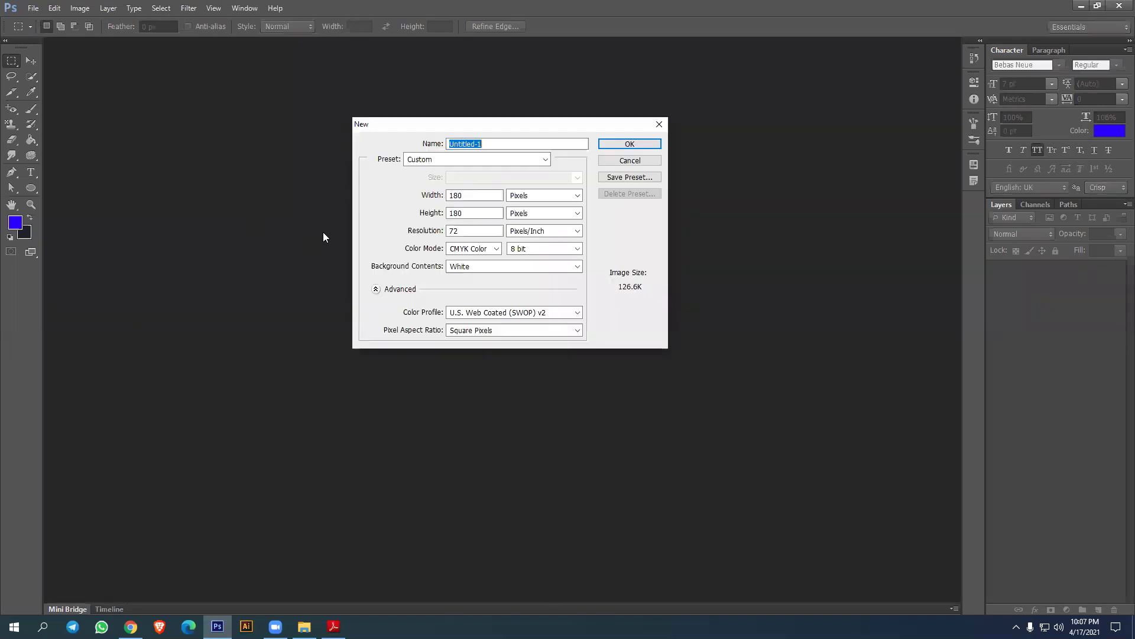
click(544, 195)
click(536, 217)
key(shift+Tab)
text(15)
key(Tab)
text(10)
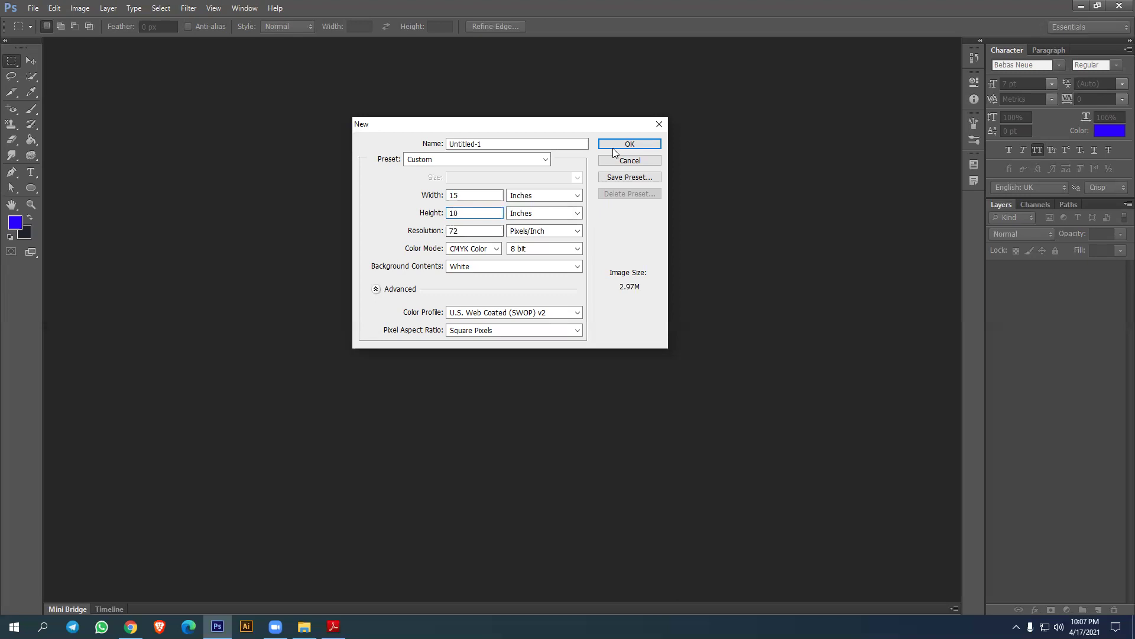
click(470, 249)
click(472, 279)
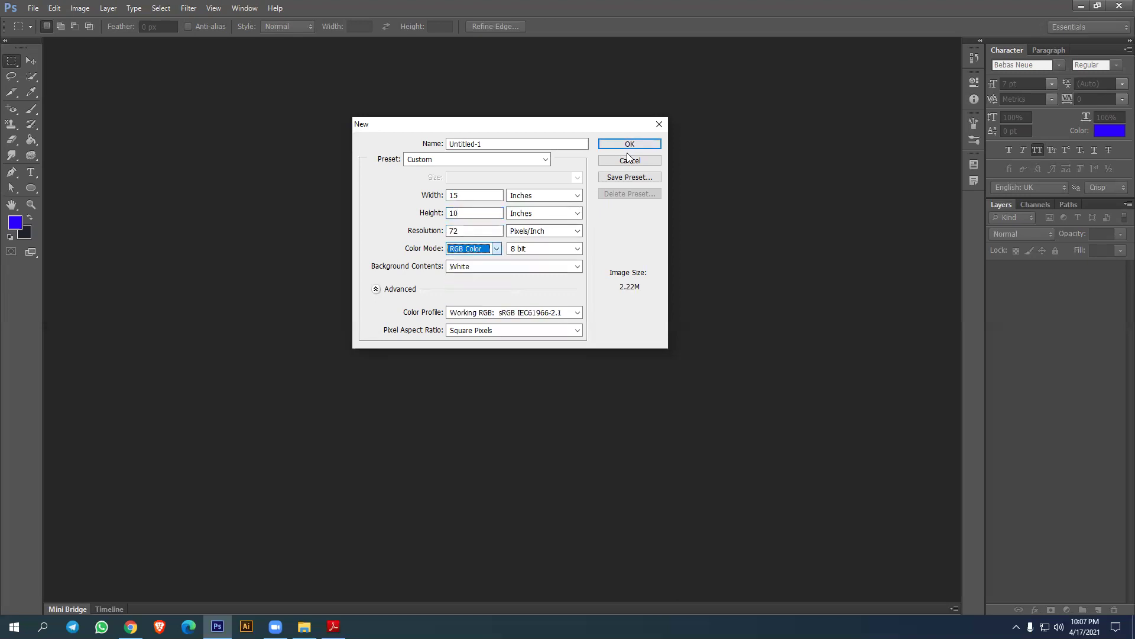
click(630, 143)
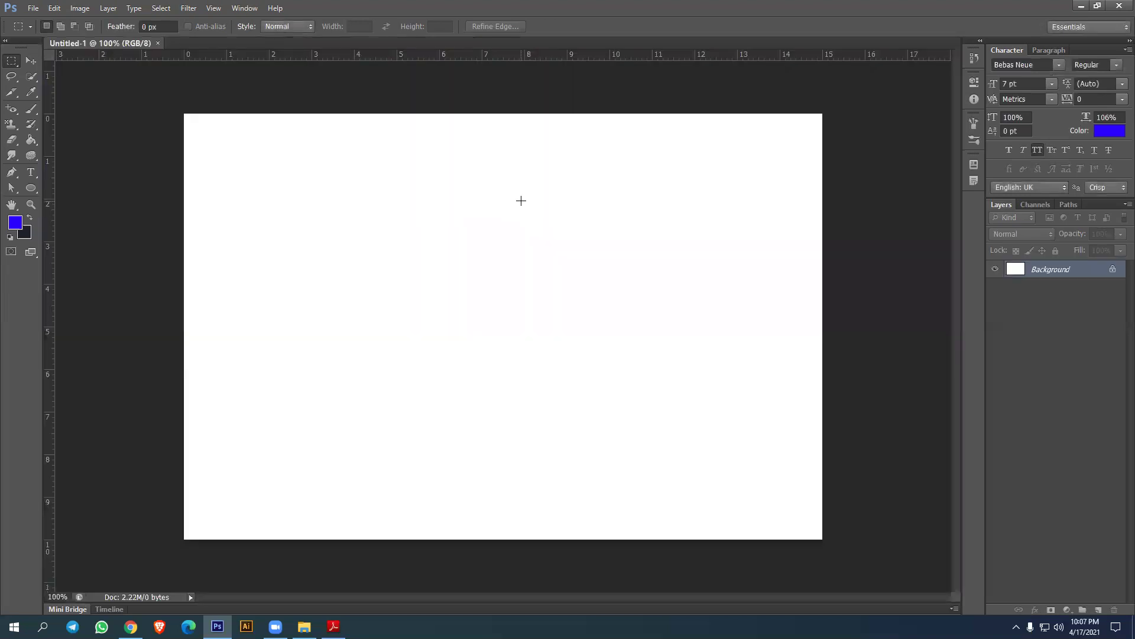
right_click(13, 62)
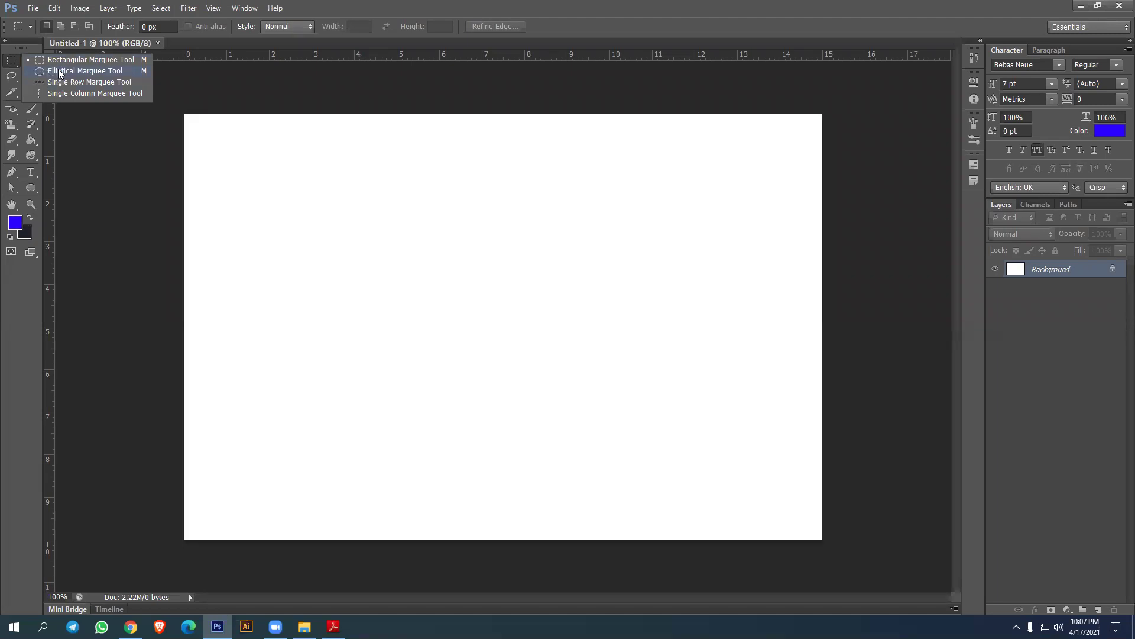
click(37, 184)
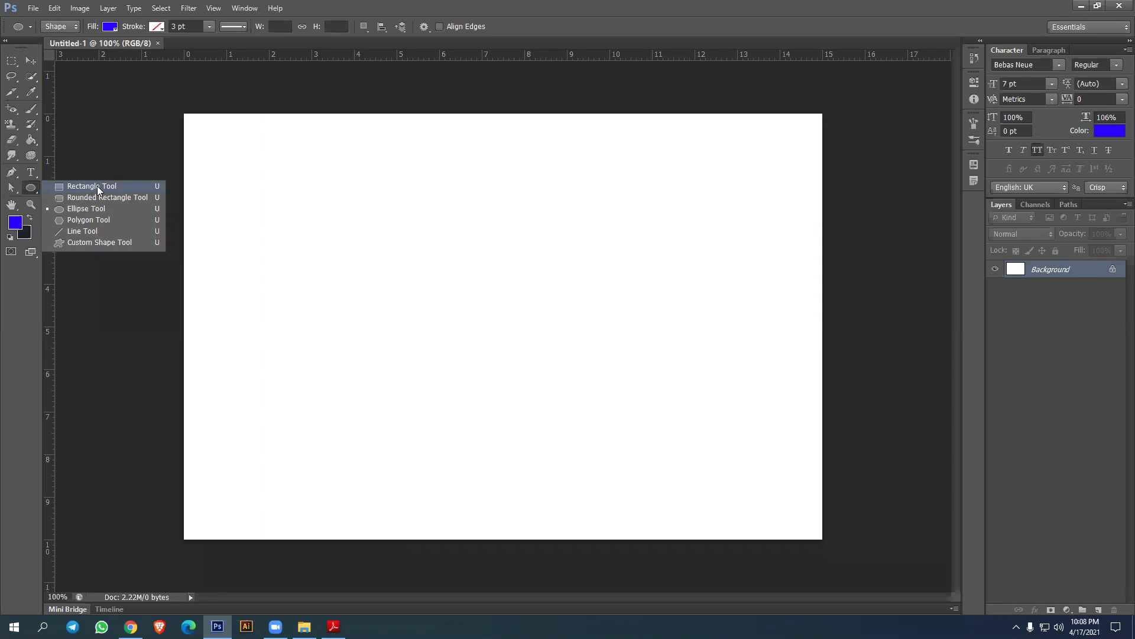
Draw a closed four-sided blue shape with the Pen tool in the canvas's upper-left area, and delete it.
drag(12, 172, 44, 169)
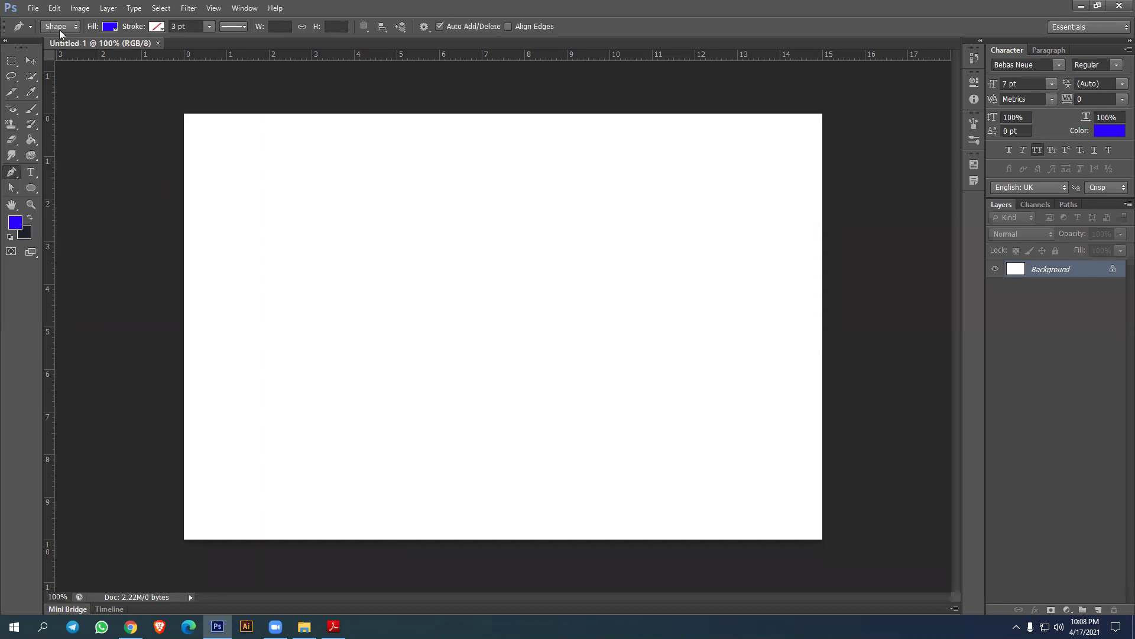
click(278, 205)
click(507, 217)
click(449, 388)
click(306, 283)
click(279, 207)
click(31, 61)
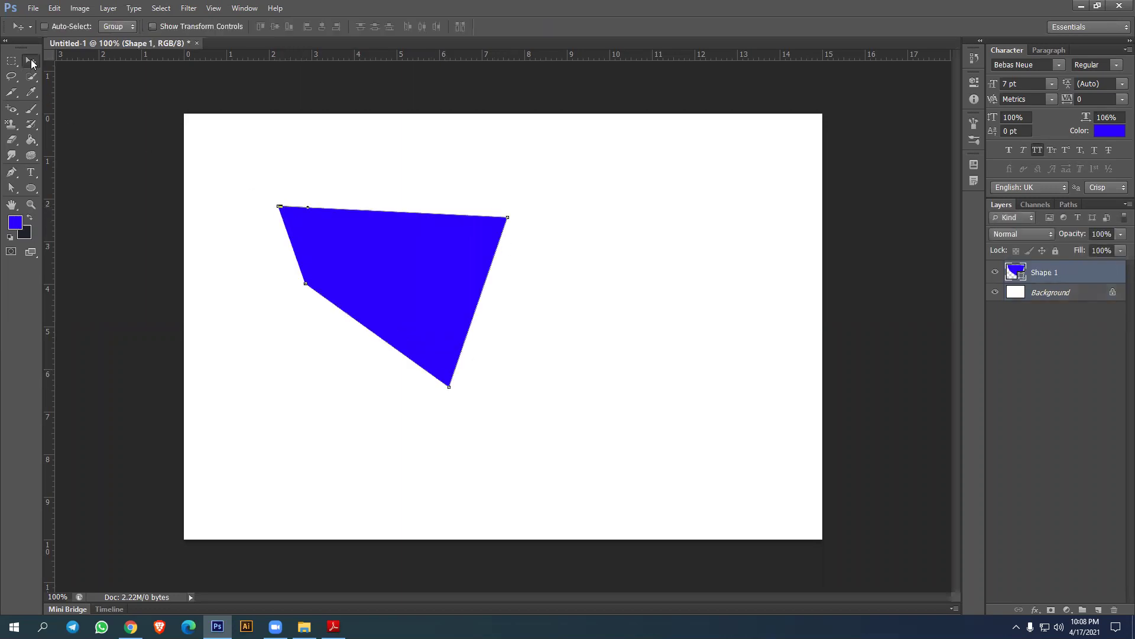
key(Delete)
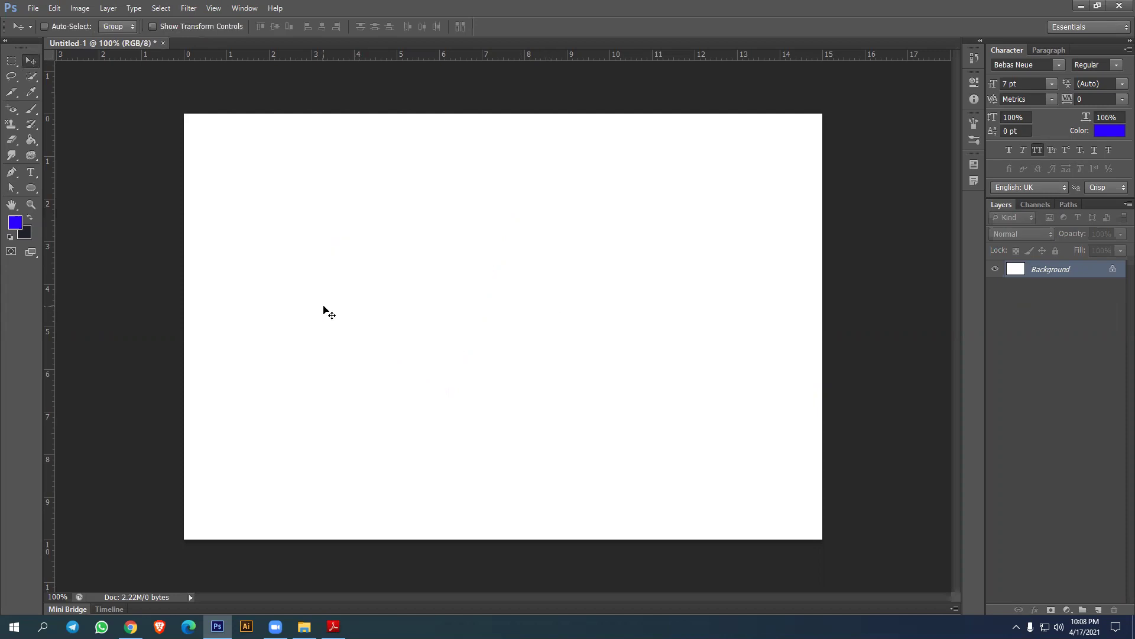
Draw a blue rectangle about 609 × 350 px on the canvas with the Rectangle Tool.
click(33, 185)
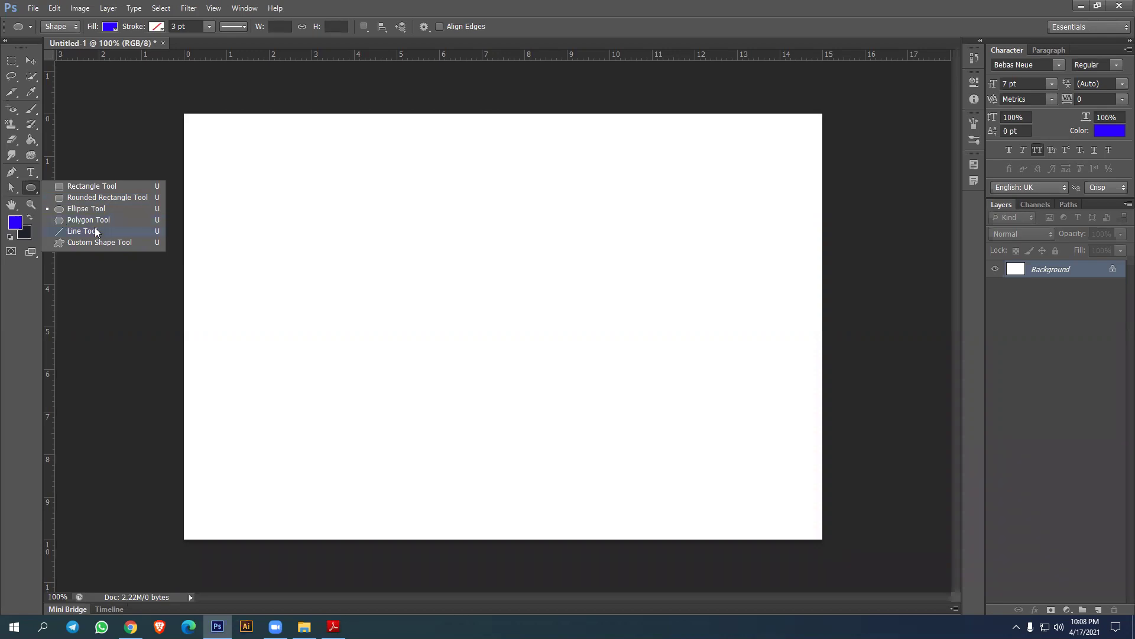
click(81, 187)
drag(273, 197, 632, 402)
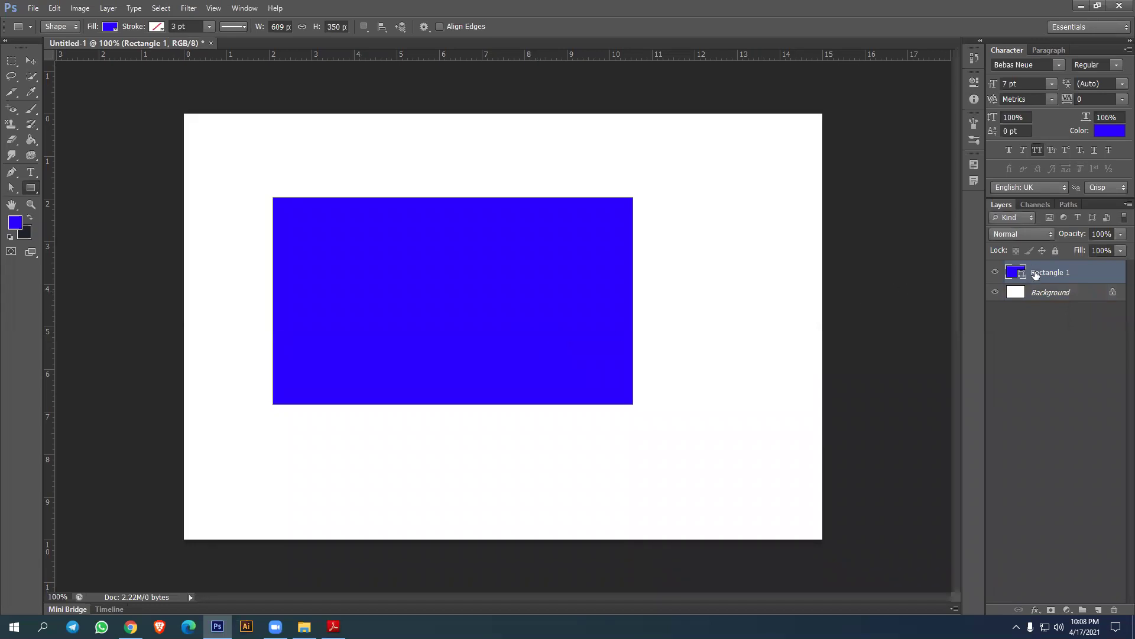
Change the rectangle's fill colour to dark green, 005808.
click(1009, 273)
double_click(1021, 274)
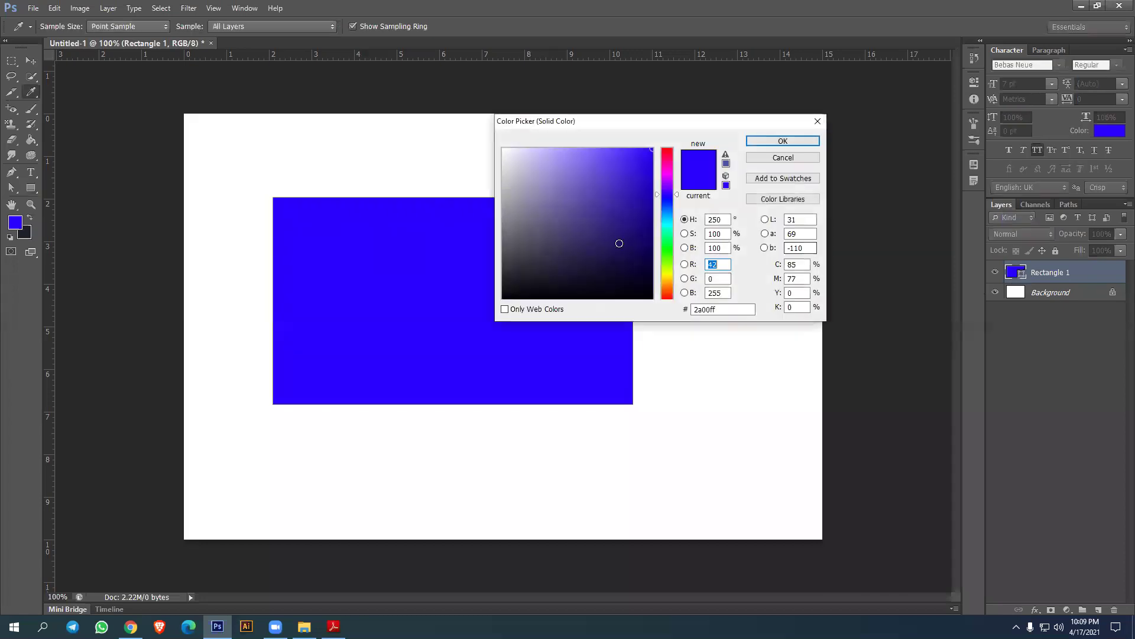
click(666, 155)
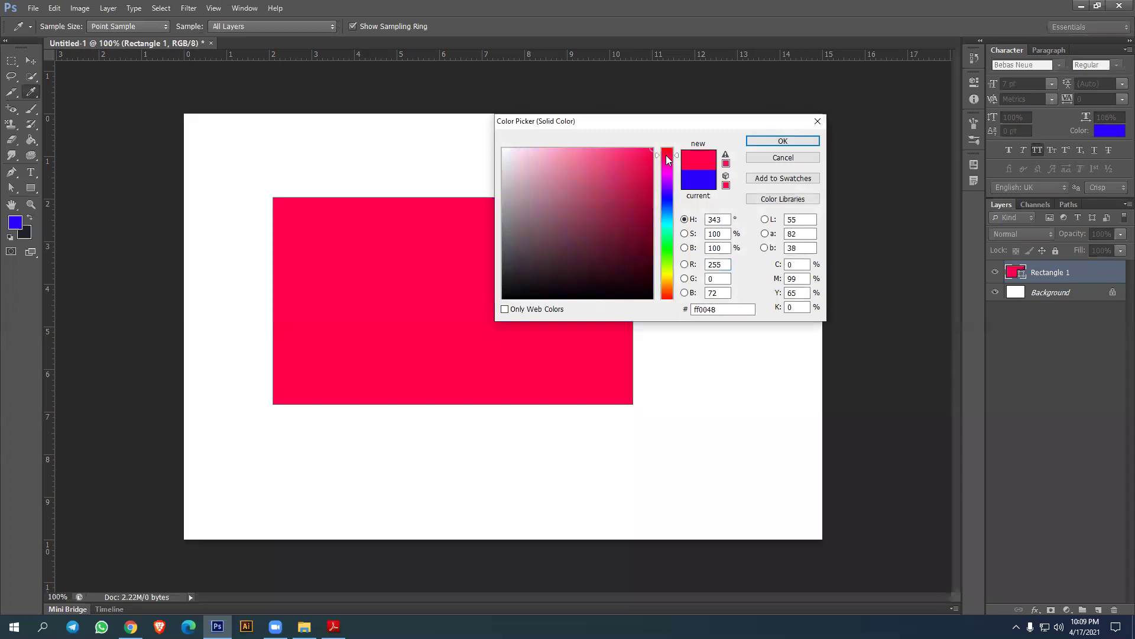
drag(667, 158, 669, 248)
click(657, 243)
click(652, 247)
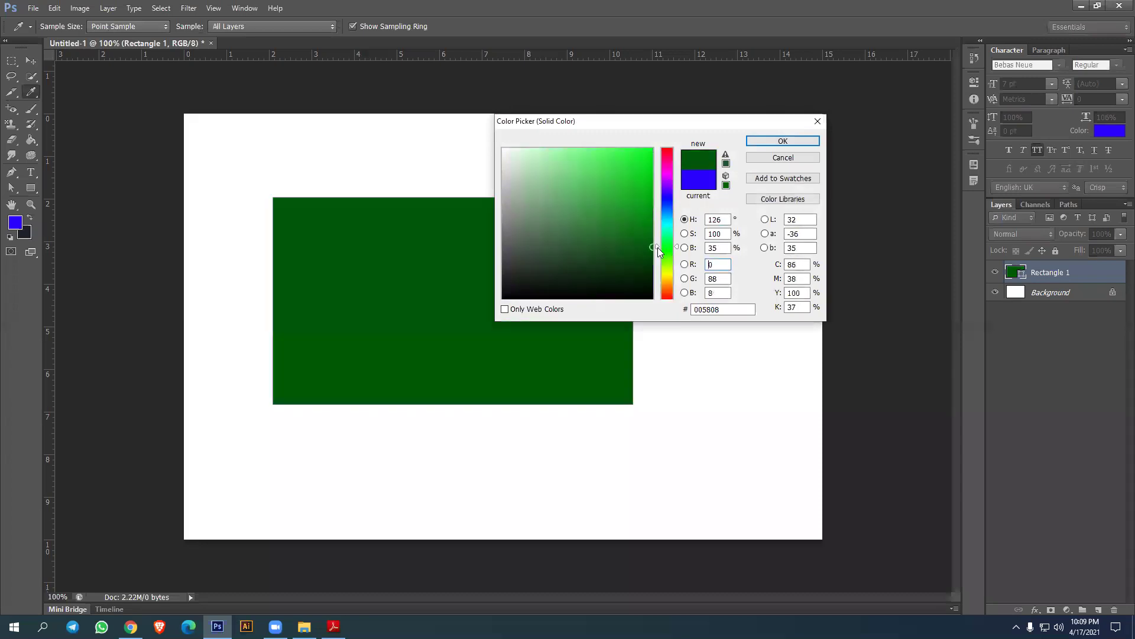
click(773, 145)
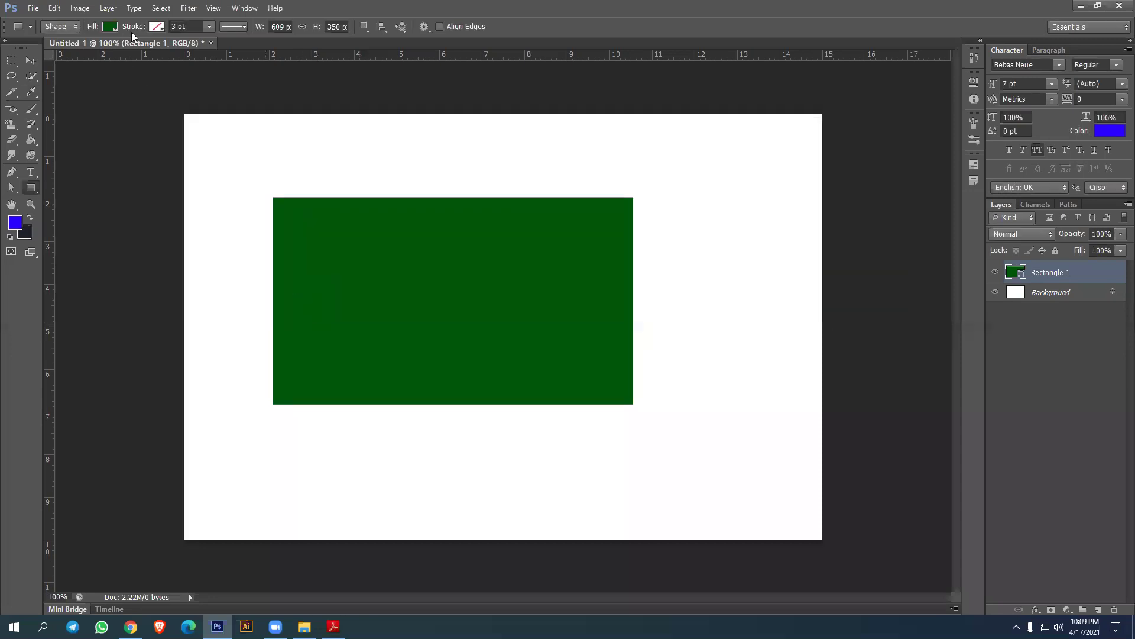
Give the green rectangle a solid red stroke and set the stroke width to 13.04 pt.
click(157, 27)
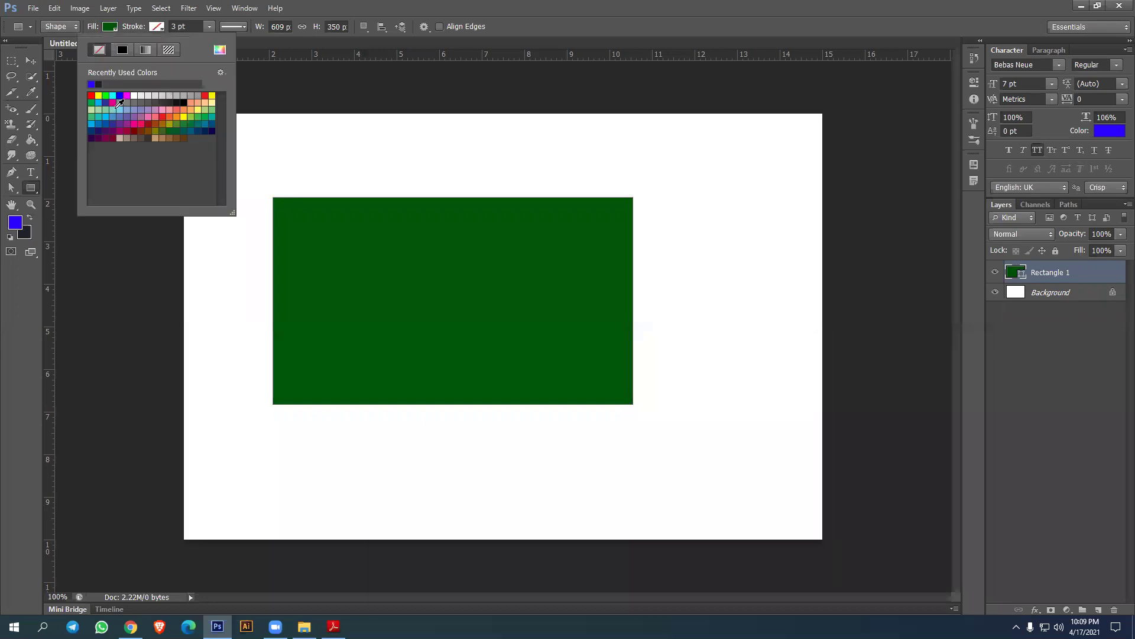
click(91, 95)
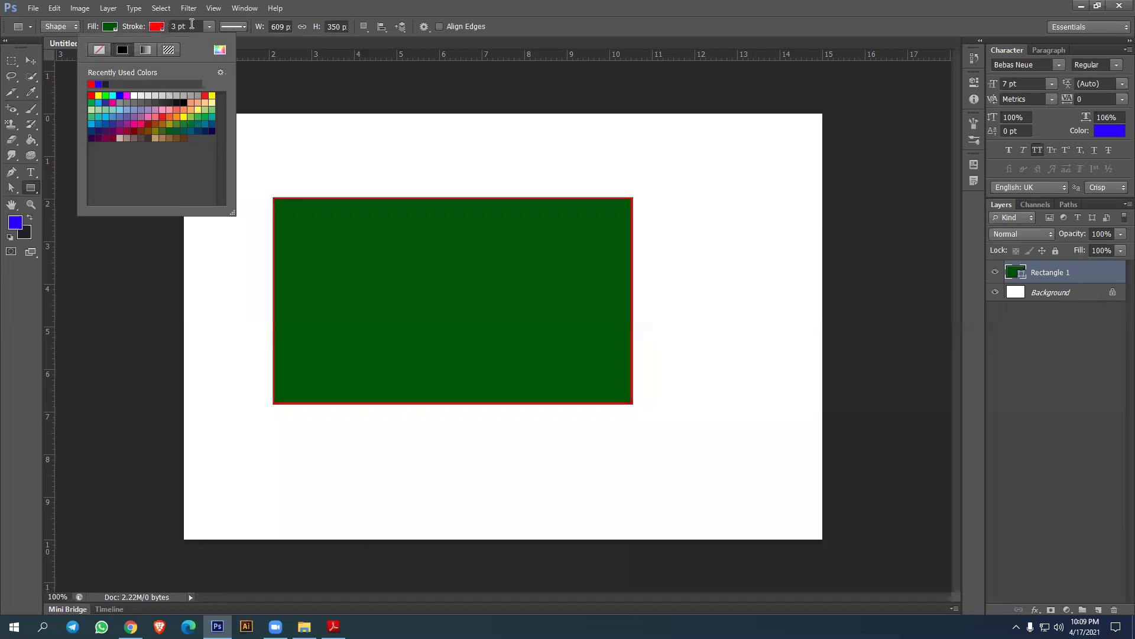
click(192, 25)
key(Up)
key(Up)
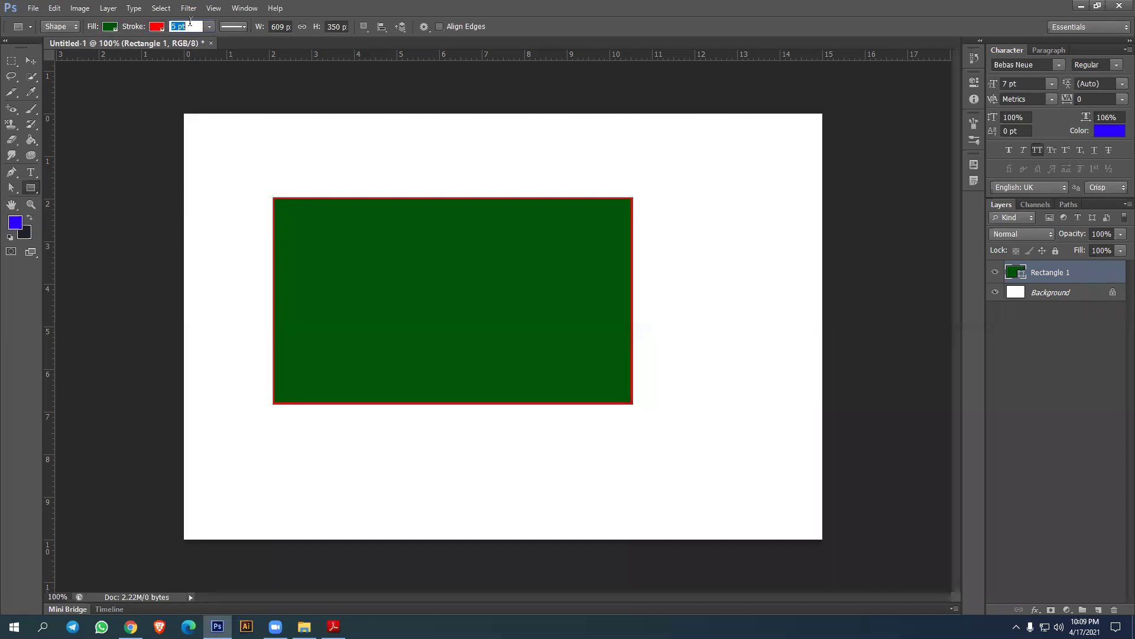
click(210, 27)
drag(207, 41, 212, 51)
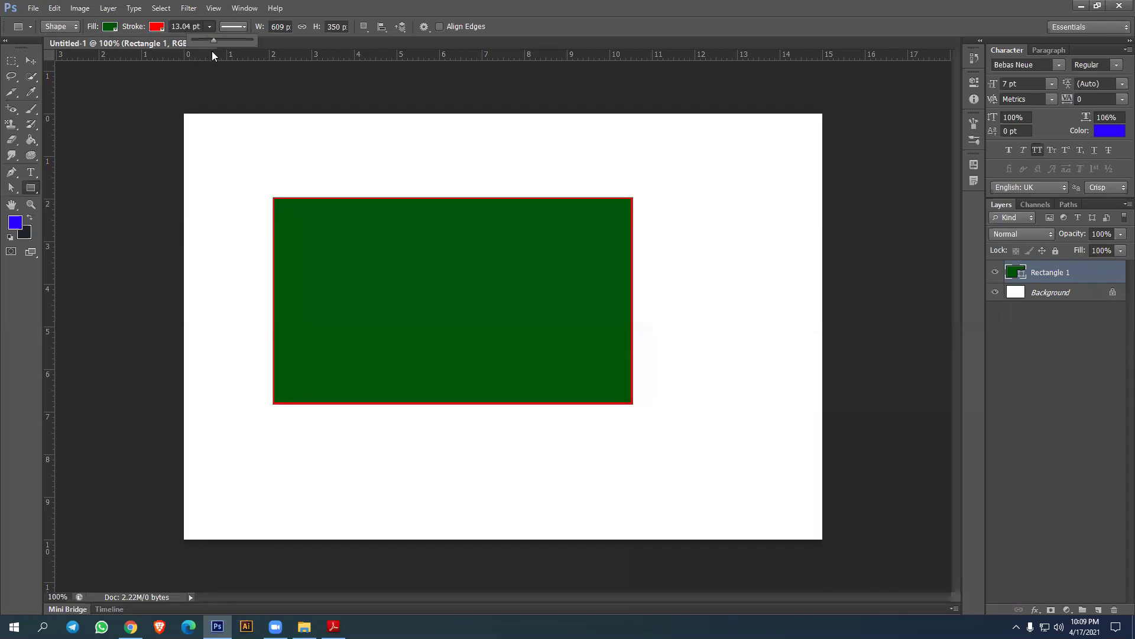
click(27, 191)
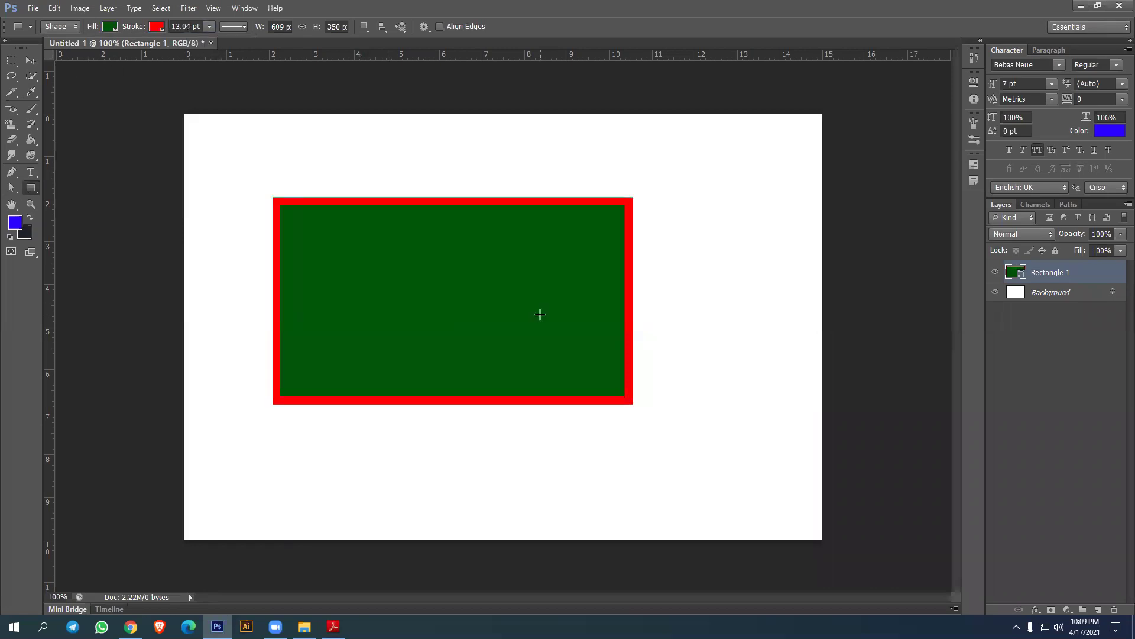
Remove the stroke from the green rectangle and delete the shape.
click(157, 26)
click(98, 50)
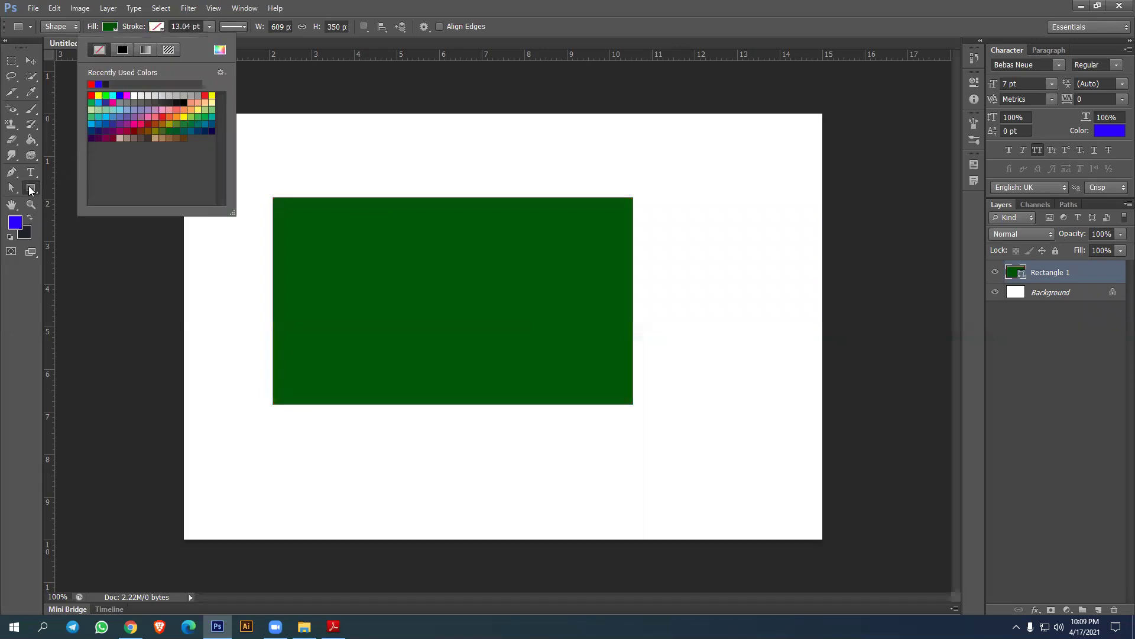
click(30, 186)
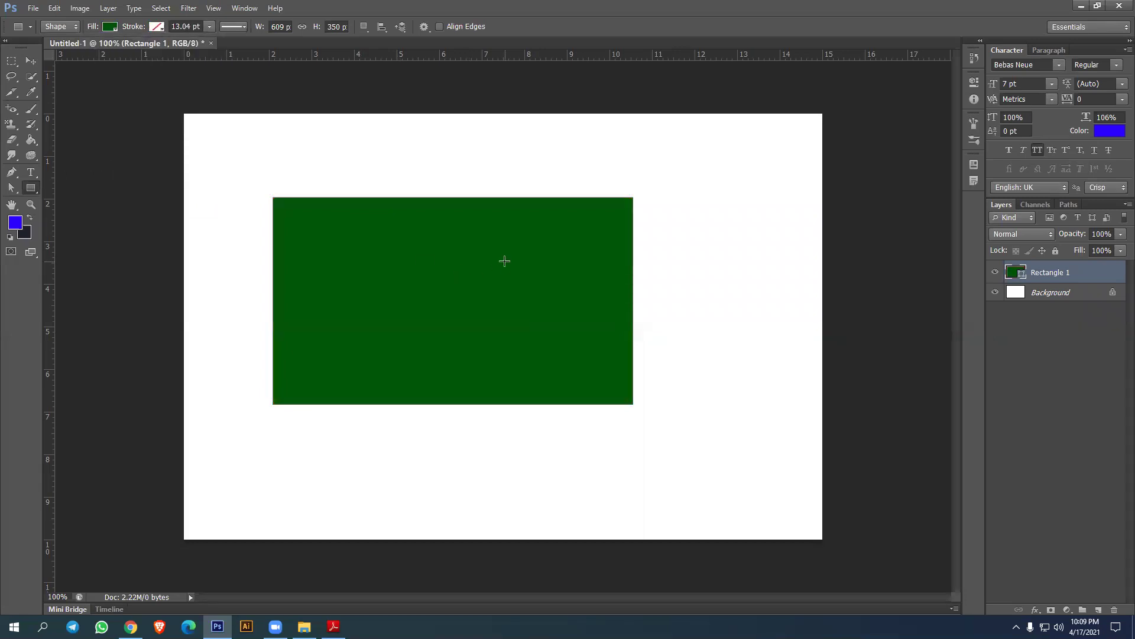
key(Delete)
Draw a larger blue rectangle about 852 × 563 px across most of the canvas, and delete it.
drag(257, 159, 761, 492)
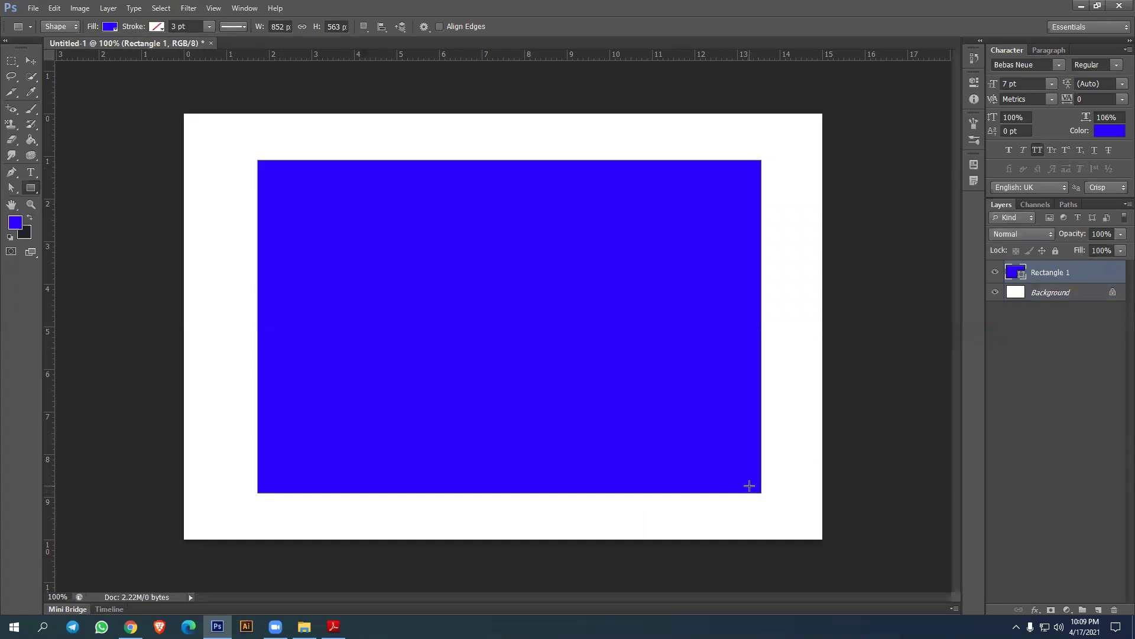
key(Delete)
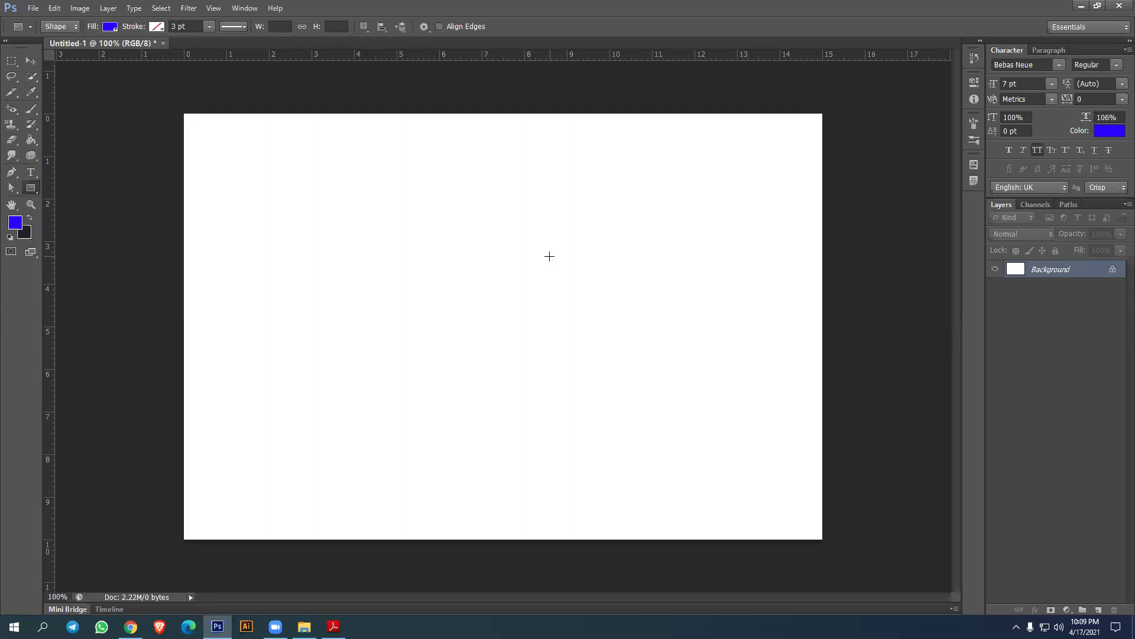
Create a rectangle with exact dimensions of 2 in width and 2 in height near the canvas centre.
click(33, 186)
click(71, 186)
click(419, 285)
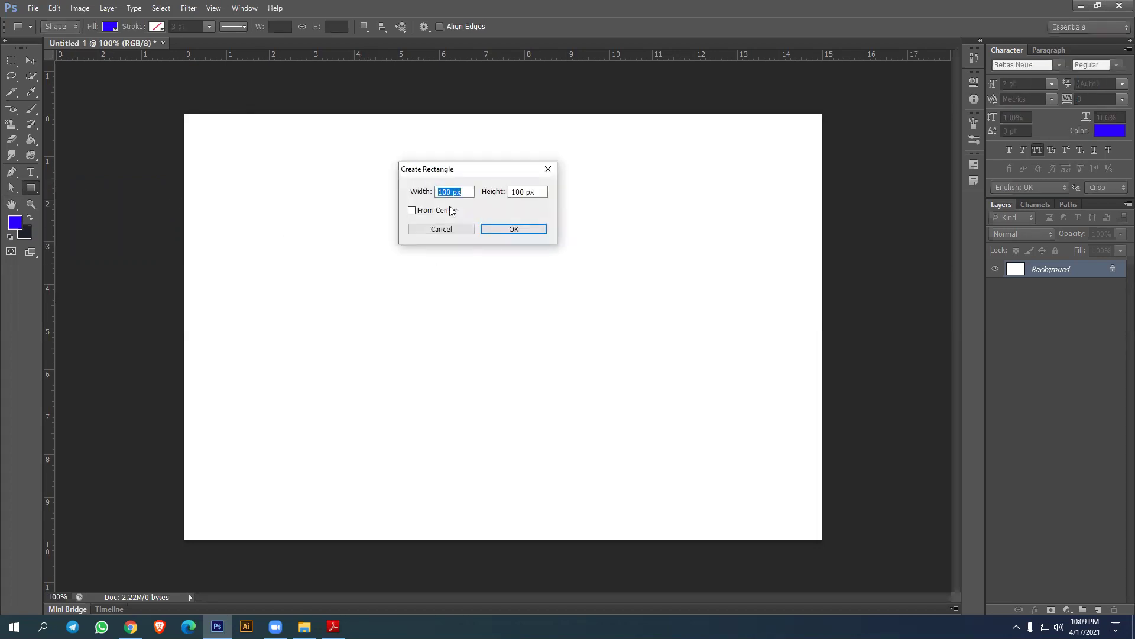
drag(467, 174, 458, 186)
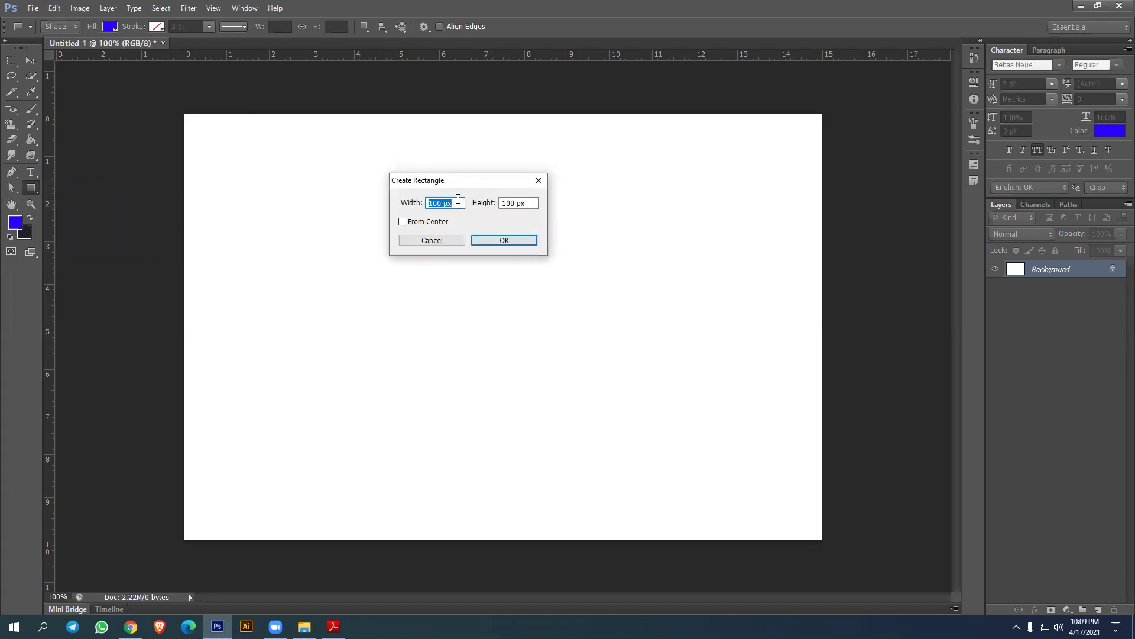
text(2in)
key(Tab)
text(2)
click(503, 240)
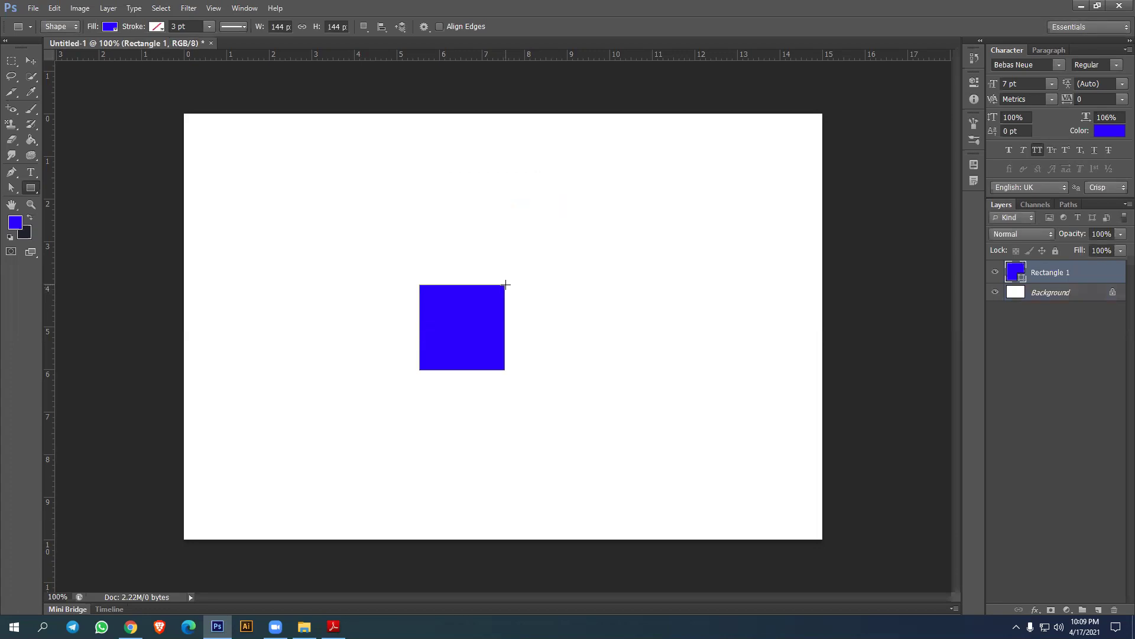
Move the blue square to the canvas's top edge, its left edge and back towards the centre, and delete it.
click(31, 61)
drag(456, 319, 431, 96)
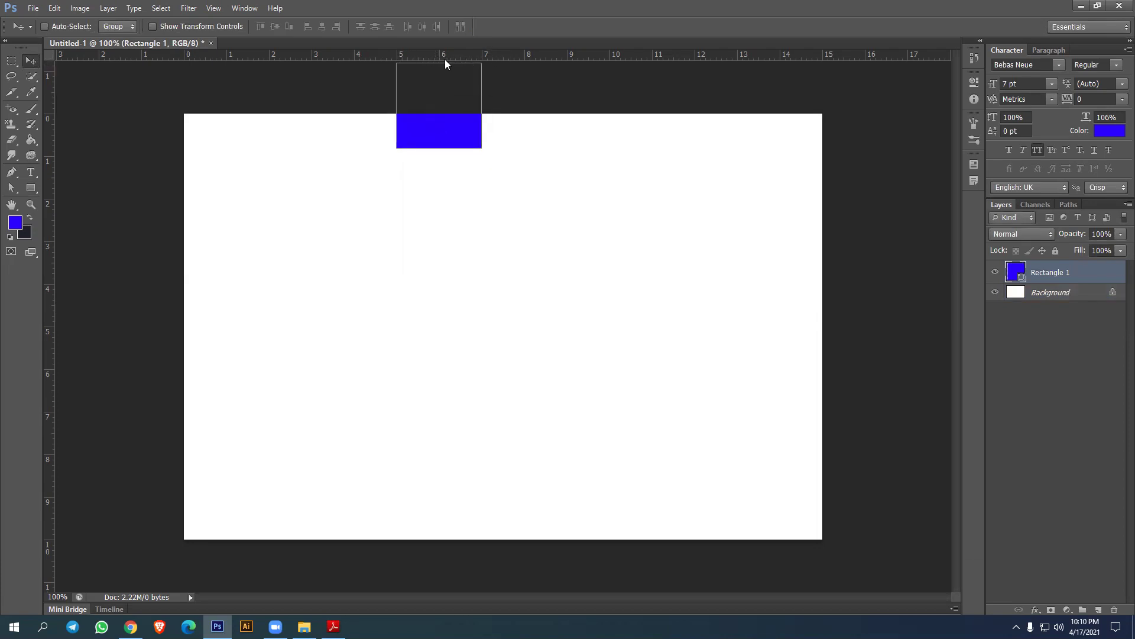
drag(435, 137, 219, 212)
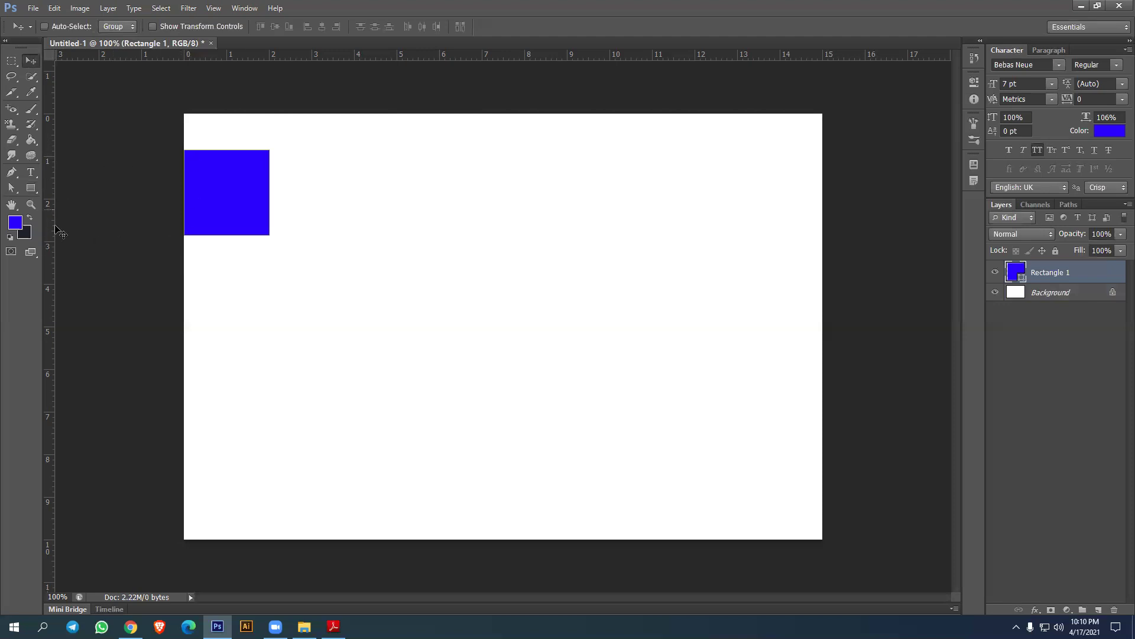
drag(229, 199, 480, 287)
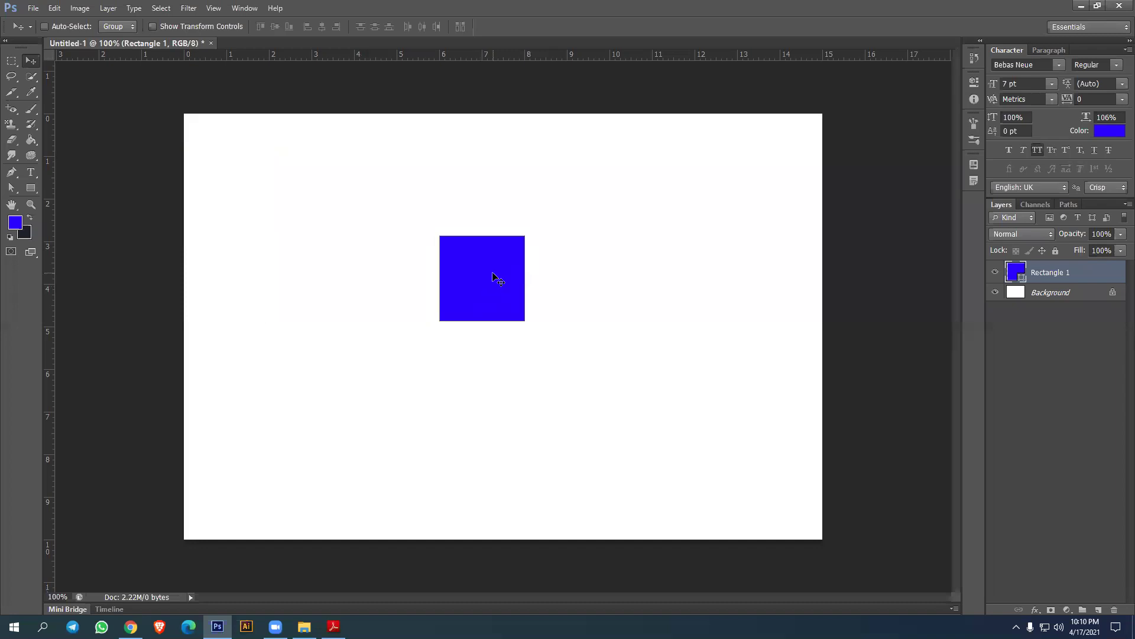
key(Delete)
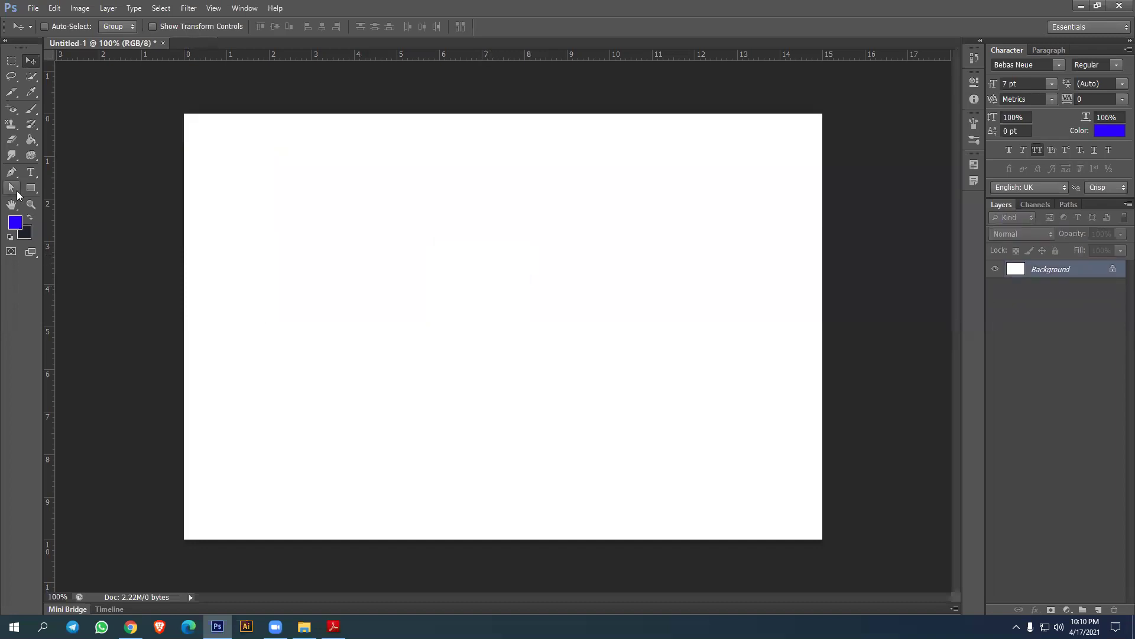
Draw a rounded rectangle about 357 × 182 px with a 100 px corner radius, and undo it.
click(35, 188)
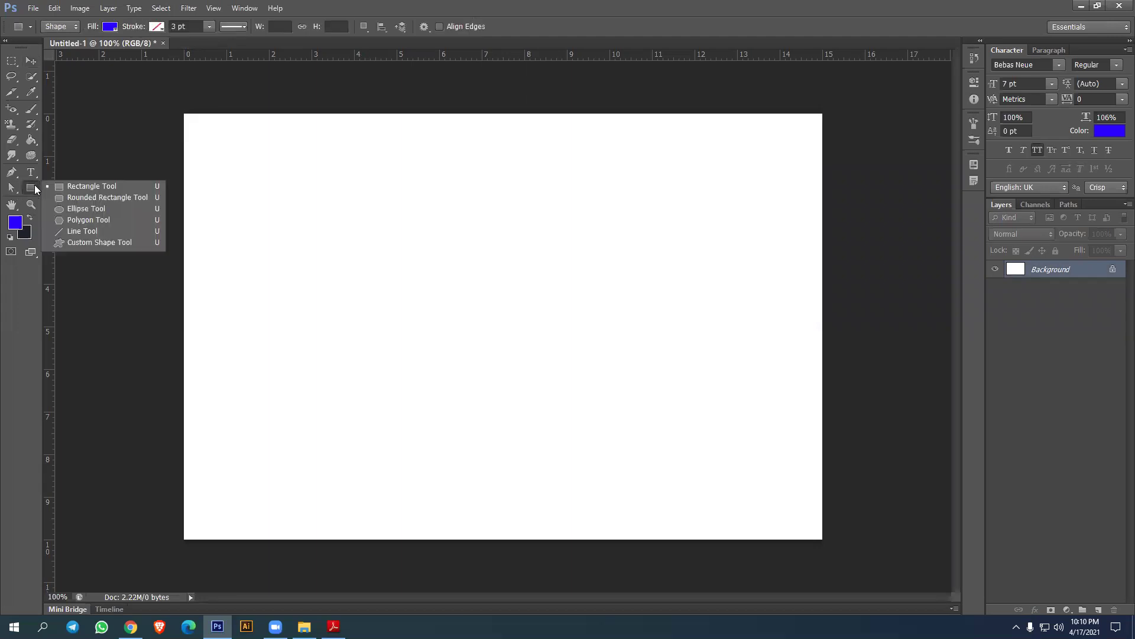
click(69, 197)
drag(353, 227, 565, 334)
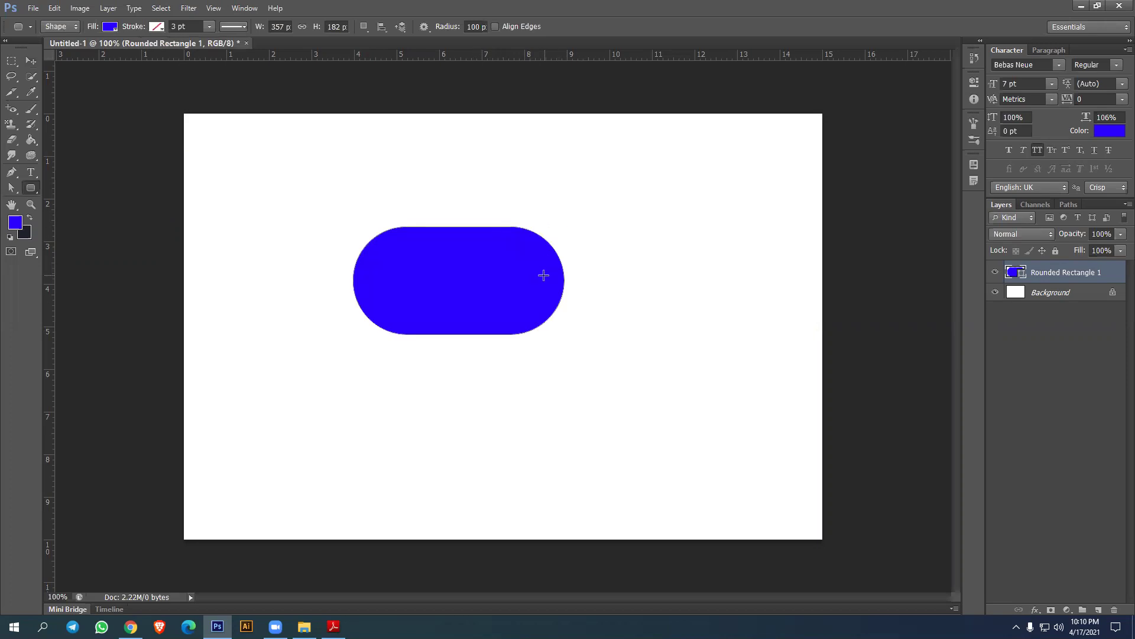
key(ctrl+z)
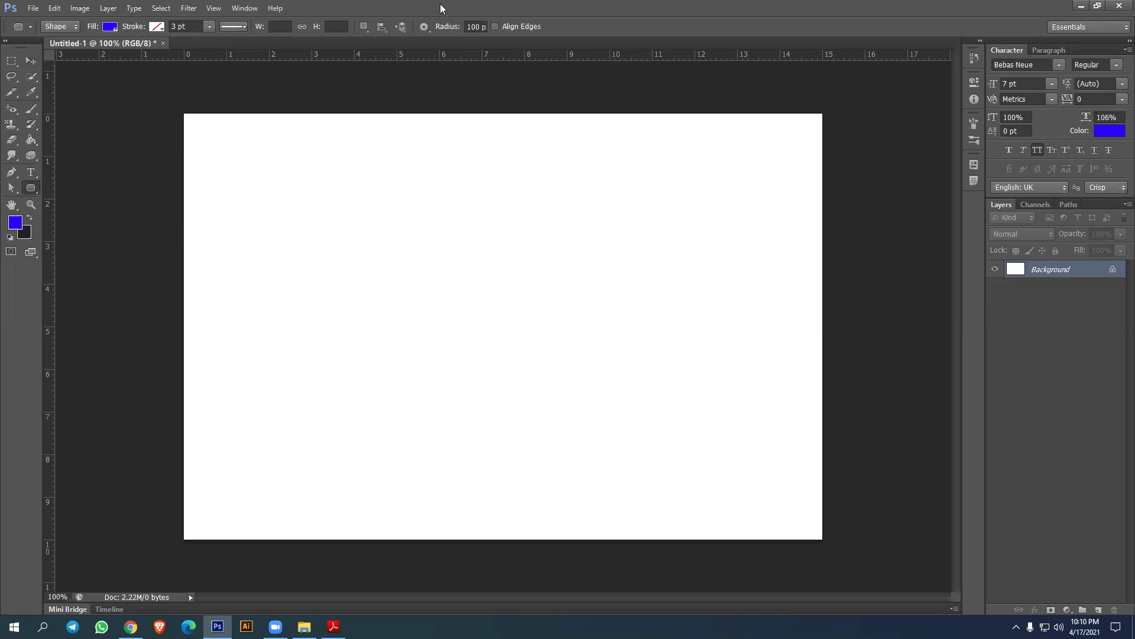
Draw two rounded rectangles across the upper canvas, about 266 × 119 px and, with a 20 px corner radius, about 324 × 141 px.
click(477, 27)
key(Return)
drag(344, 180, 501, 250)
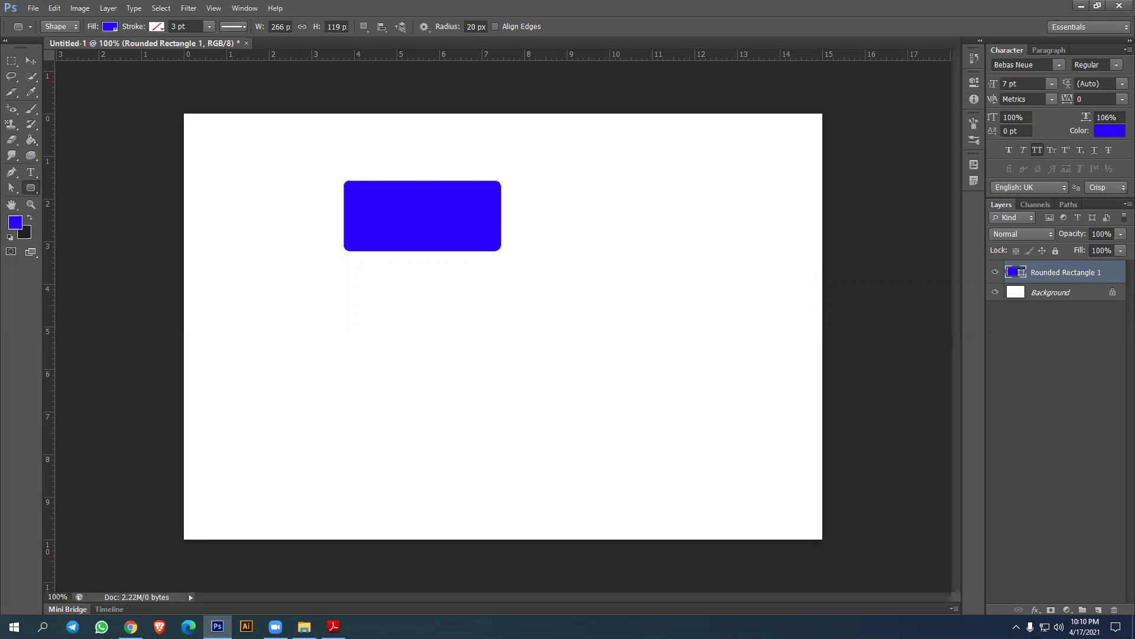
drag(535, 172, 726, 255)
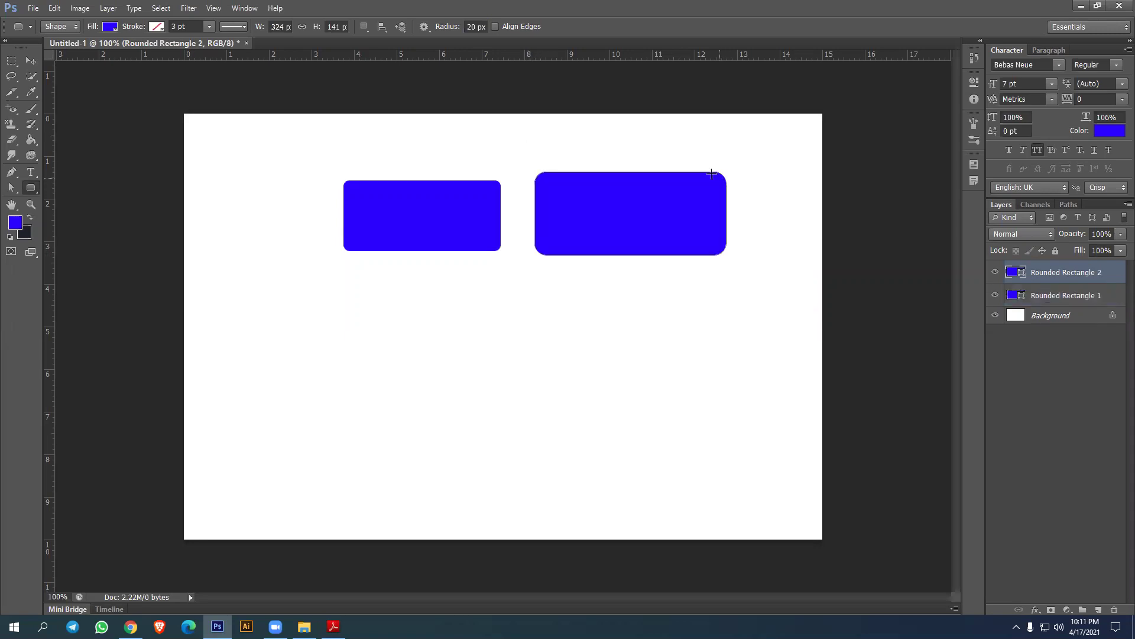
Draw a rounded rectangle about 318 × 153 px with a 50 px corner radius in the canvas's lower-left area.
click(475, 27)
key(BackSpace)
text(5)
drag(287, 301, 475, 392)
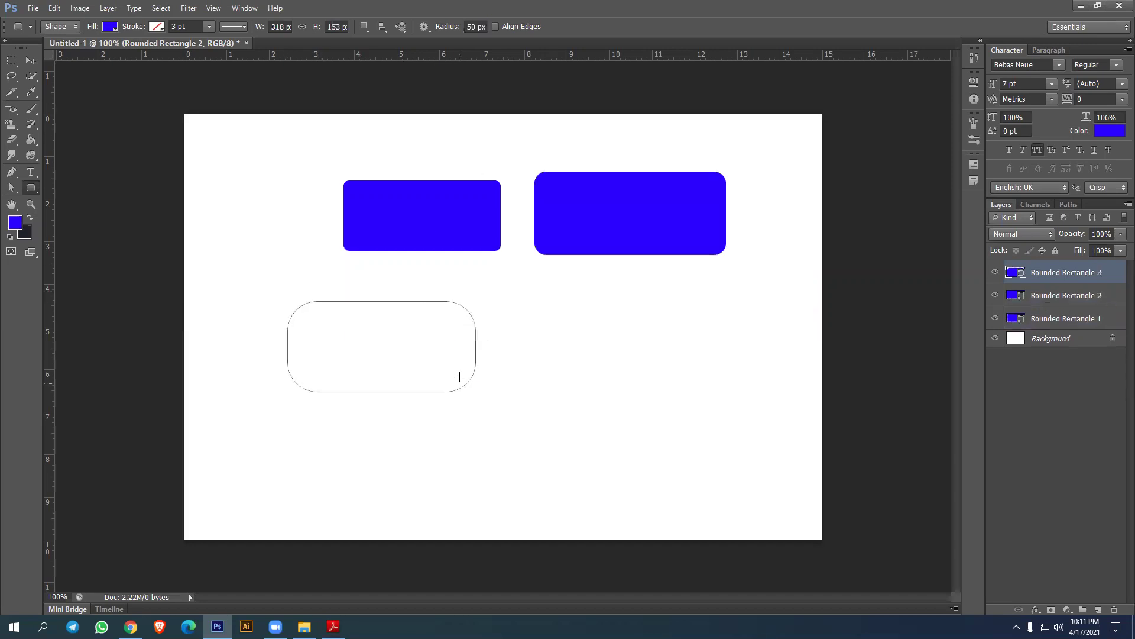
Draw a rounded rectangle about 396 × 208 px with a 100 px corner radius in the canvas's lower-right area.
click(472, 26)
drag(471, 26, 454, 43)
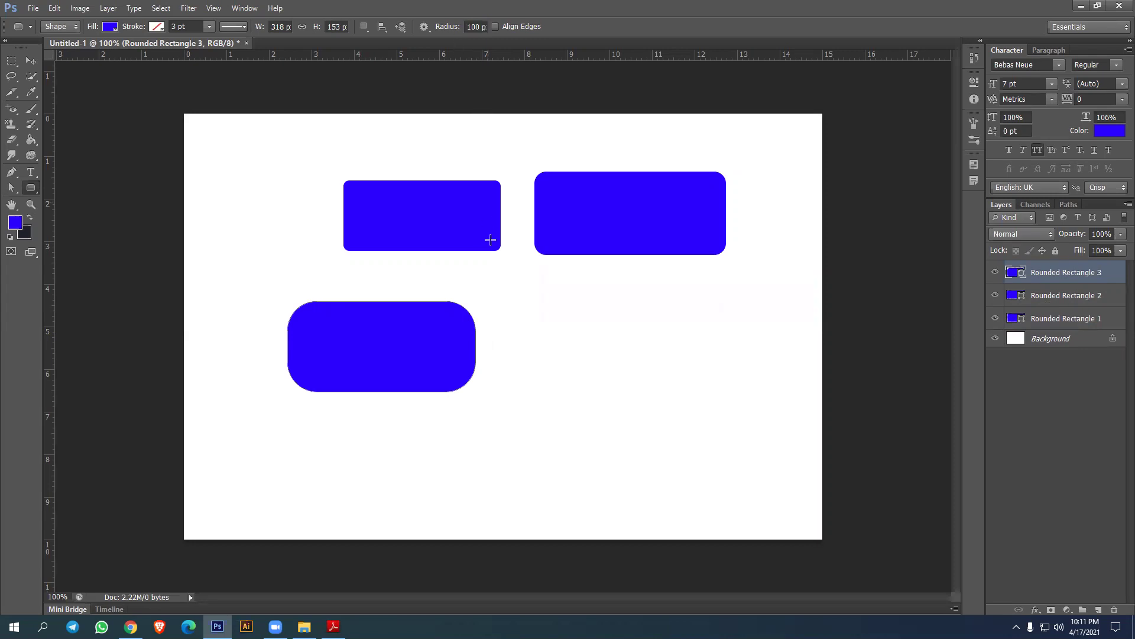
drag(516, 317, 750, 440)
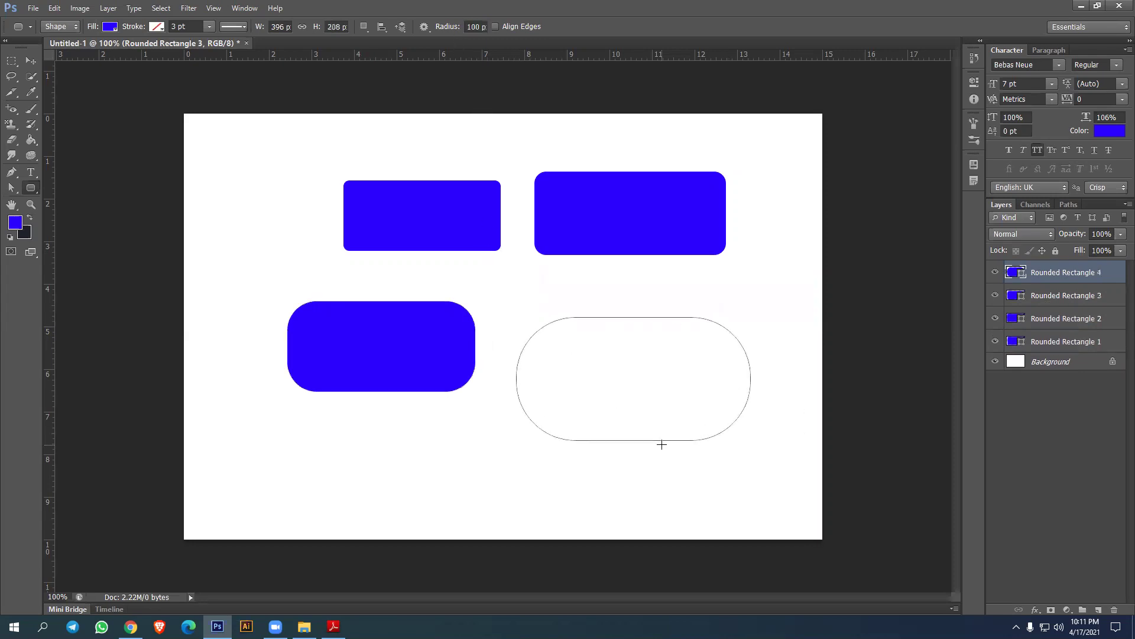
Draw a rounded rectangle about 206 × 147 px with a 500 px corner radius in the canvas's upper-left corner.
click(475, 28)
text(5)
key(Return)
mouse_move(202, 152)
mouse_down()
mouse_move(304, 213)
mouse_move(324, 239)
mouse_up()
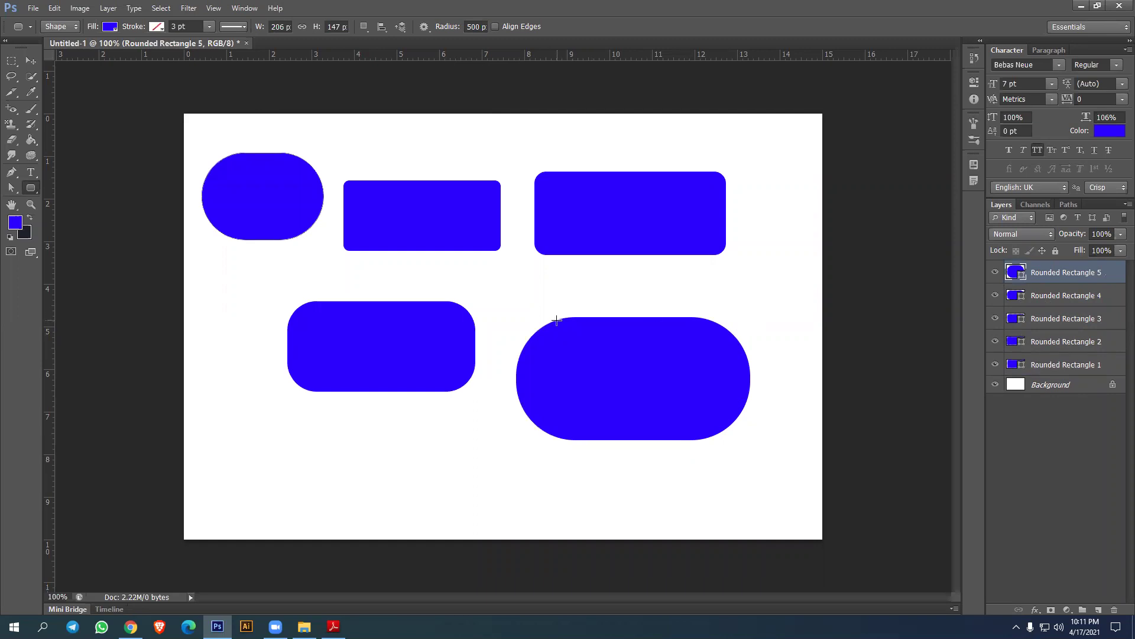
Set the corner radius to 10 px and delete all five rounded rectangles.
click(470, 27)
key(shift+Right)
key(shift+Right)
text(1)
shift+click(1057, 368)
key(Delete)
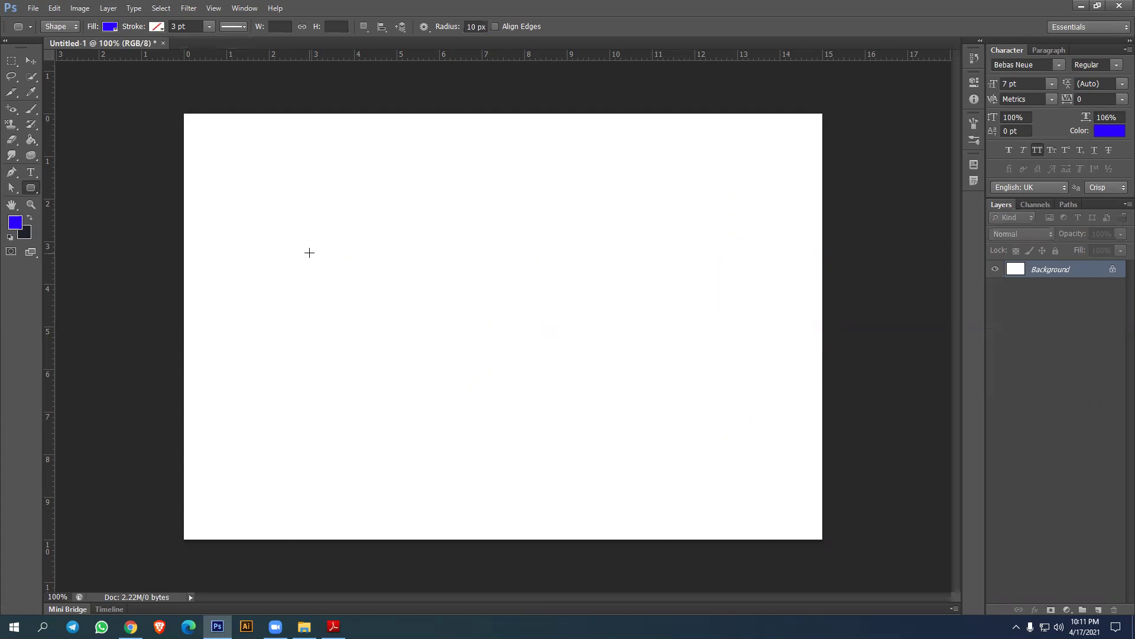
Draw a wide ellipse and a near-circle in the upper canvas, and a circle about 197 × 200 px below them.
right_click(31, 188)
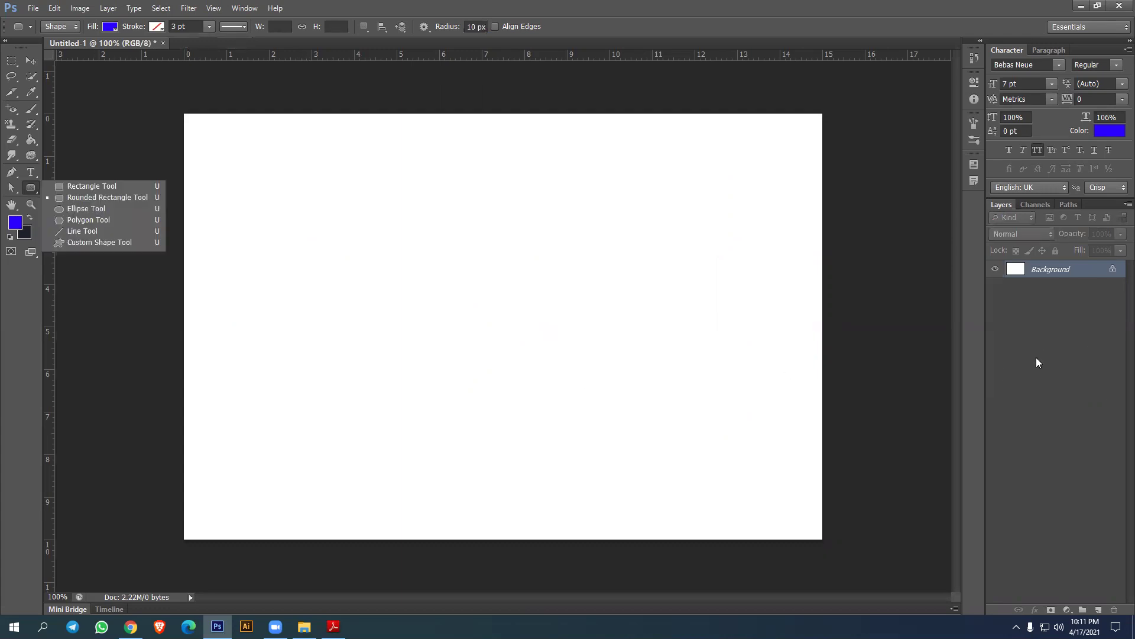
click(93, 209)
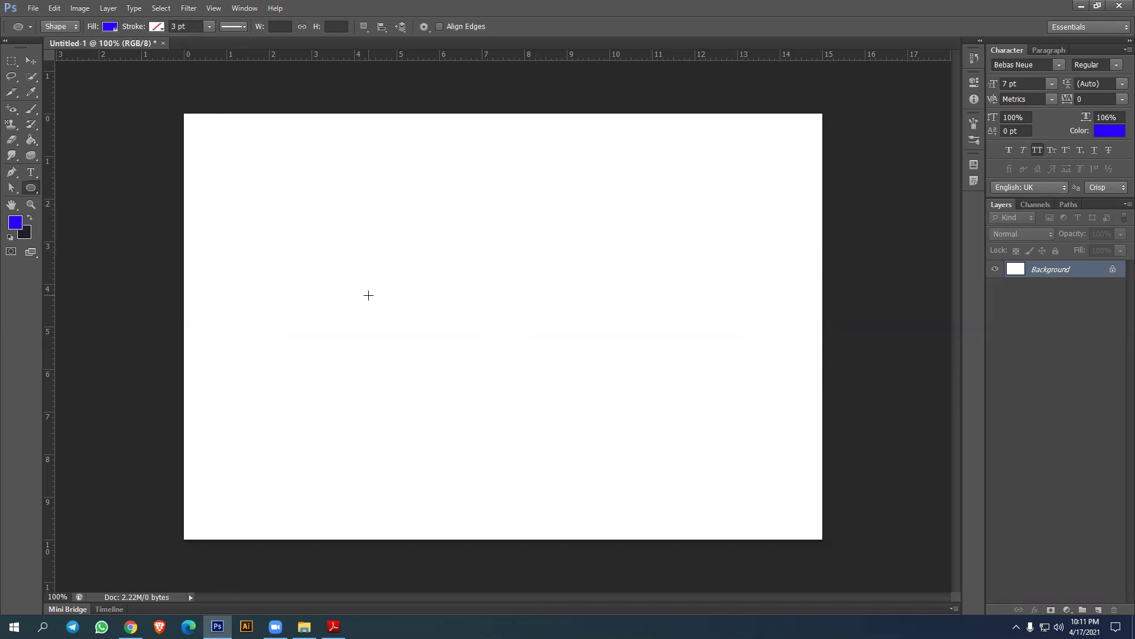
drag(366, 209, 513, 308)
drag(580, 192, 698, 306)
drag(400, 370, 518, 487)
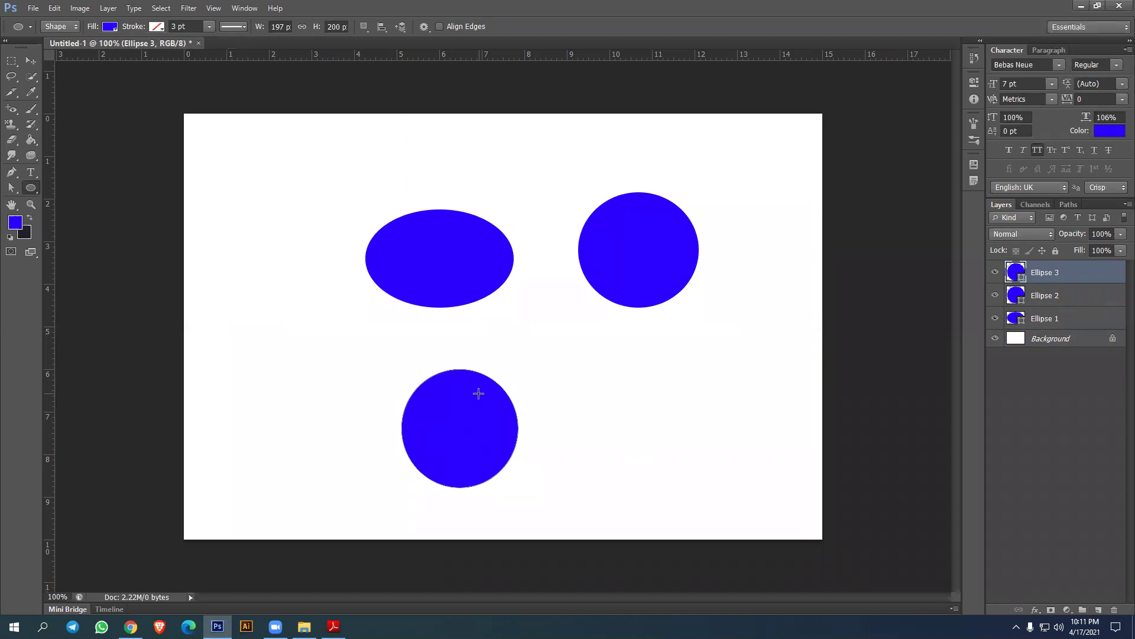
Change the lower circle's fill to black (000000), and delete all three ellipses.
double_click(1018, 275)
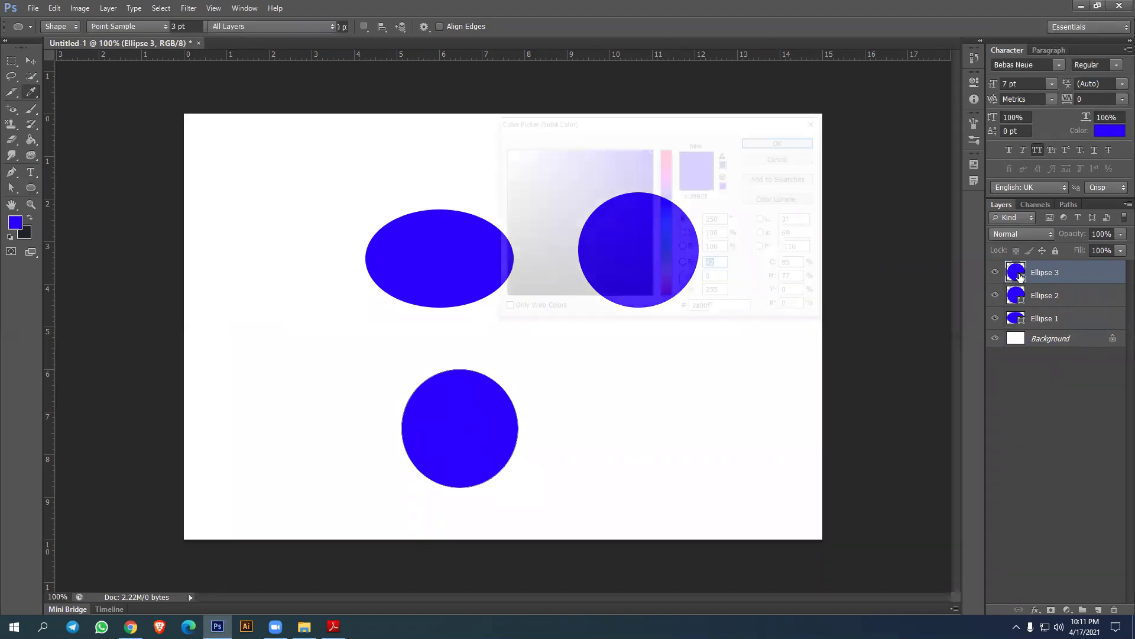
click(507, 295)
click(769, 143)
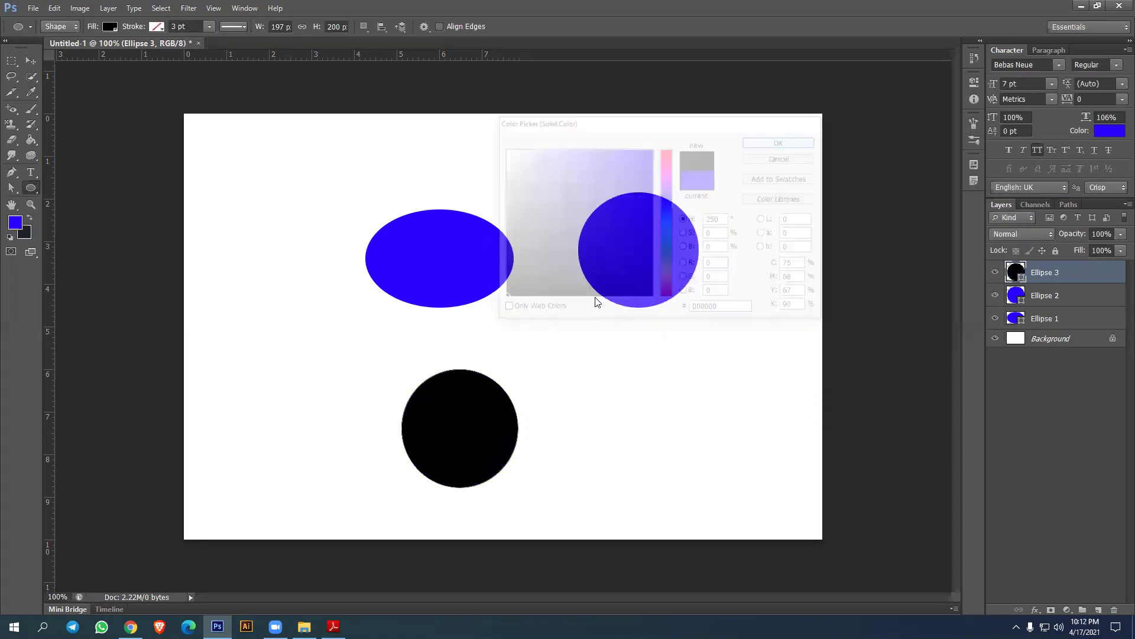
shift+click(1057, 319)
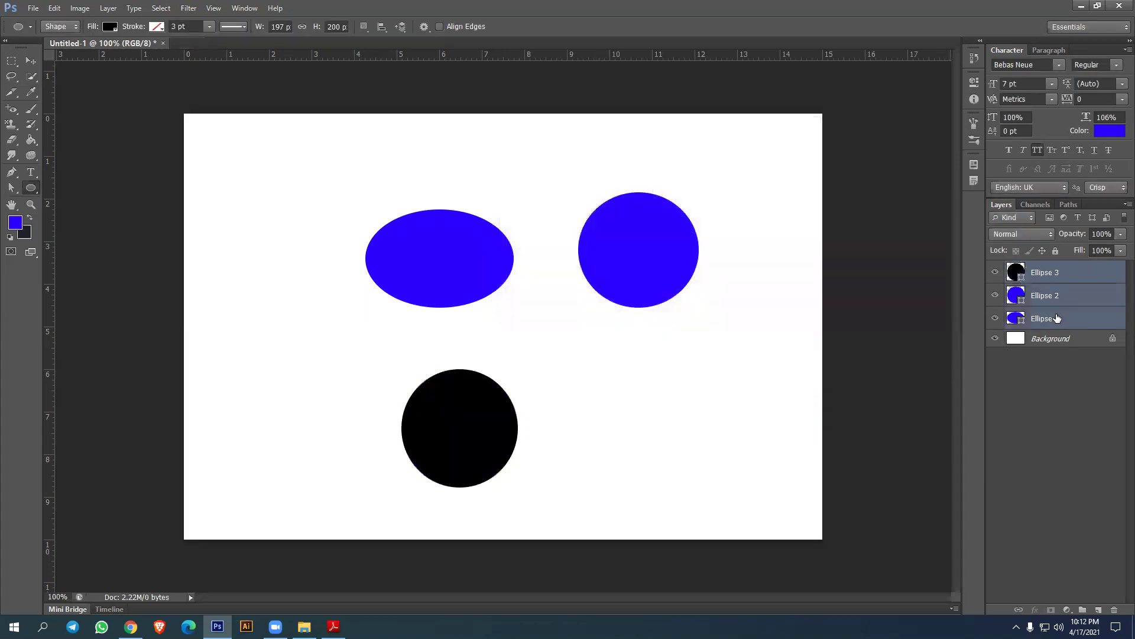
key(Delete)
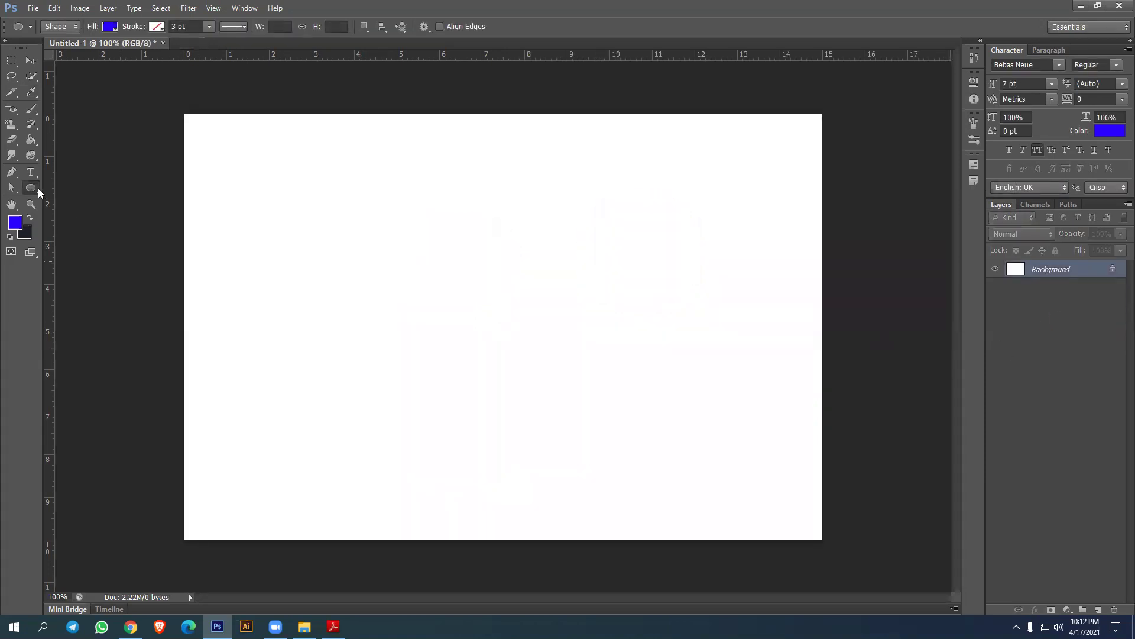
Draw a 5-sided polygon about 272 × 259 px and a 3-sided polygon about 221 × 193 px beside it.
right_click(36, 188)
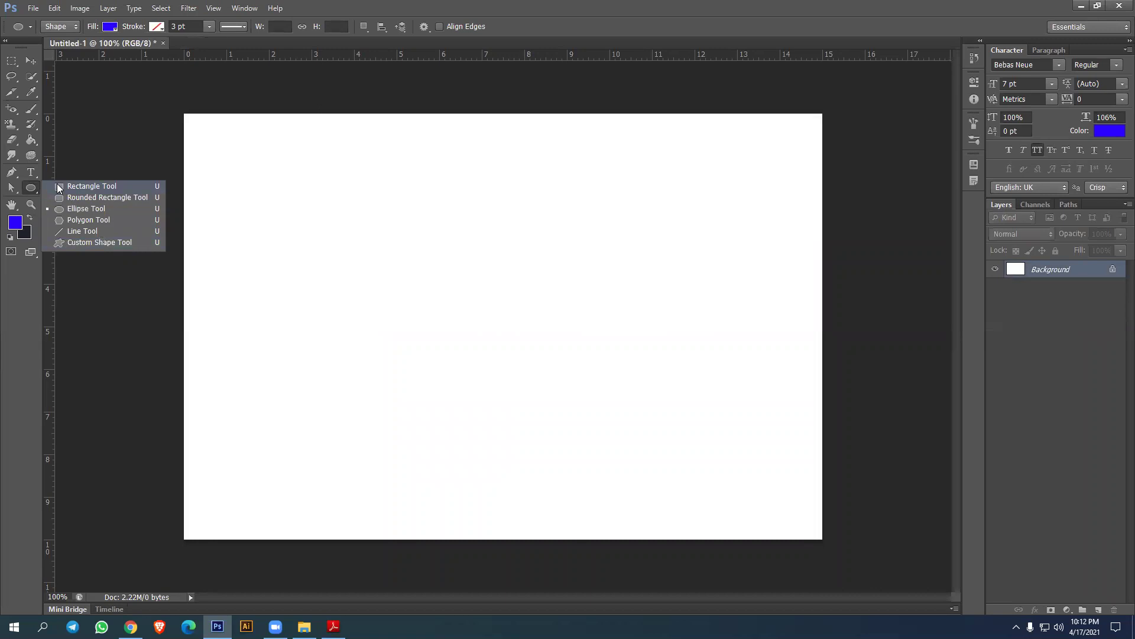
click(70, 221)
drag(379, 203, 432, 277)
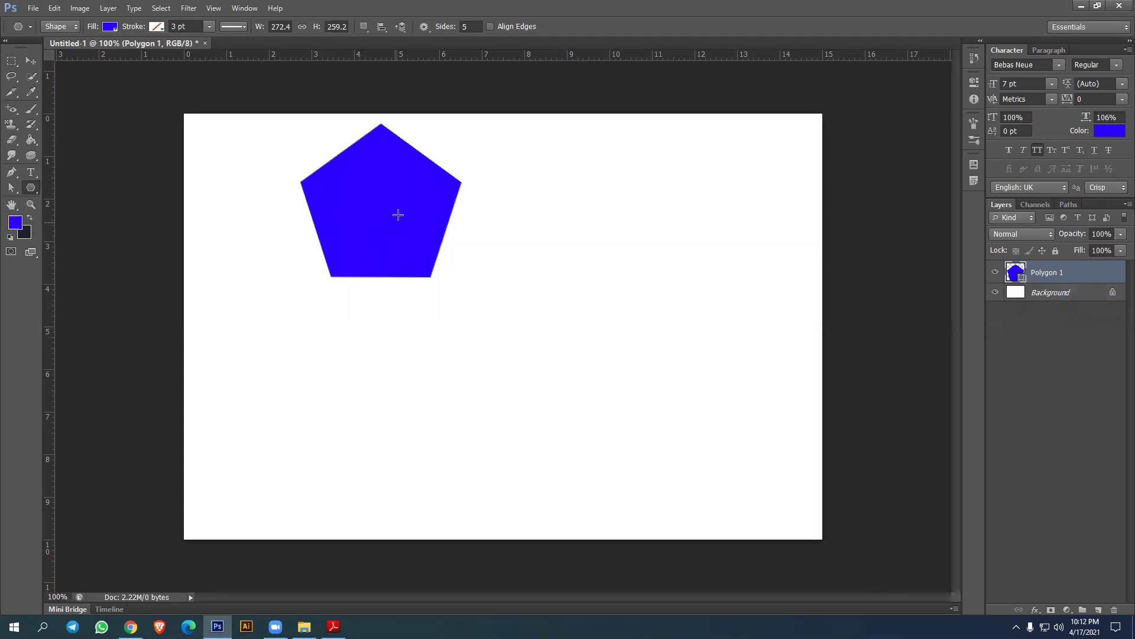
click(470, 27)
text(3)
drag(522, 212, 588, 250)
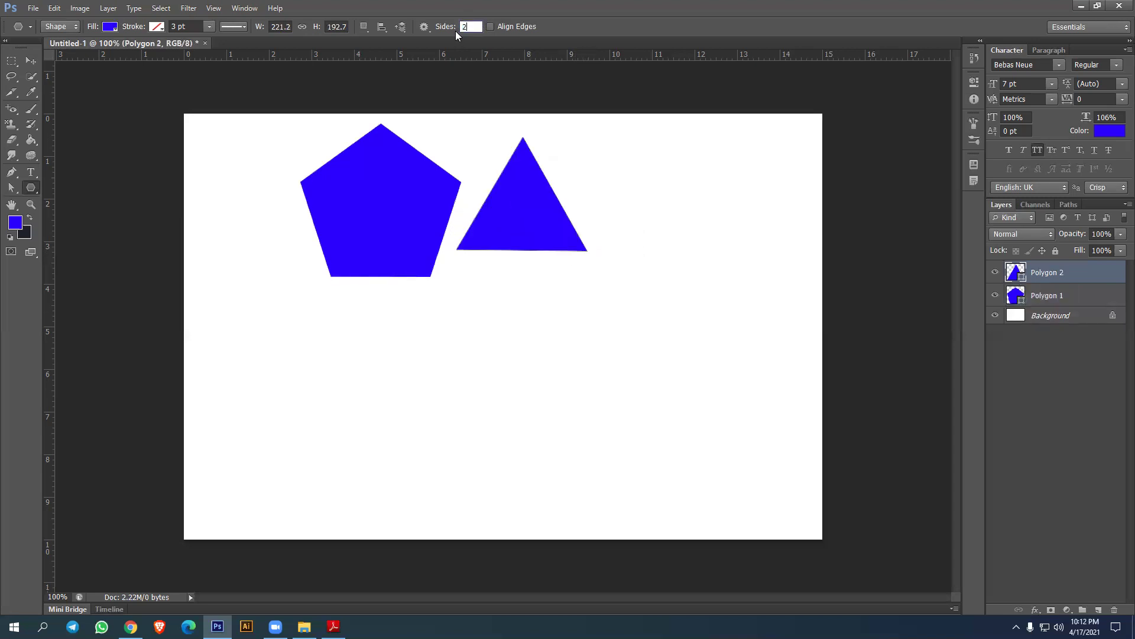
Try to set the polygon's number of sides to 2 and to 101.
key(Return)
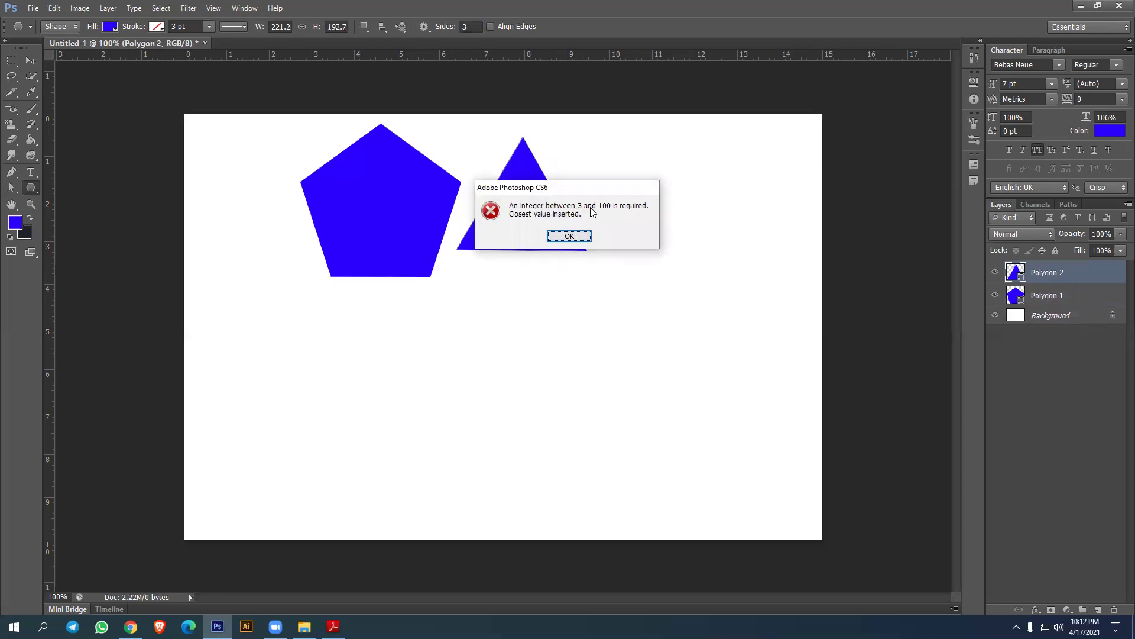
click(569, 236)
click(456, 28)
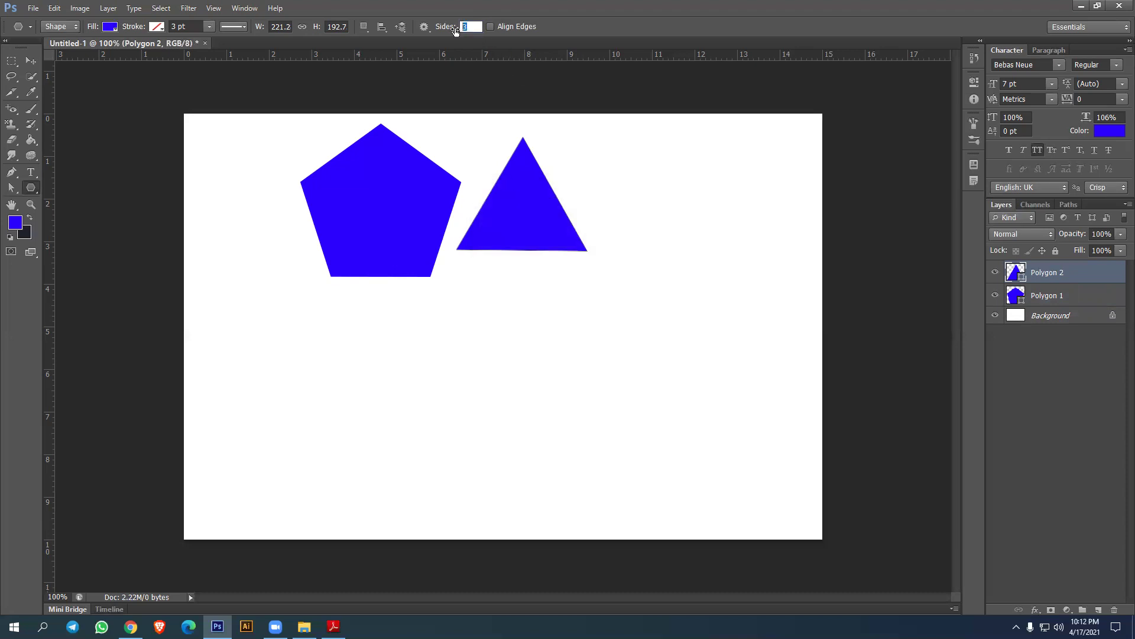
text(101)
key(Return)
click(568, 236)
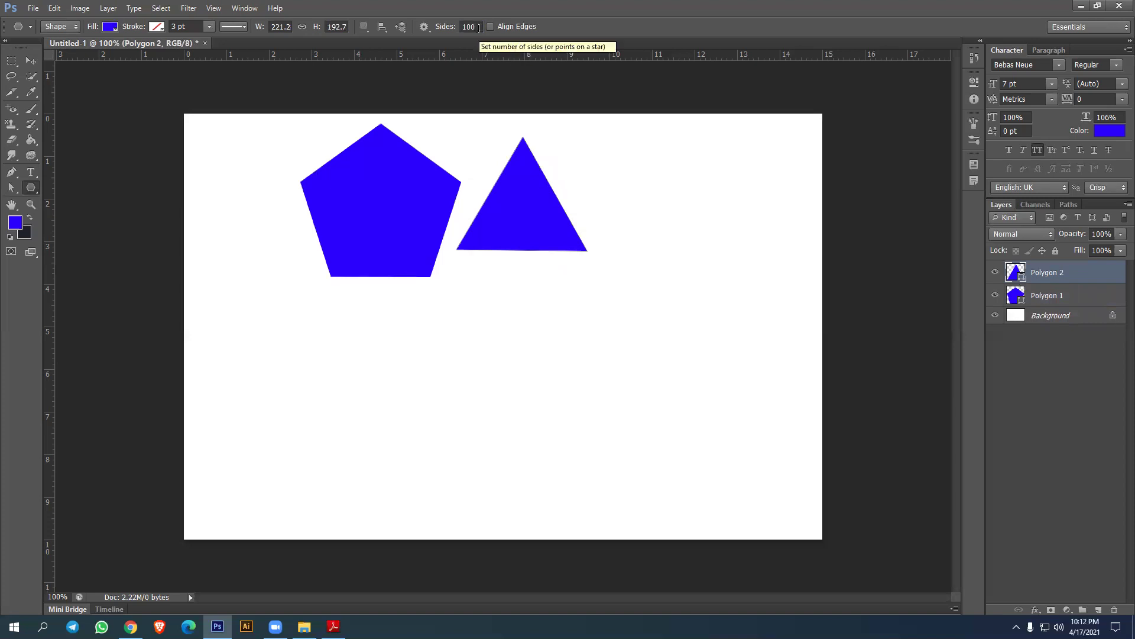
Draw a 5-sided polygon about 200 × 196 px below the triangle and a 10-sided polygon about 301 × 311 px at the upper right.
drag(478, 26, 459, 26)
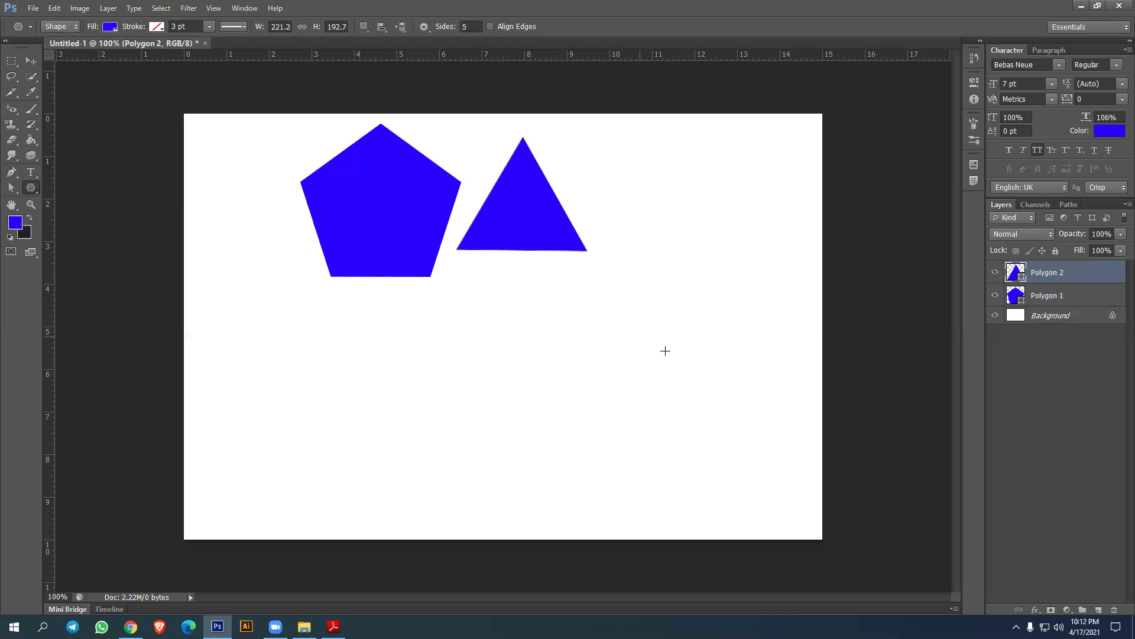
drag(562, 337, 609, 385)
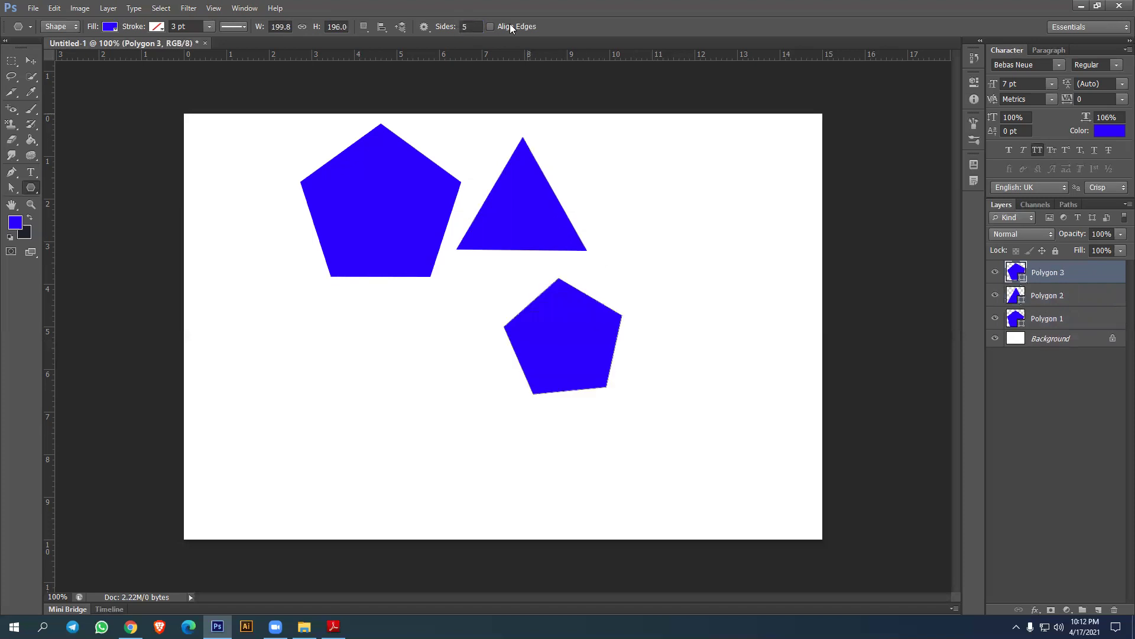
drag(478, 27, 459, 28)
drag(680, 198, 634, 246)
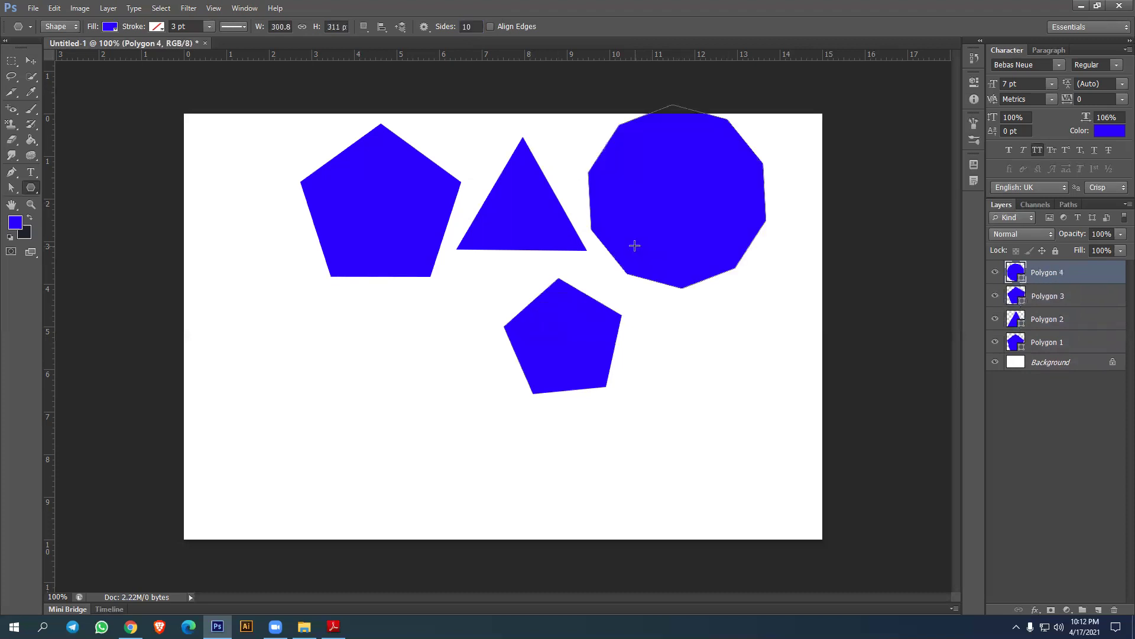
Draw a 6-sided polygon about 164 × 156 px and a 5-sided polygon about 208 × 199 px in the lower-left canvas area.
drag(477, 27, 453, 28)
text(6)
drag(312, 375, 346, 416)
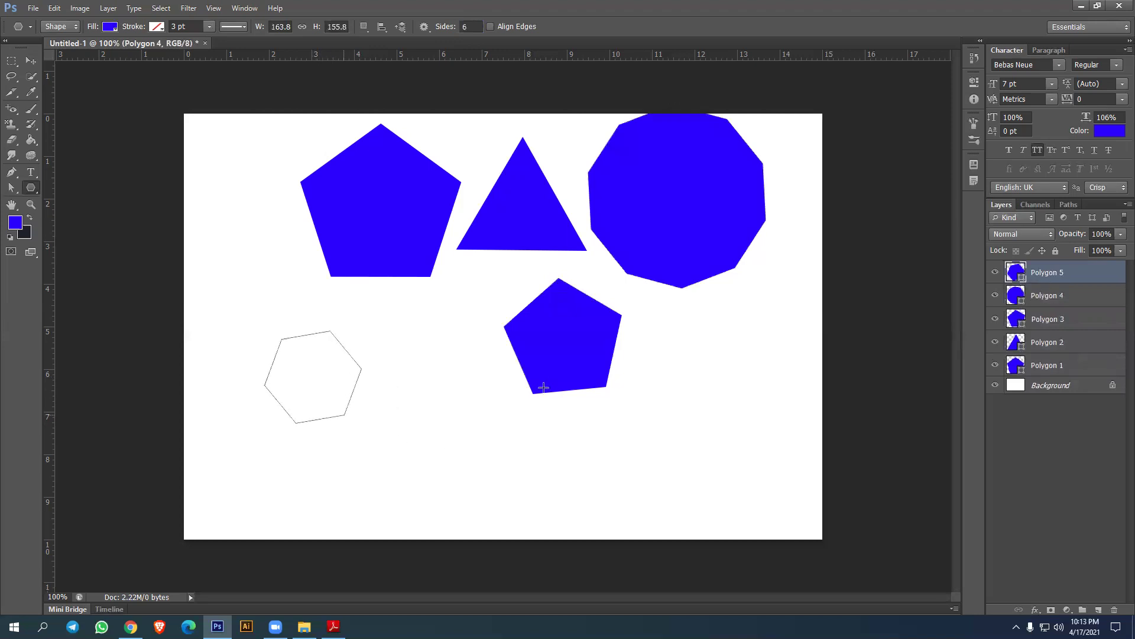
drag(480, 26, 462, 28)
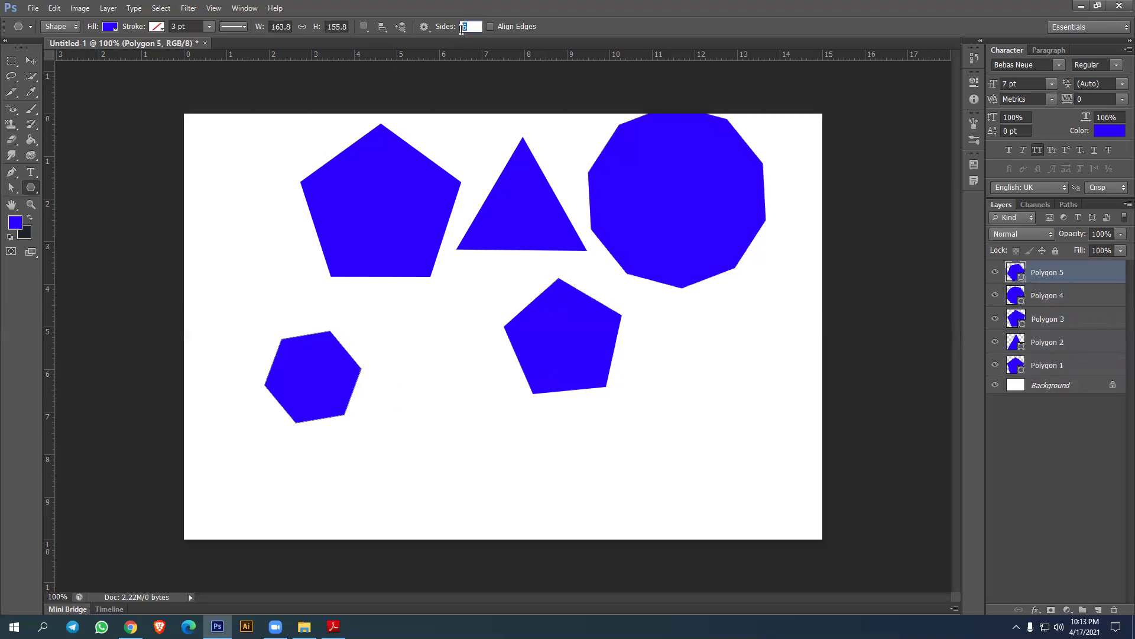
text(5)
drag(435, 420, 470, 473)
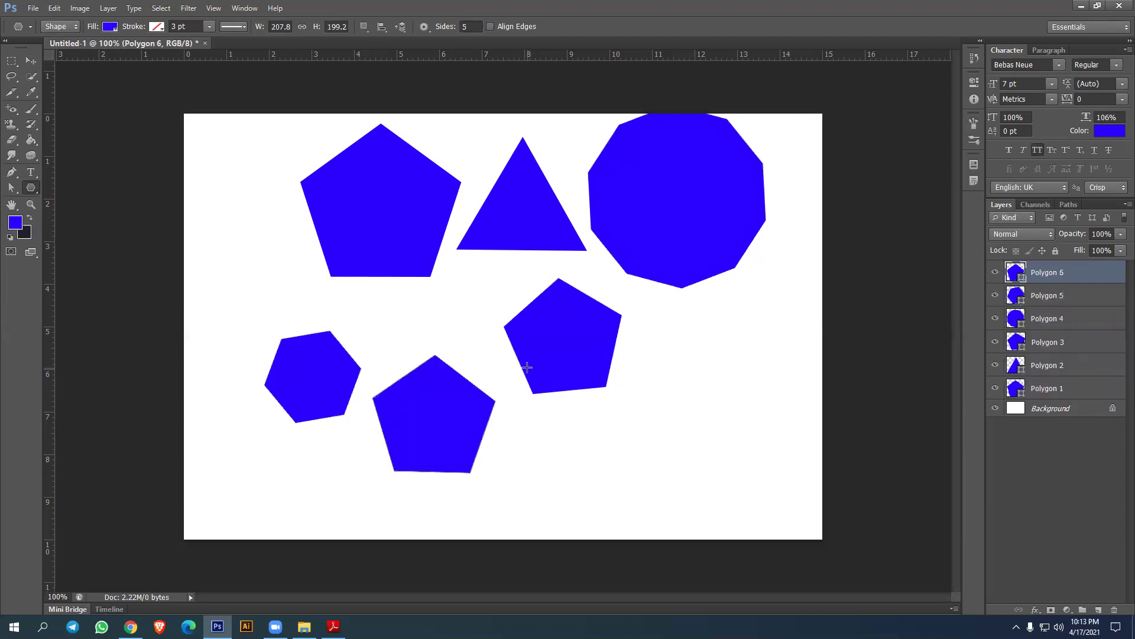
Delete all six polygon layers.
shift+click(1048, 388)
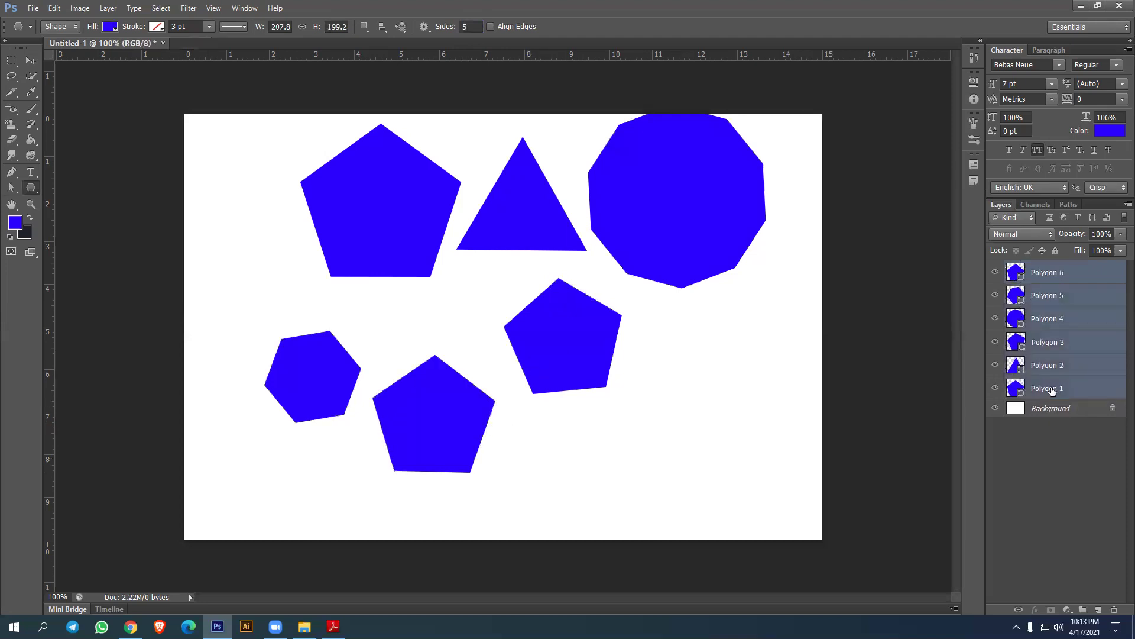
key(Delete)
Draw a horizontal line about 538 px long with a 1 px weight in the upper part of the canvas.
right_click(33, 186)
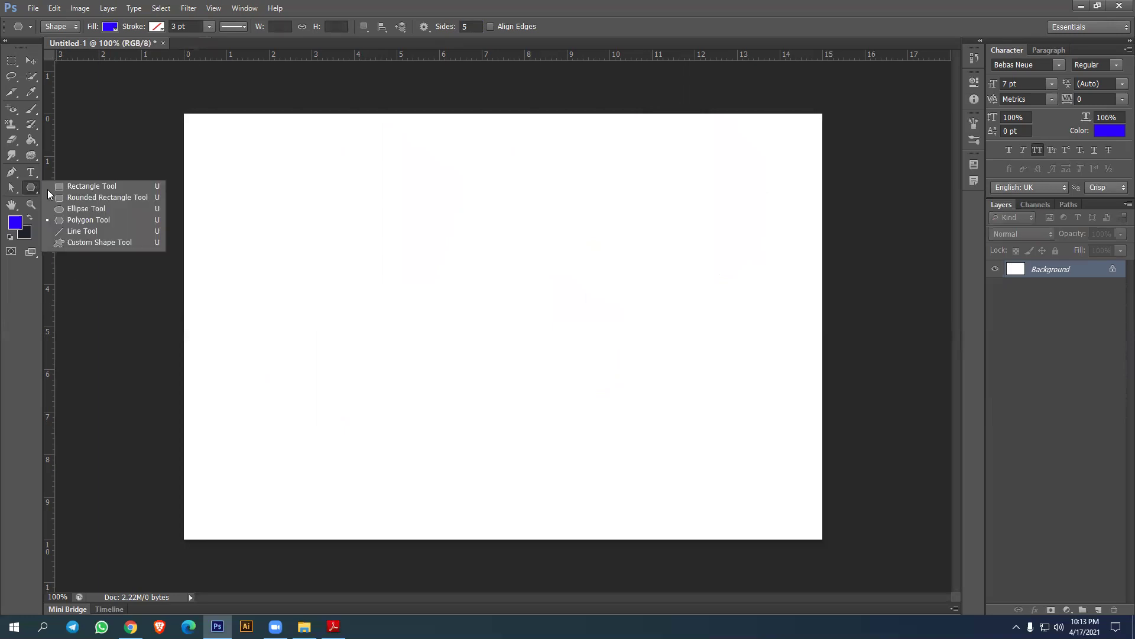
click(77, 230)
drag(311, 217, 630, 217)
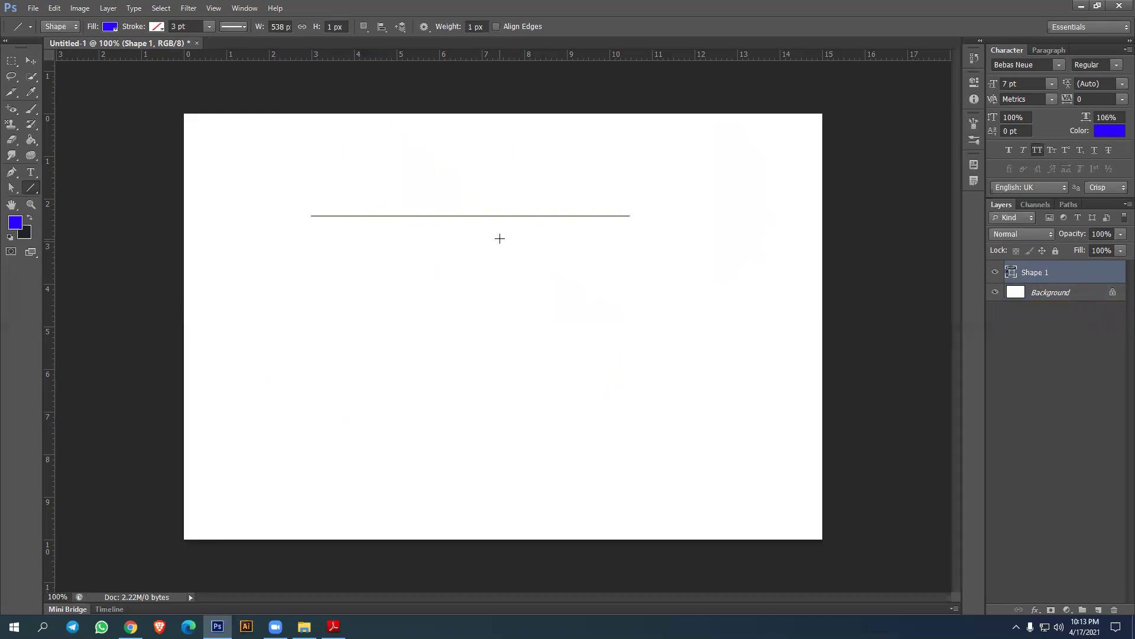
Draw a horizontal line about 515 px long with a 10 px weight below the thin line.
click(473, 27)
text(0)
key(Return)
drag(318, 294, 622, 295)
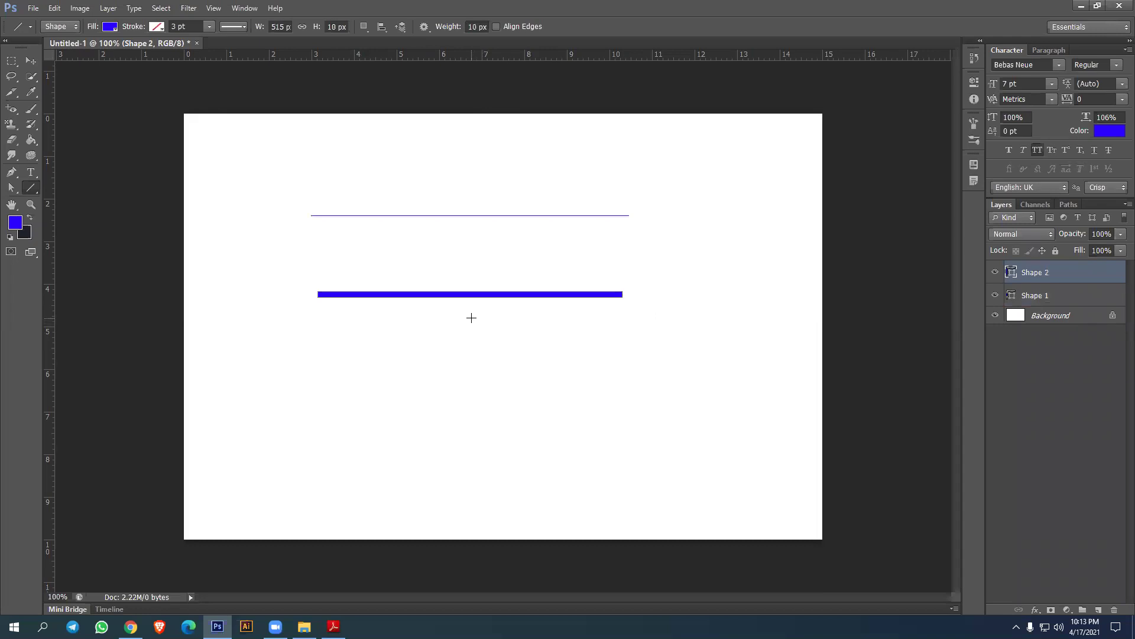
Draw a line with a 20 px weight below the 10 px line.
click(473, 27)
text(2)
key(Return)
drag(328, 338, 662, 381)
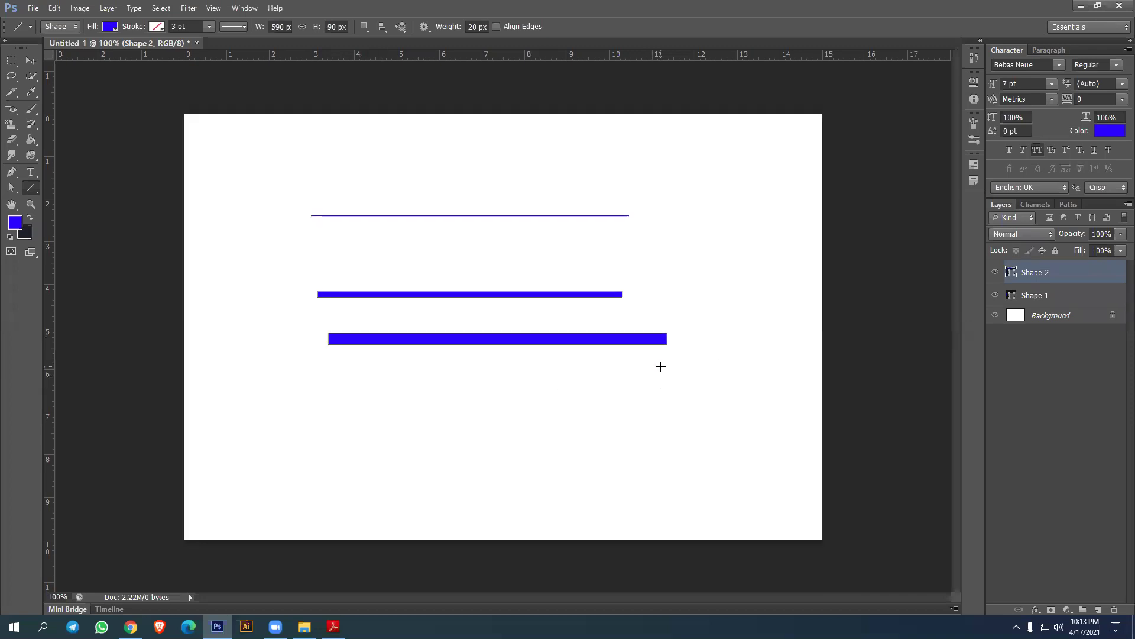
Set the line weight to 1 px and delete all the line layers.
click(457, 28)
text(1)
key(Return)
shift+click(1067, 294)
key(Delete)
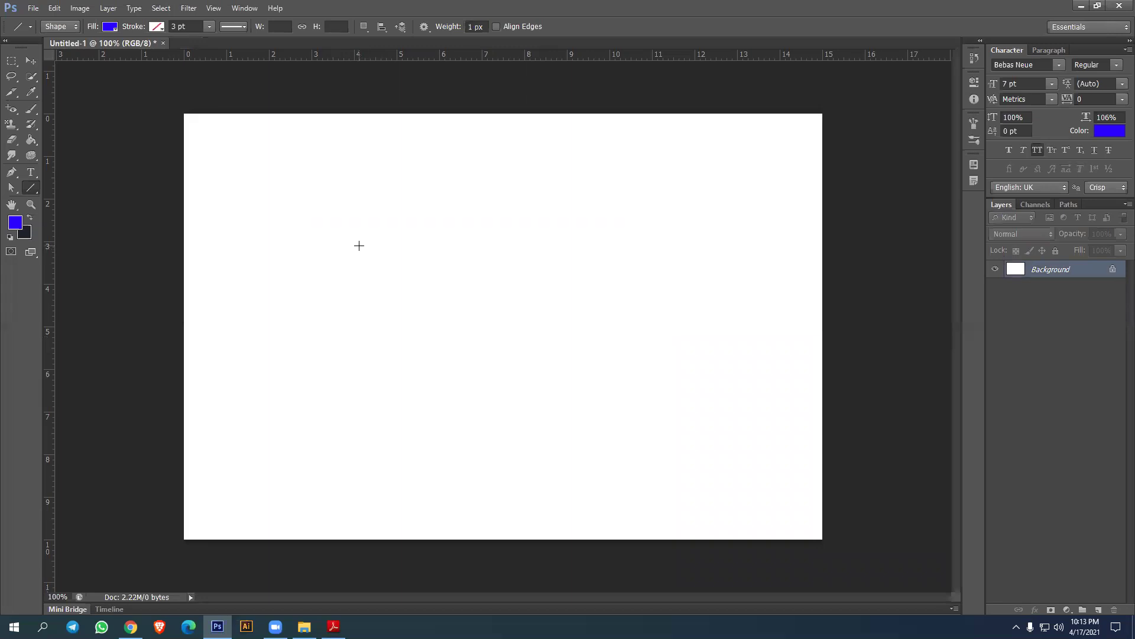
Draw a grass-blade custom shape about 193 × 231 px near the middle of the canvas.
right_click(31, 188)
click(86, 241)
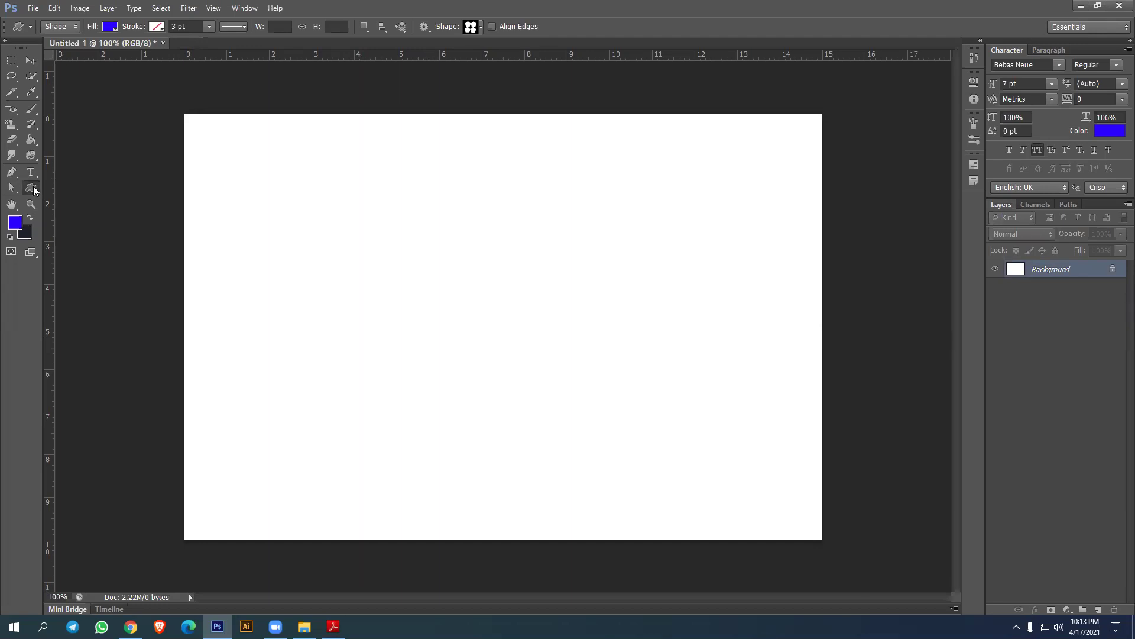
click(481, 28)
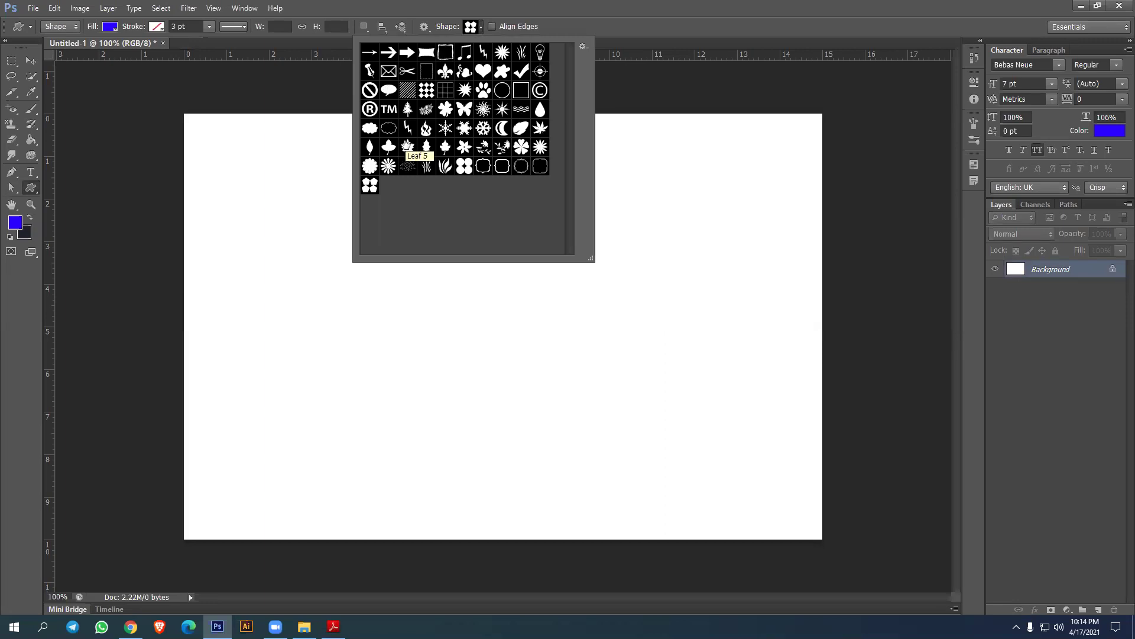
click(445, 166)
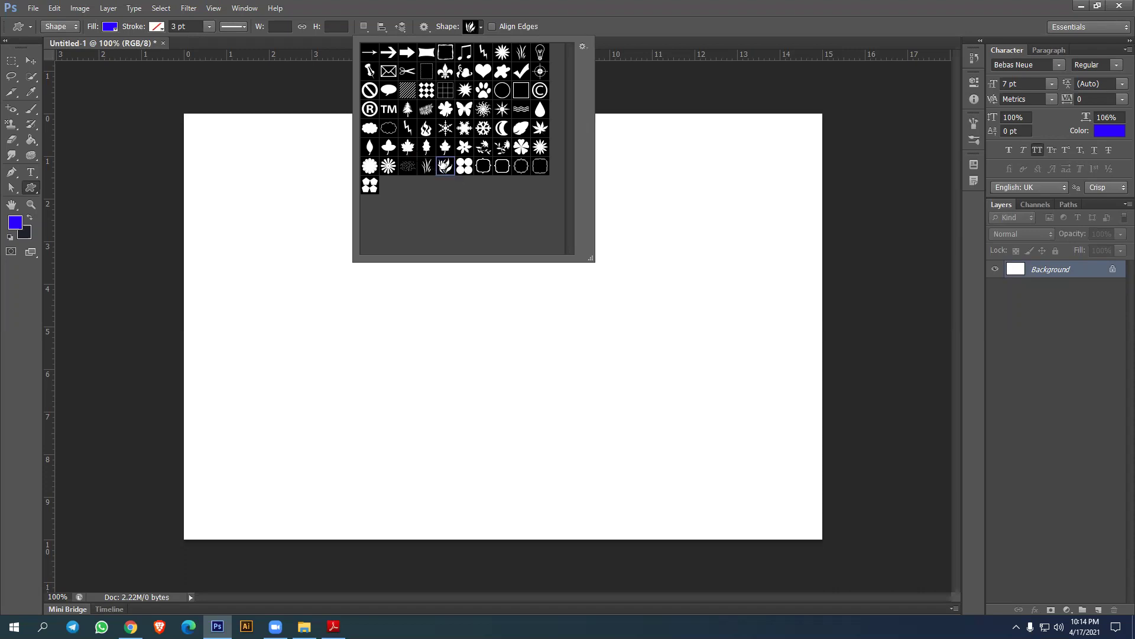
click(449, 306)
drag(438, 298, 553, 435)
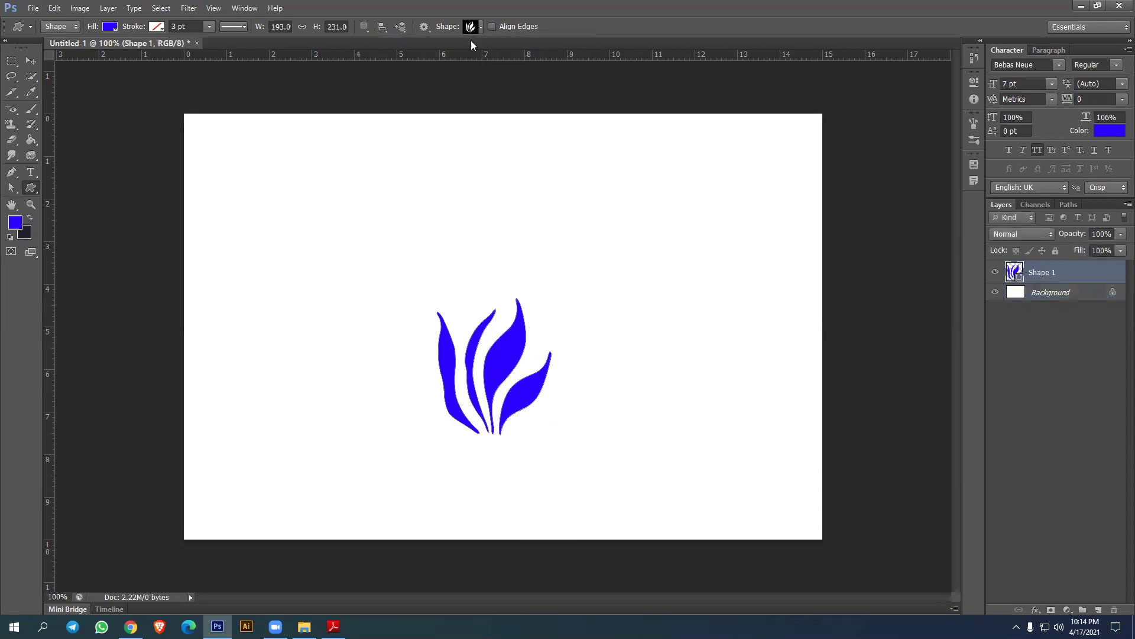
Draw a butterfly custom shape in the canvas's upper-right area and delete the shape layer.
click(481, 27)
click(464, 109)
drag(634, 168, 745, 276)
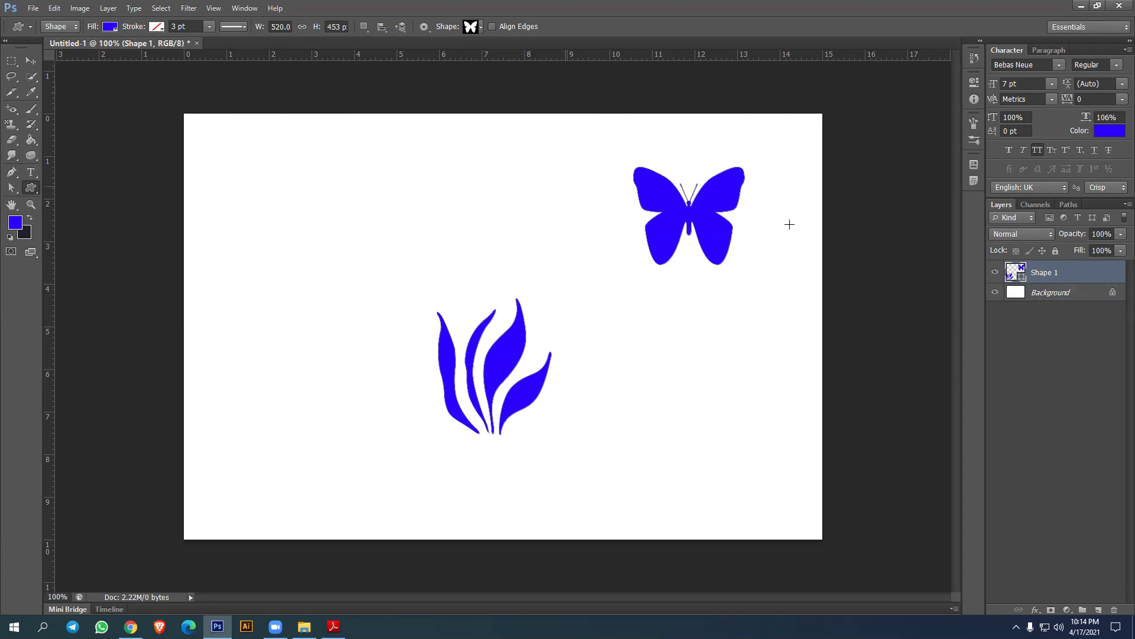
key(Delete)
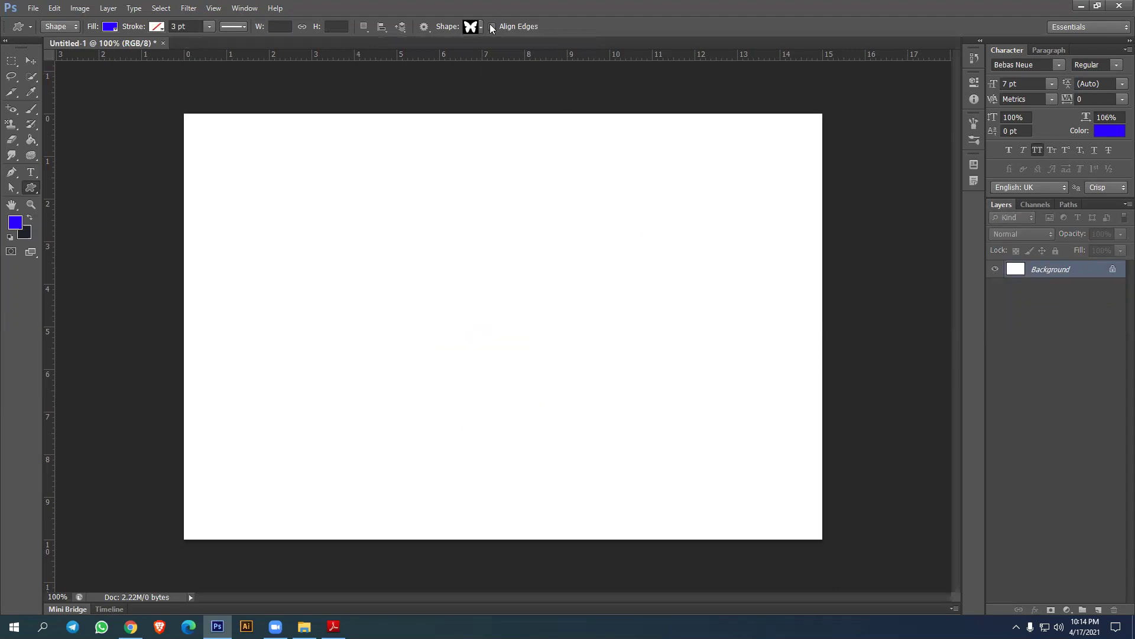
Append the Film shape set to the custom shape library.
click(480, 26)
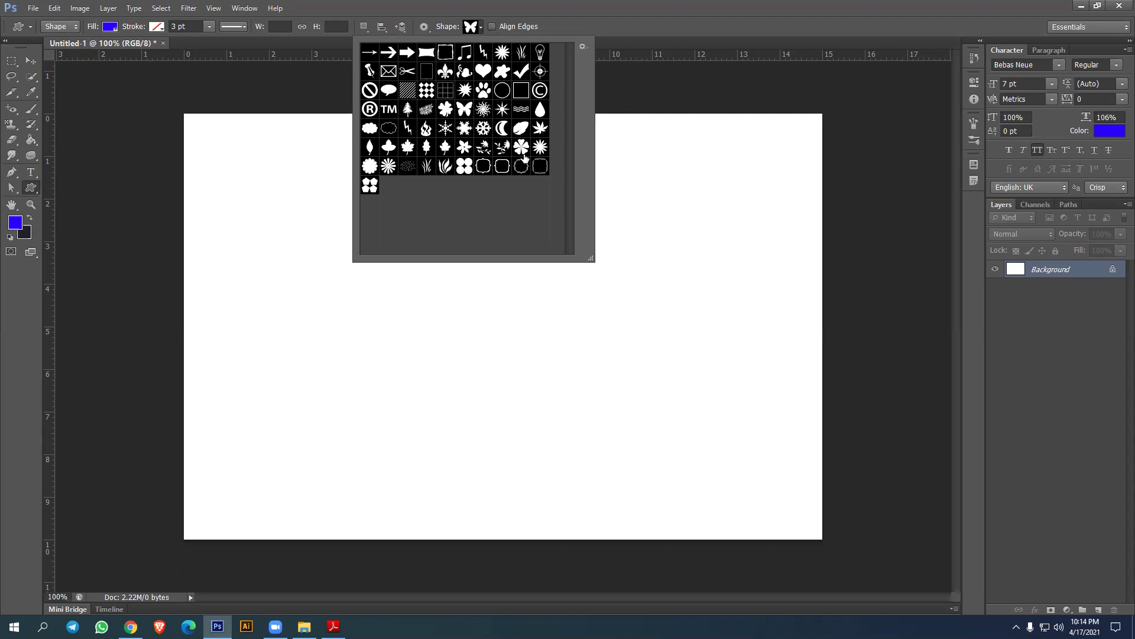
click(582, 45)
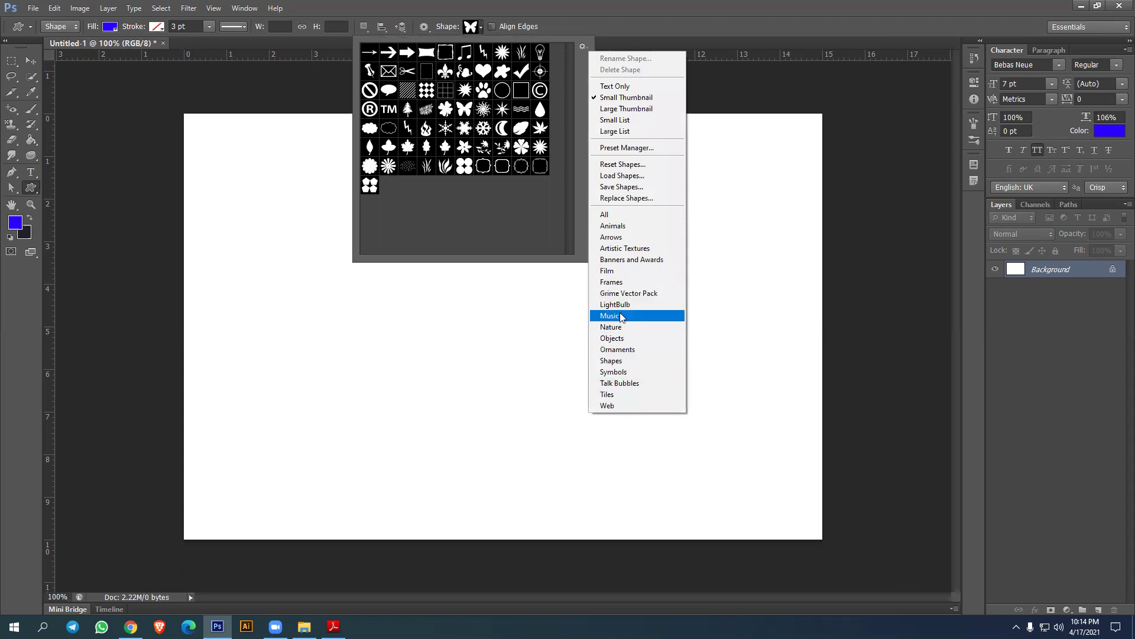
click(618, 271)
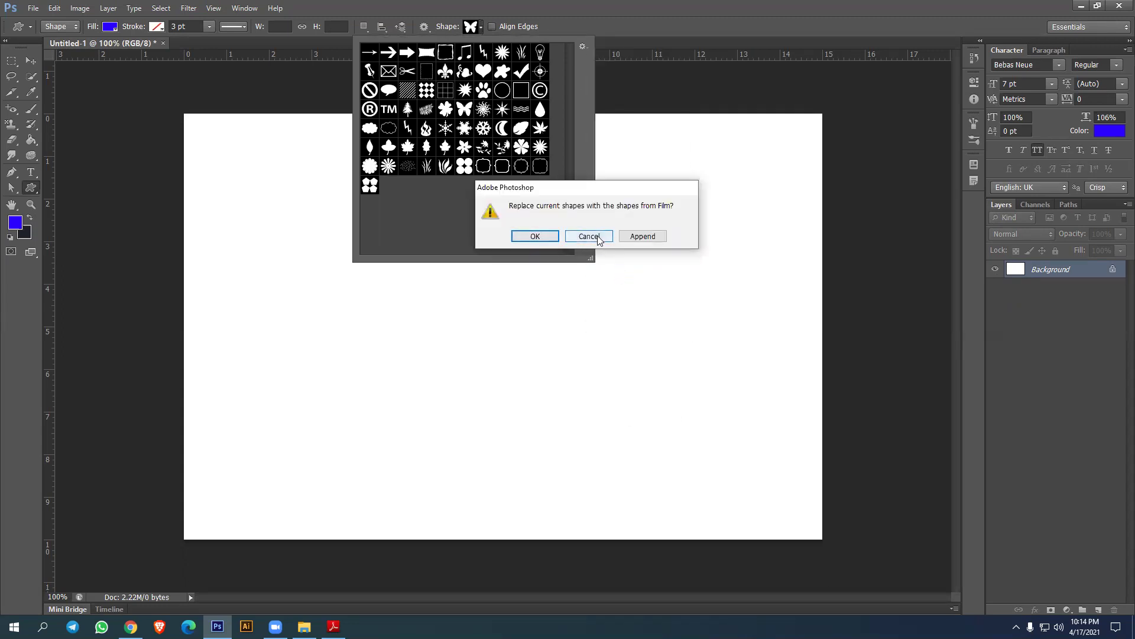
click(638, 237)
Draw a filmstrip custom shape about 508 × 117 px across the middle of the canvas and delete its layer.
click(407, 186)
drag(361, 311, 679, 413)
key(v)
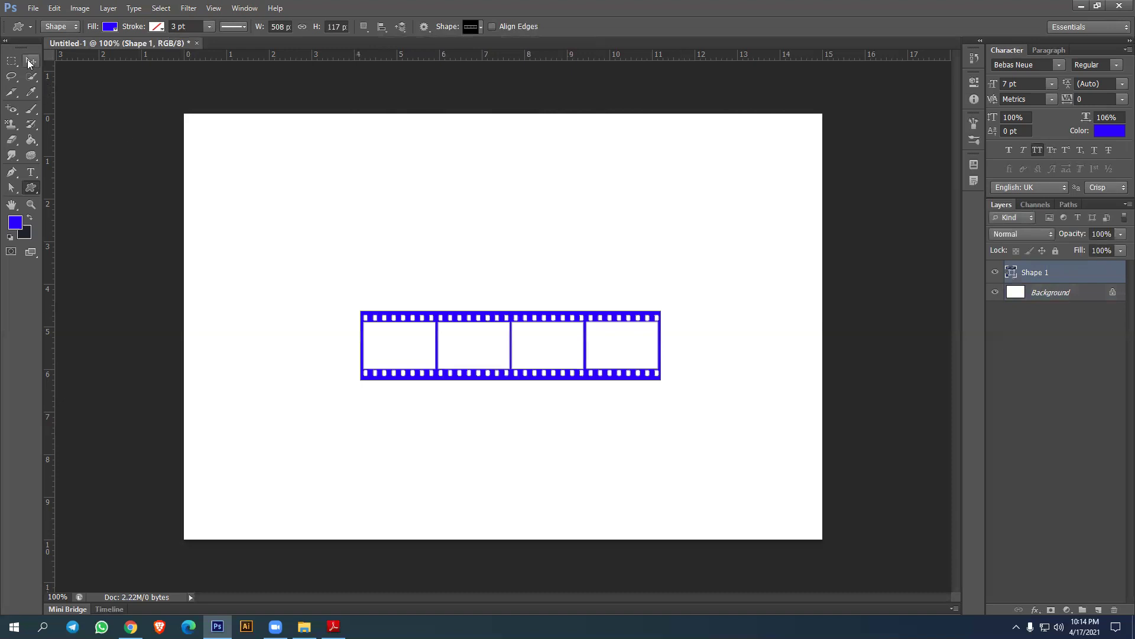
key(Delete)
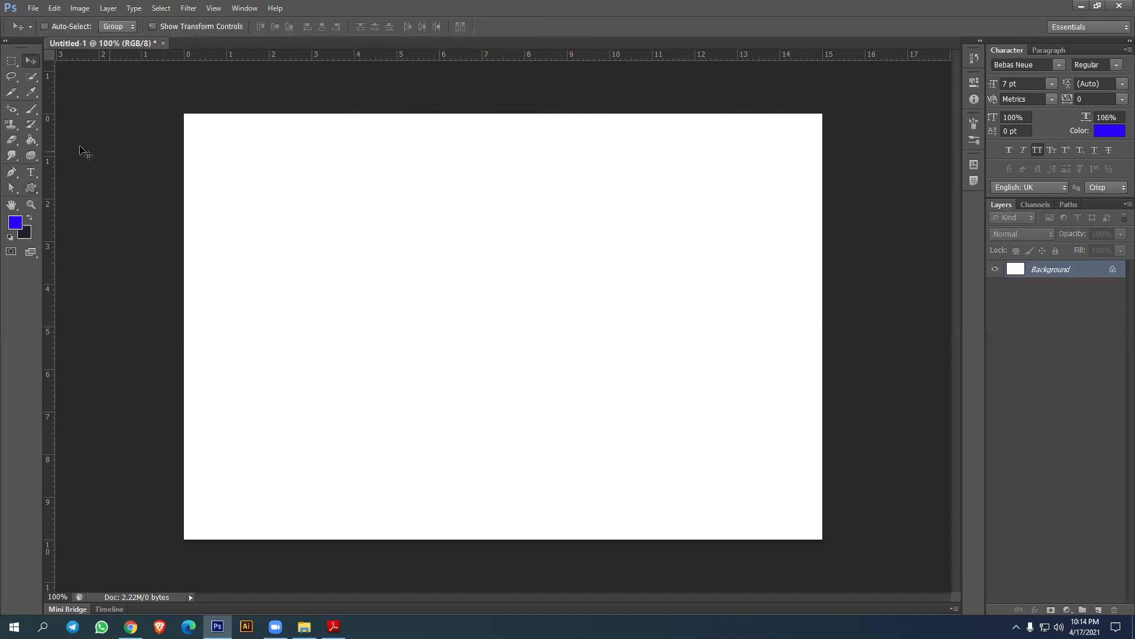
Draw a blue circle about 128 px in diameter in the upper-left area of the canvas with the Ellipse tool.
click(33, 187)
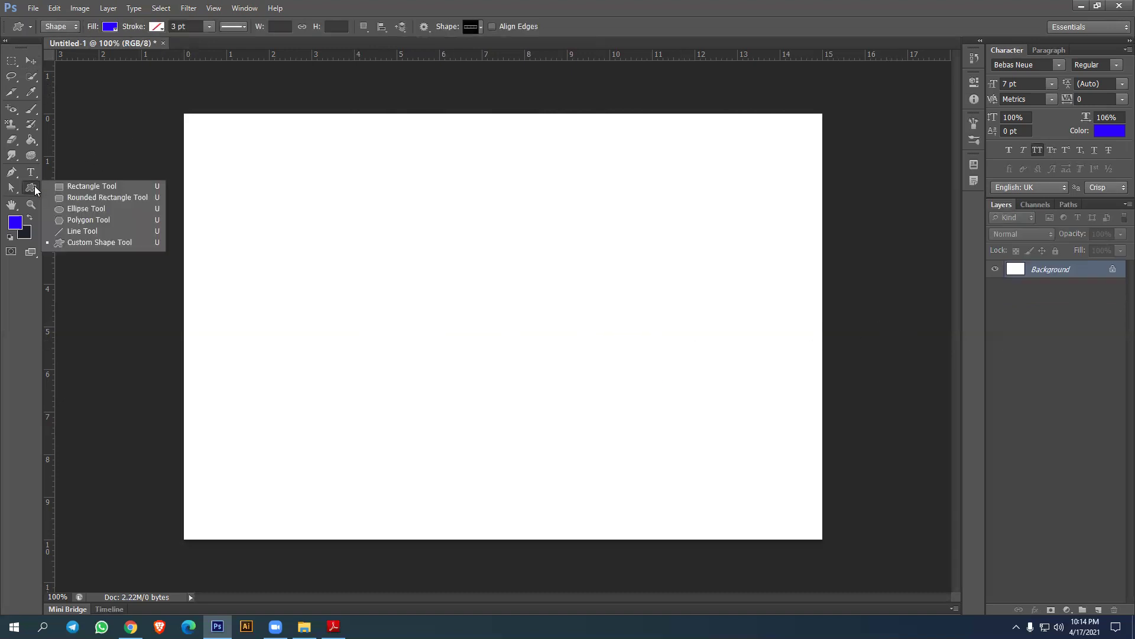
click(92, 243)
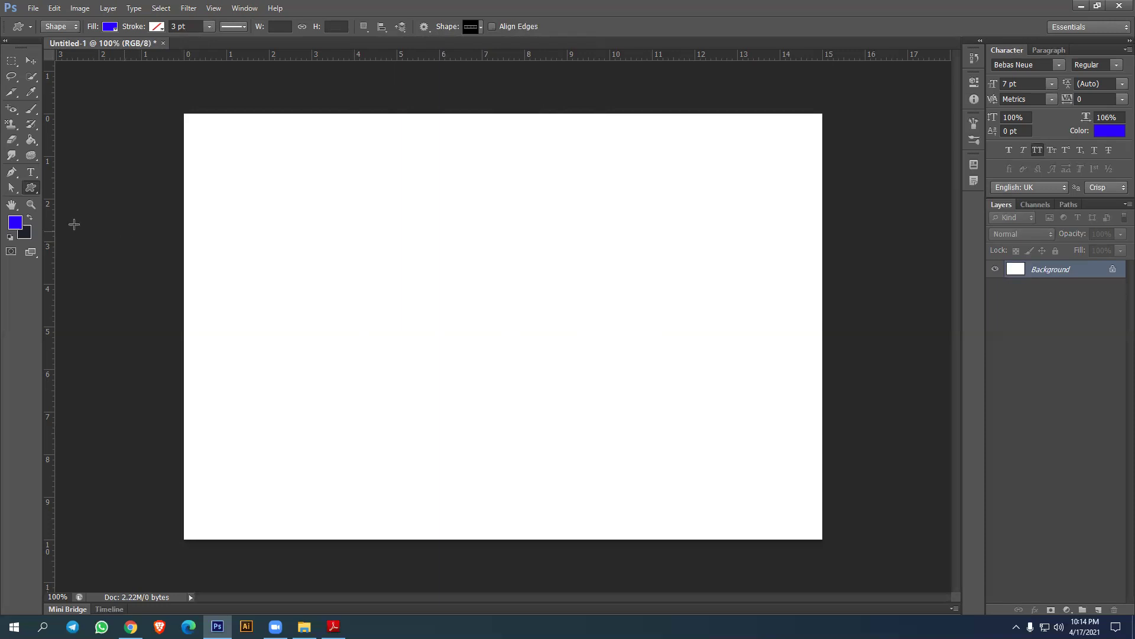
right_click(32, 187)
click(83, 209)
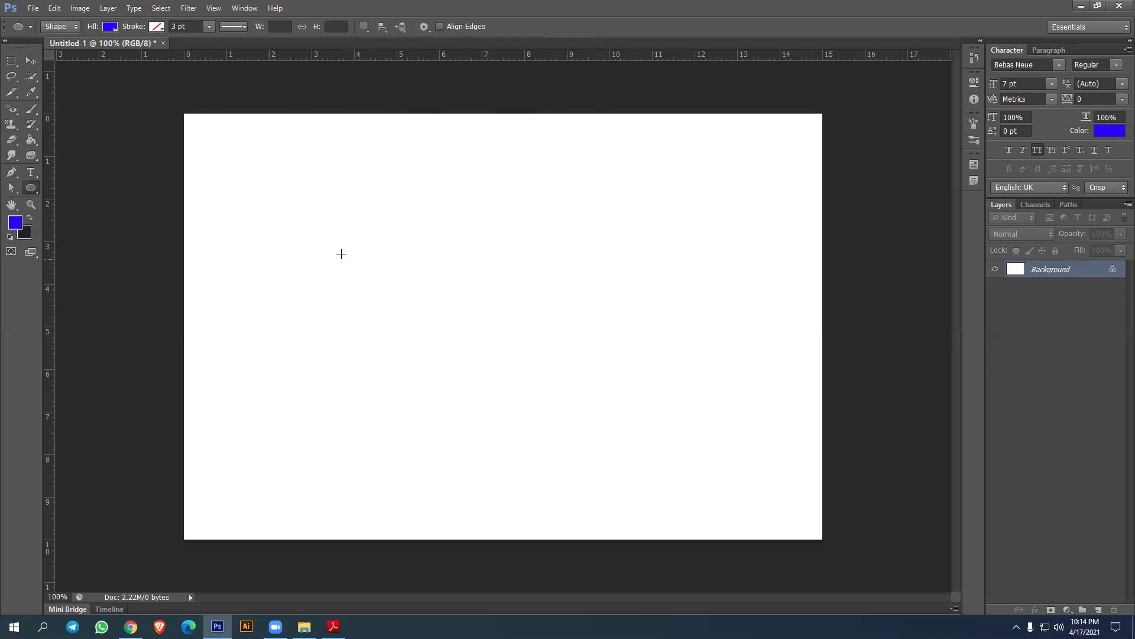
drag(324, 187, 405, 279)
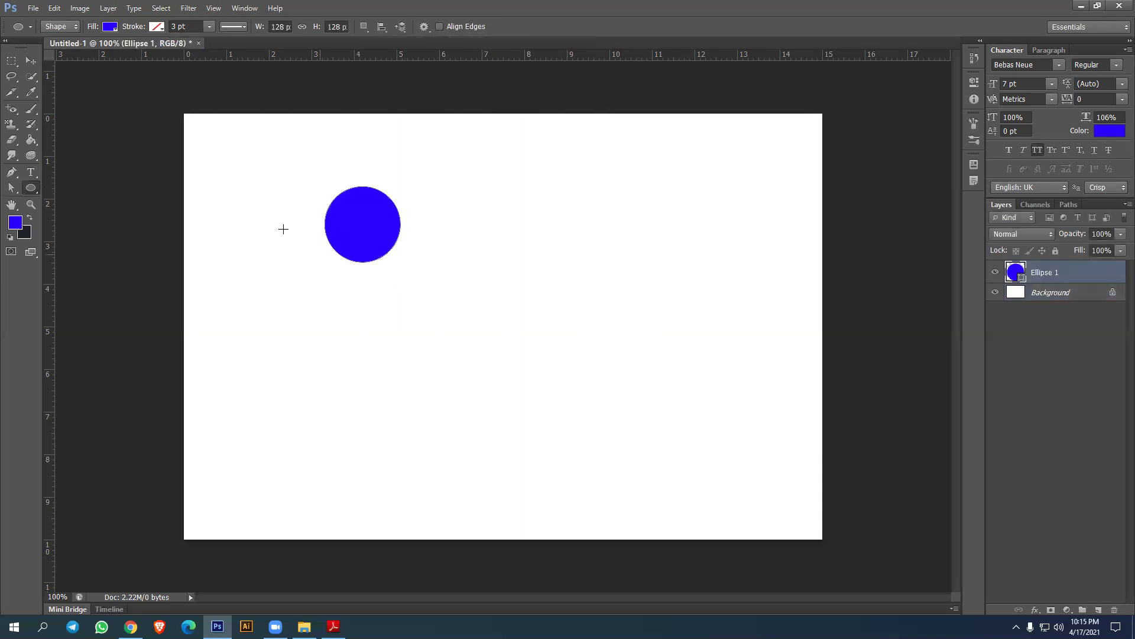
Duplicate the circle beside itself and copy the pair directly below to form a two-by-two block of touching circles.
click(31, 61)
drag(361, 230, 445, 230)
drag(329, 193, 551, 319)
key(ctrl+z)
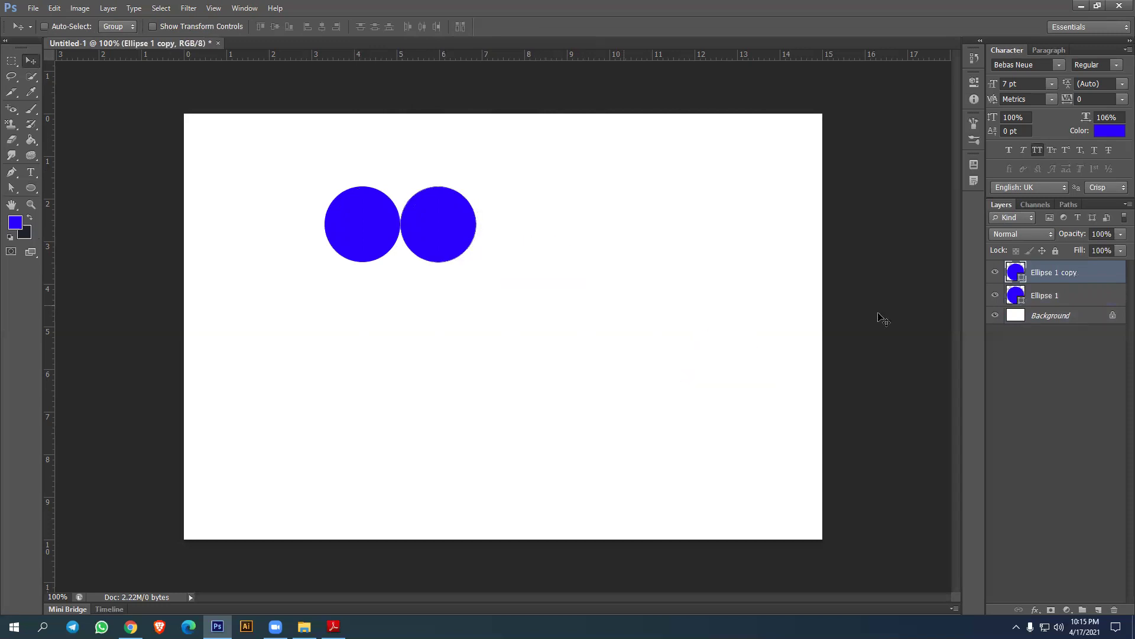
shift+click(1045, 296)
drag(455, 227, 456, 305)
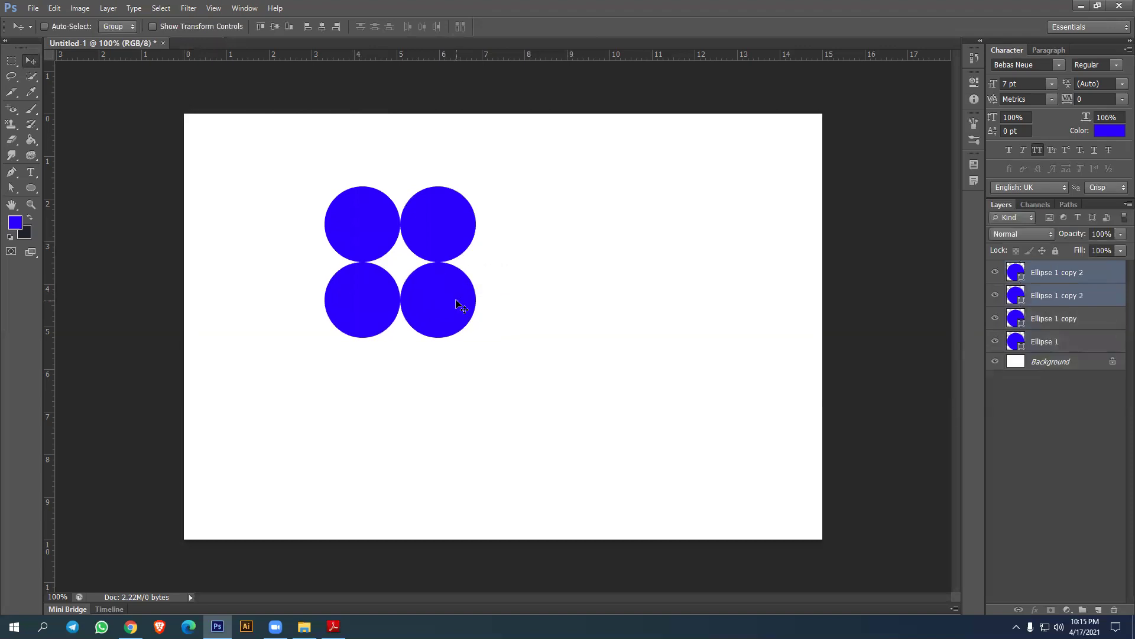
Merge the four circle layers into one shape layer and move it toward the canvas centre.
shift+click(1075, 342)
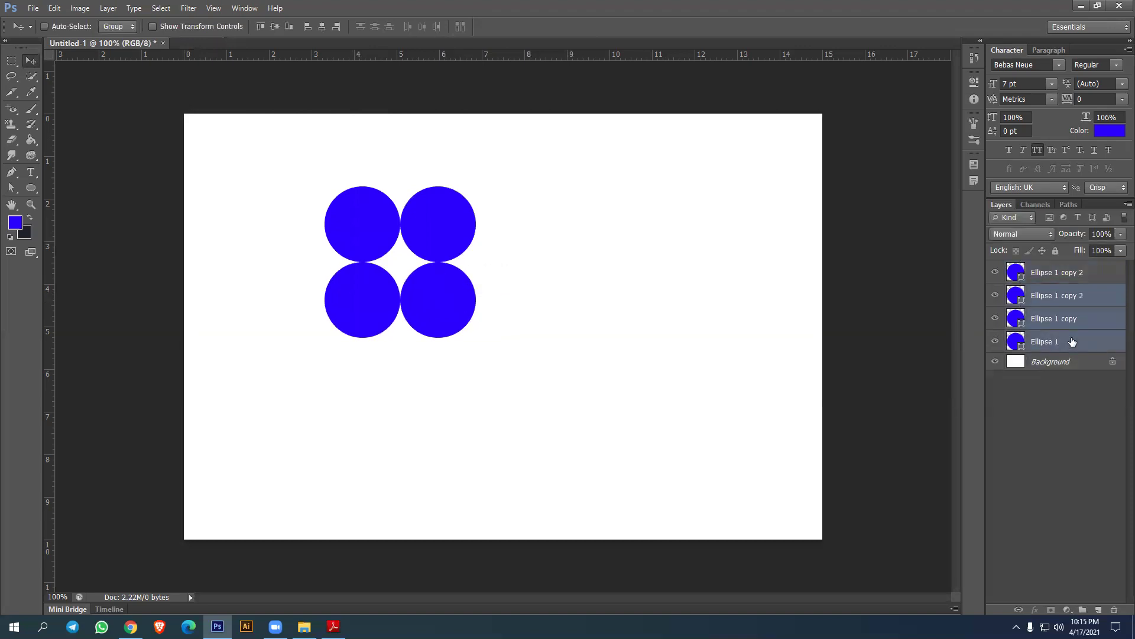
shift+click(1062, 275)
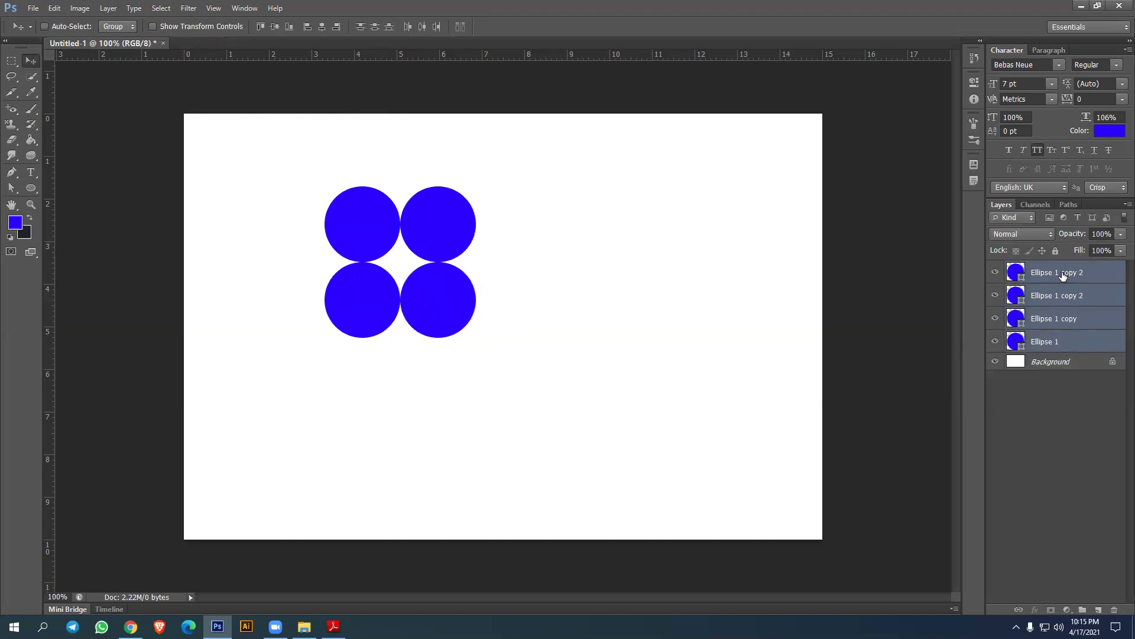
right_click(1094, 275)
click(1013, 472)
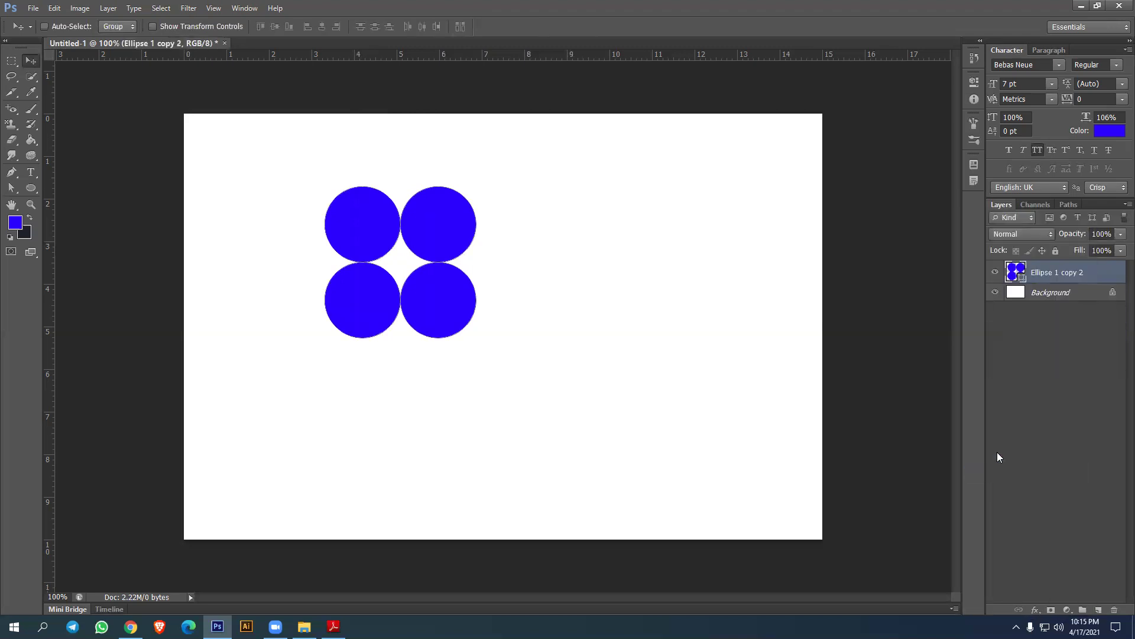
drag(372, 299, 435, 307)
Define the merged four-circle shape as a custom shape, keeping the suggested name.
click(53, 8)
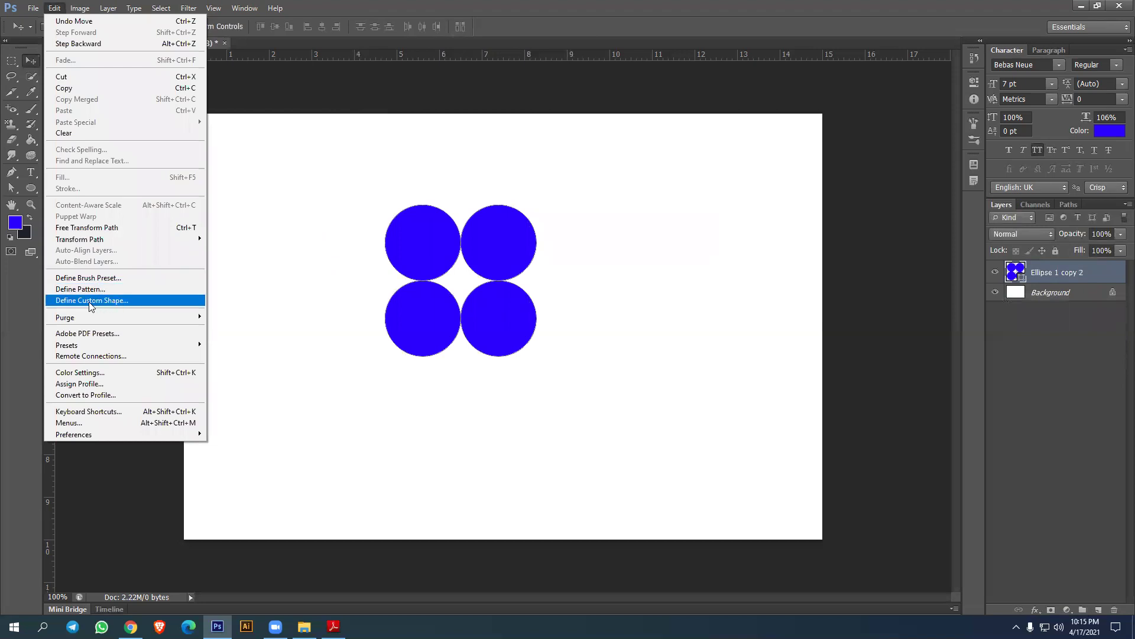
click(116, 297)
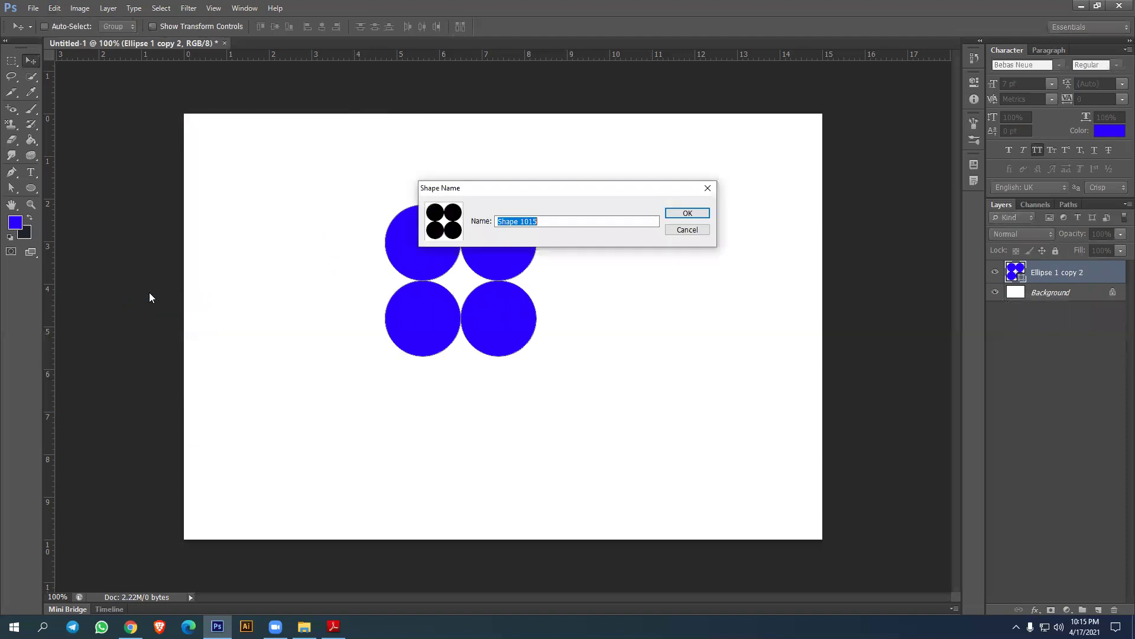
click(683, 213)
Draw the newly defined four-circle custom shape about 193 × 193 px in the upper-right area, then delete both shape layers.
drag(33, 188, 77, 244)
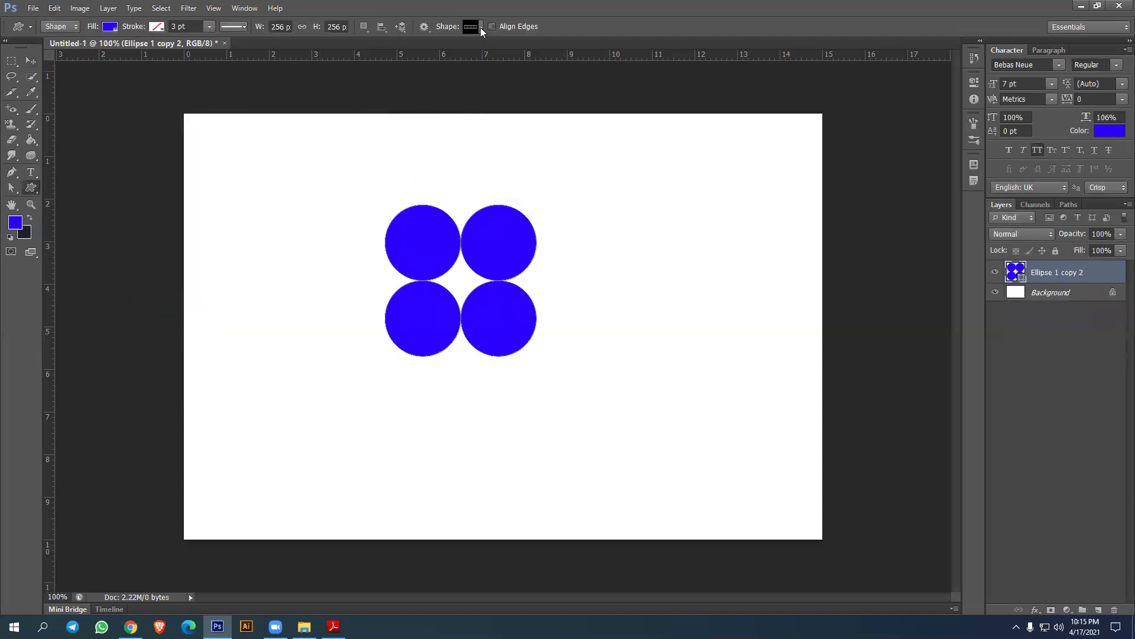
click(480, 27)
click(427, 187)
drag(628, 188, 709, 303)
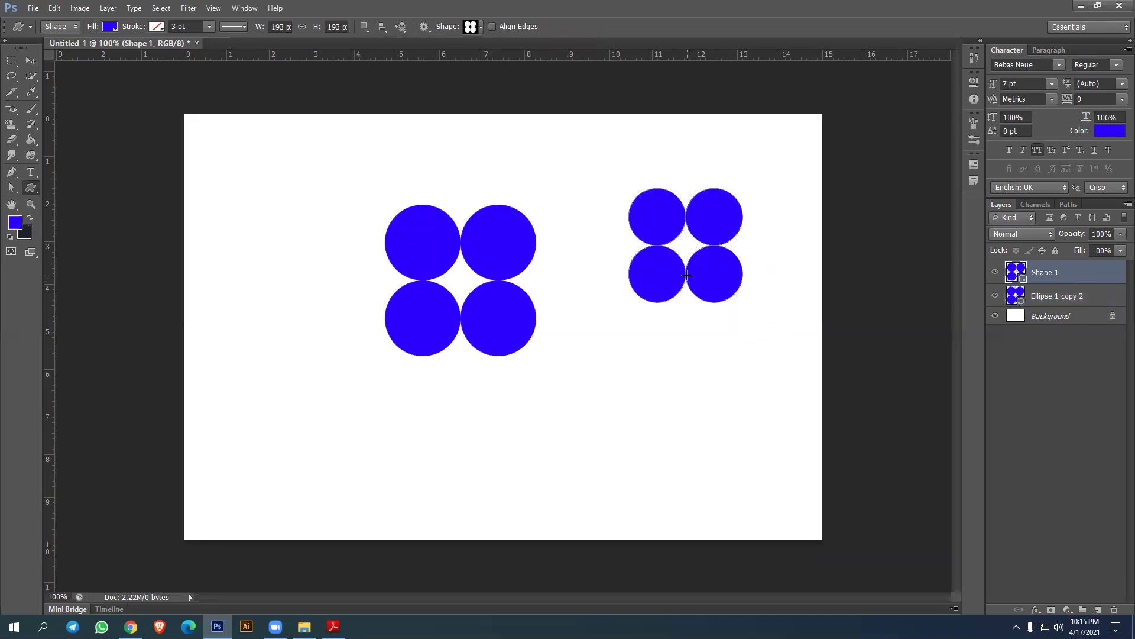
shift+click(1052, 299)
key(Delete)
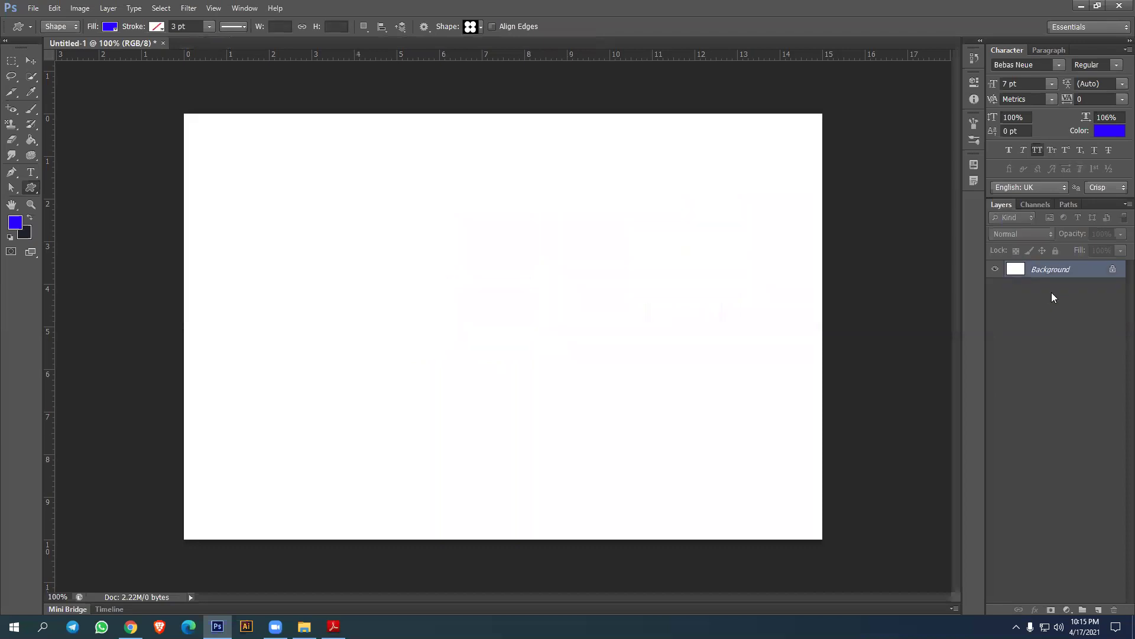
Activate the Rectangle tool and check the Class - 06 topic list in the Photoshop Module PDF in Adobe Reader.
click(32, 188)
click(75, 187)
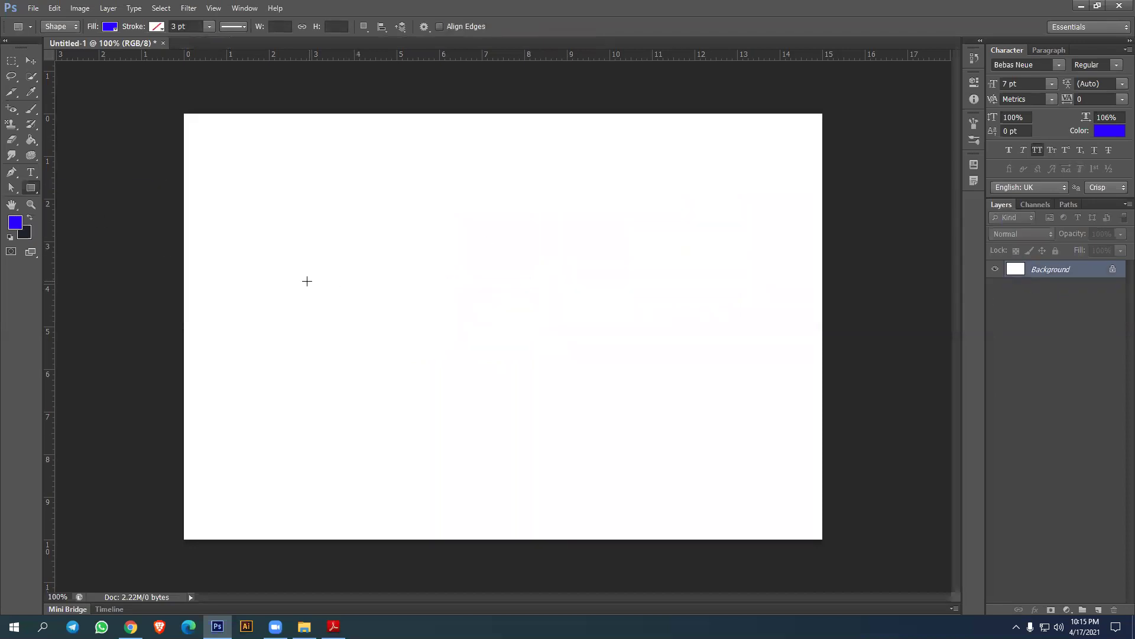
click(334, 627)
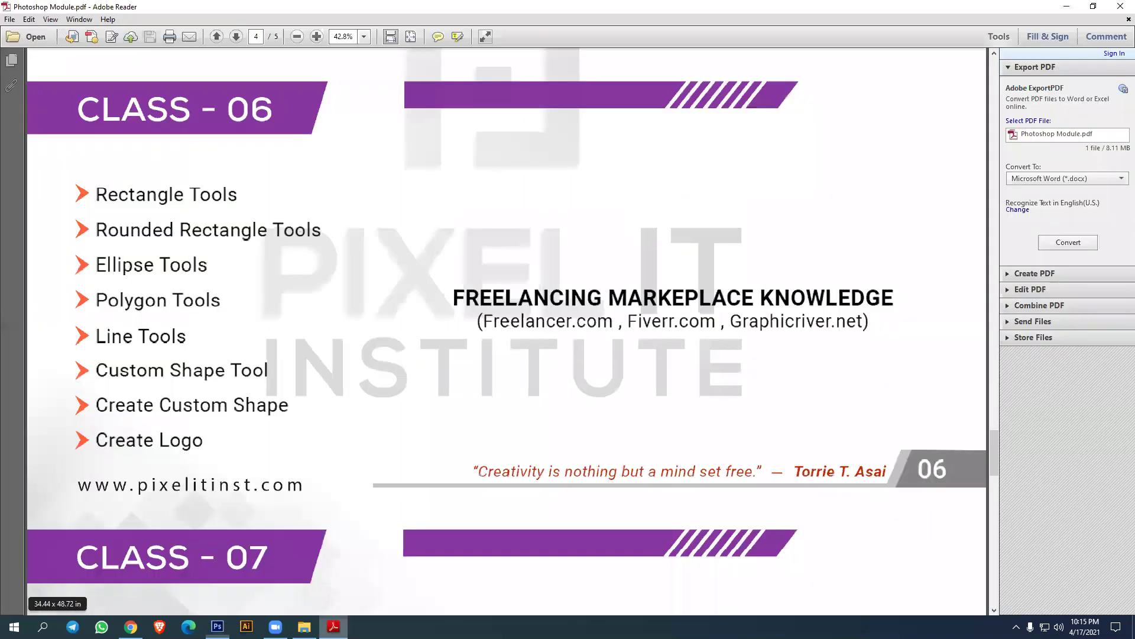
key(alt+Tab)
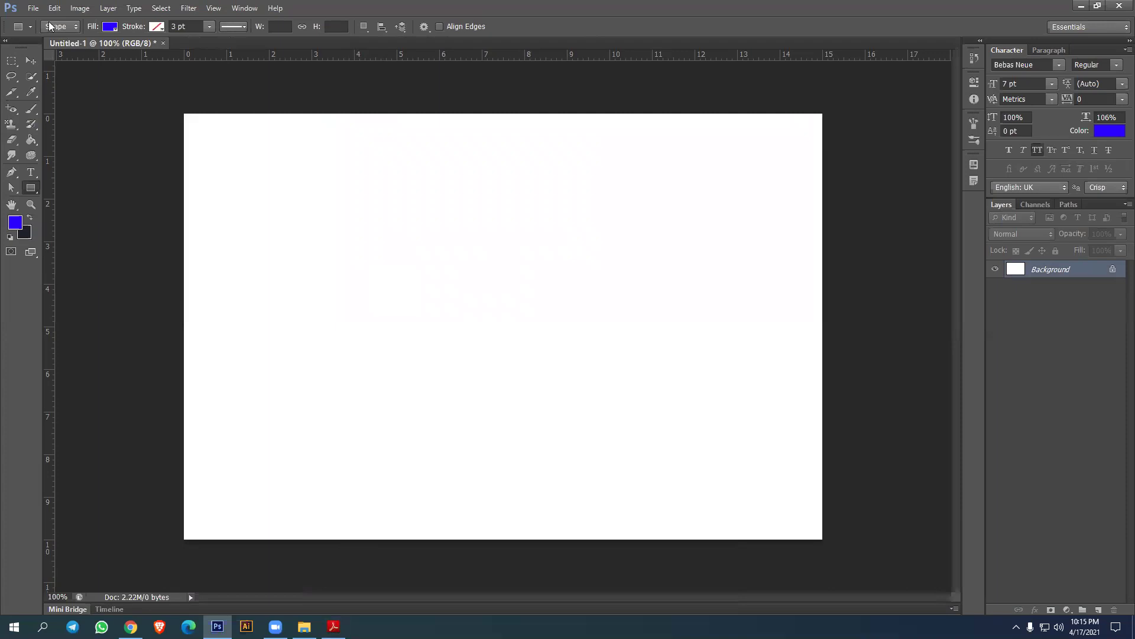
Place download.png from the Class - 06 folder into the document.
click(33, 8)
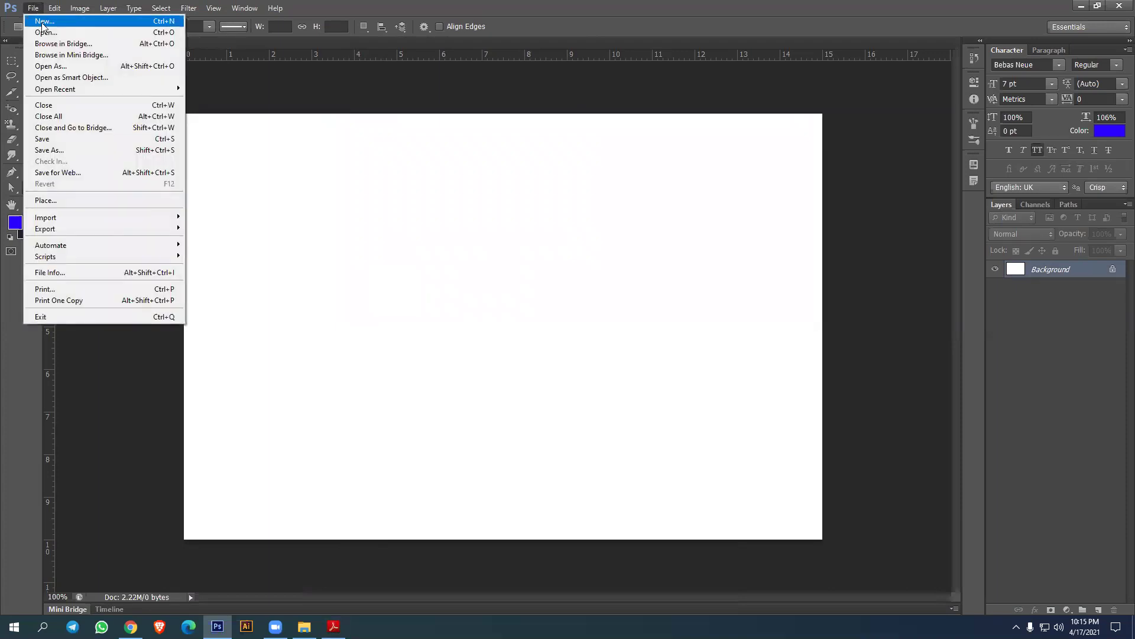
click(51, 200)
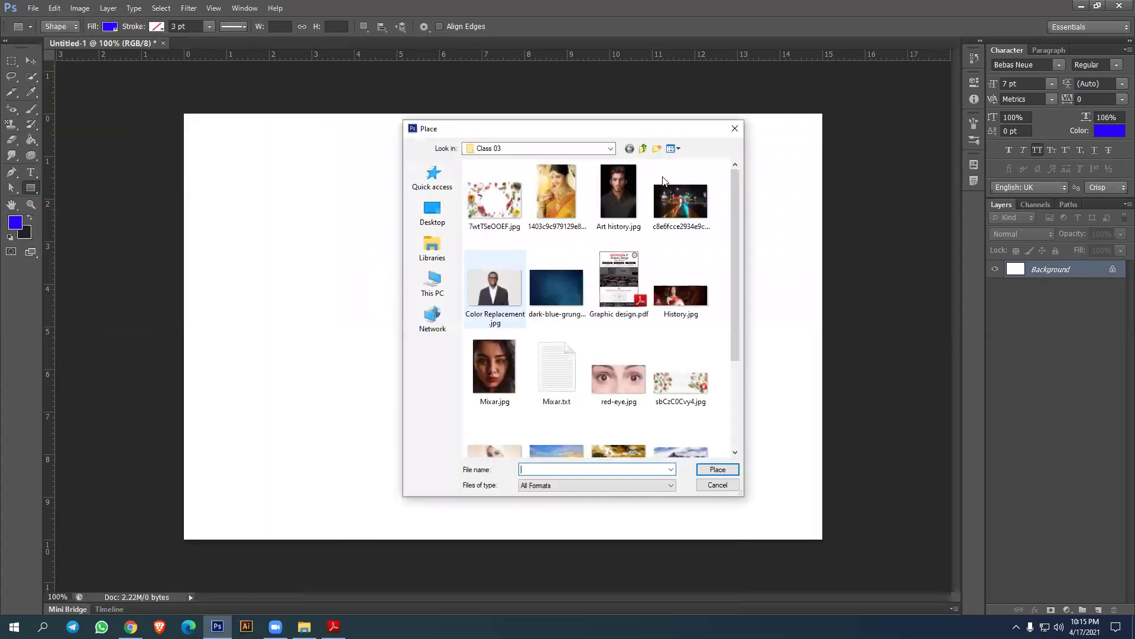
click(643, 149)
click(643, 149)
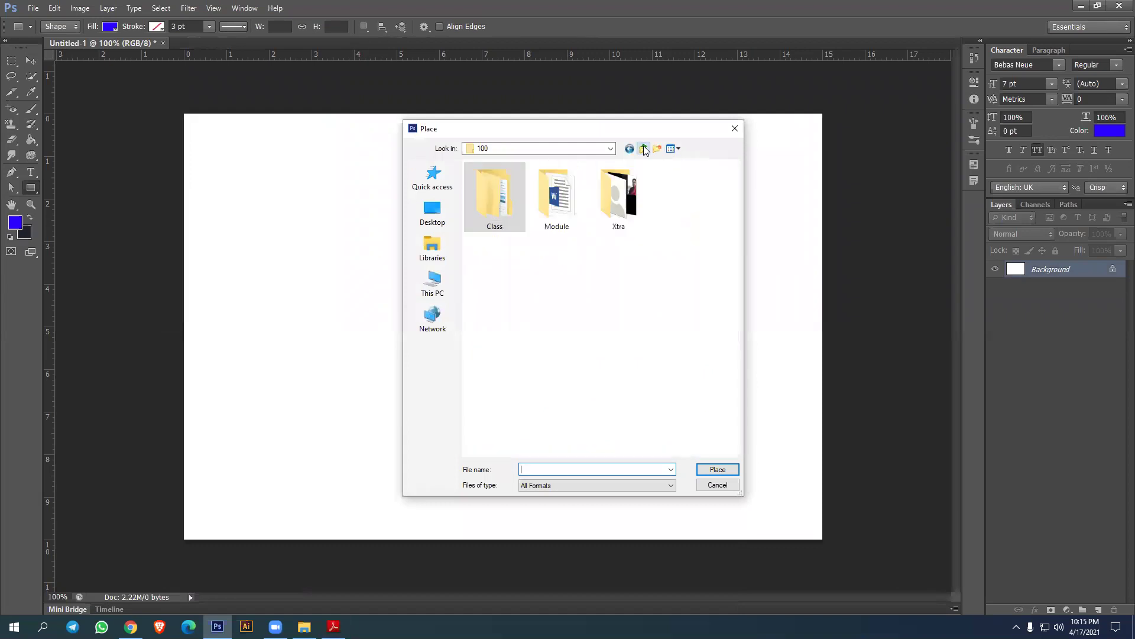
click(644, 148)
double_click(507, 203)
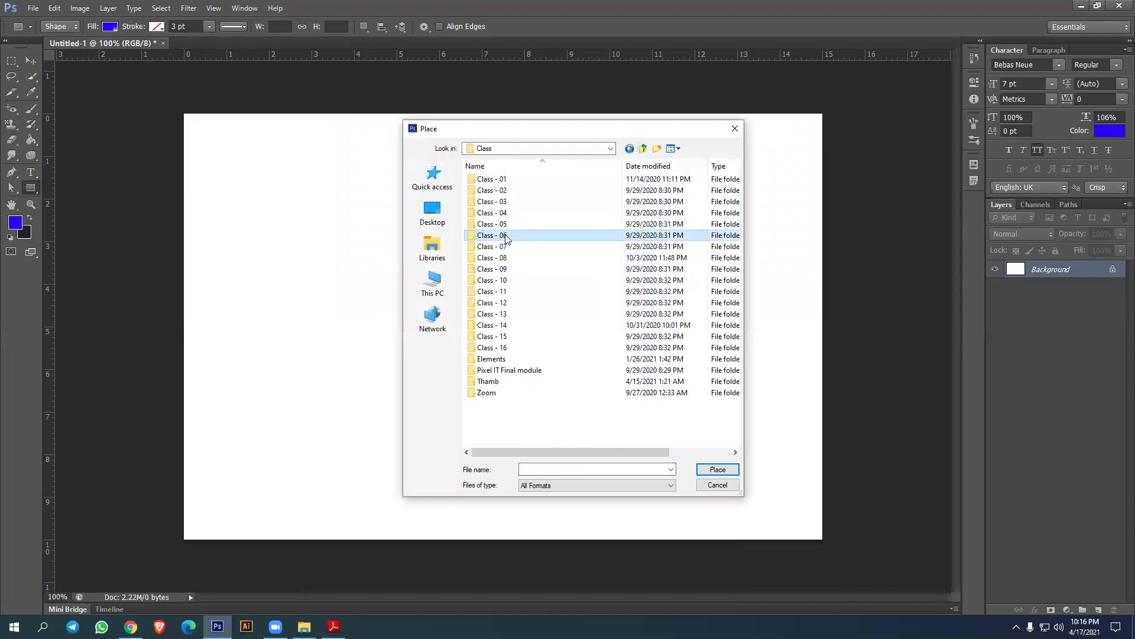
double_click(513, 236)
click(495, 195)
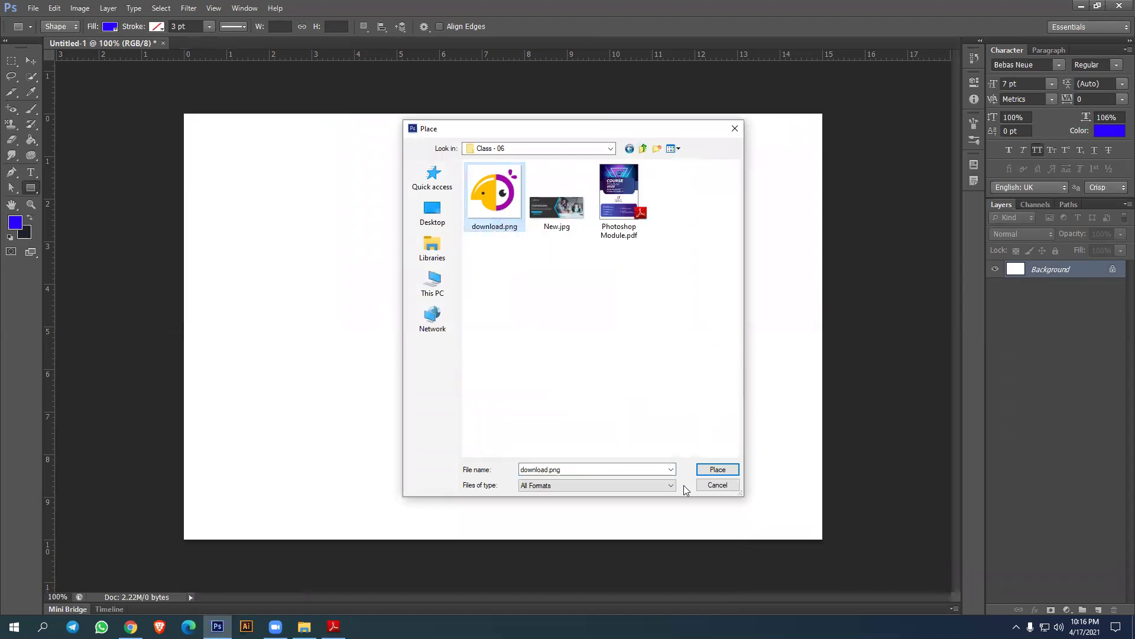
click(707, 474)
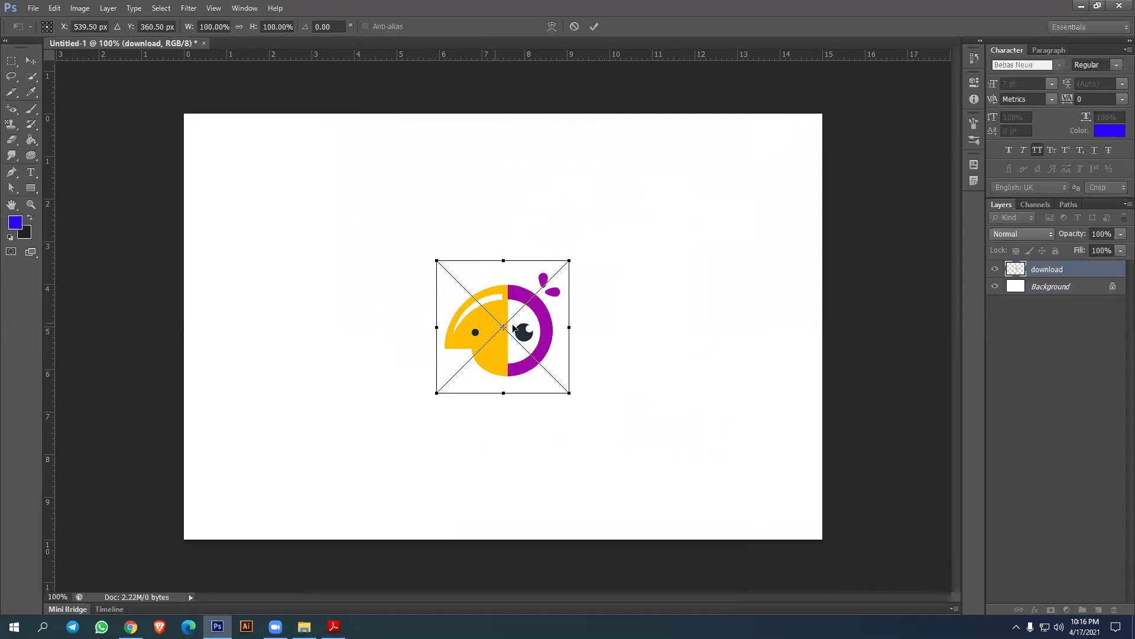
Move the placed bird logo to the left half of the canvas, enlarge it and commit the placement.
drag(543, 330, 349, 273)
drag(382, 340, 483, 443)
key(Return)
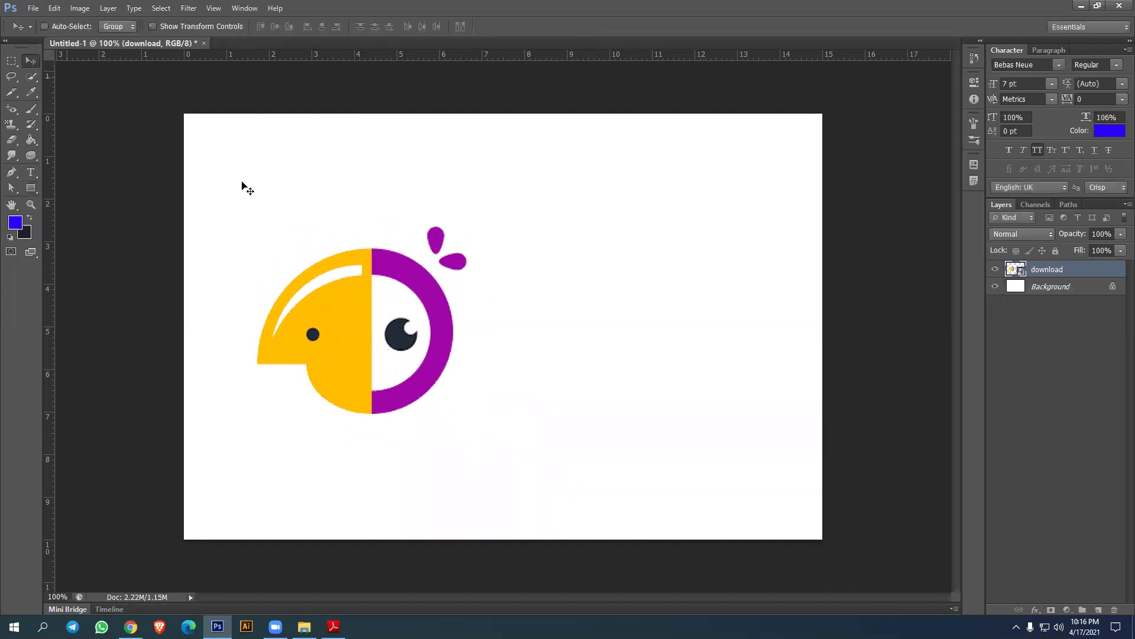
Shift the placed bird logo slightly up and set the Ellipse tool to no fill with a red stroke.
drag(444, 357, 422, 328)
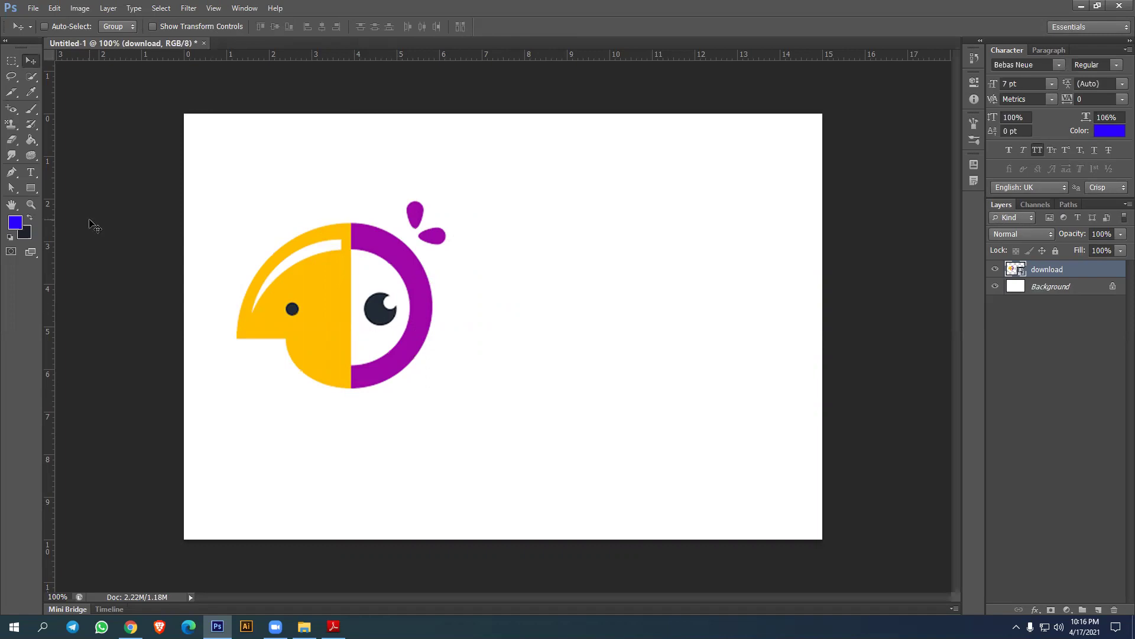
click(31, 188)
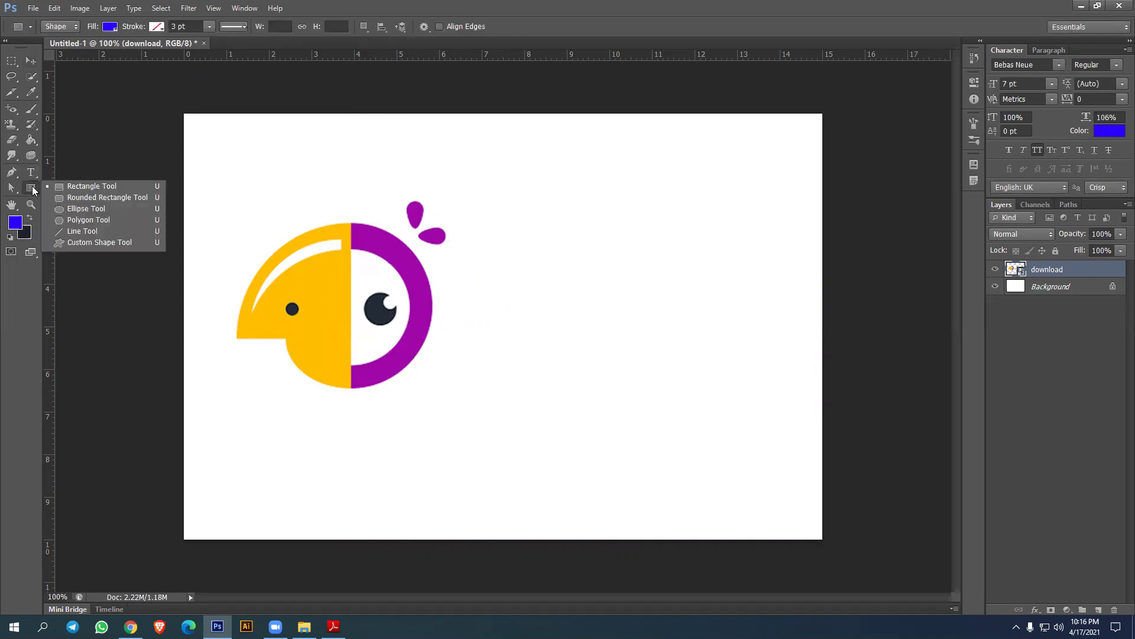
click(70, 210)
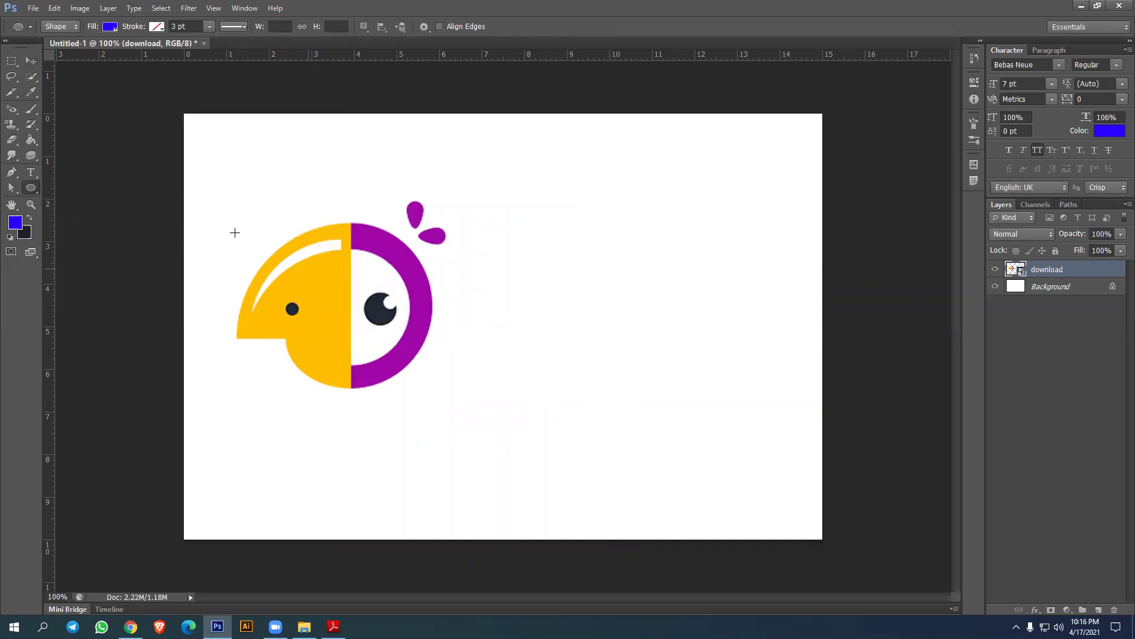
click(109, 30)
click(53, 47)
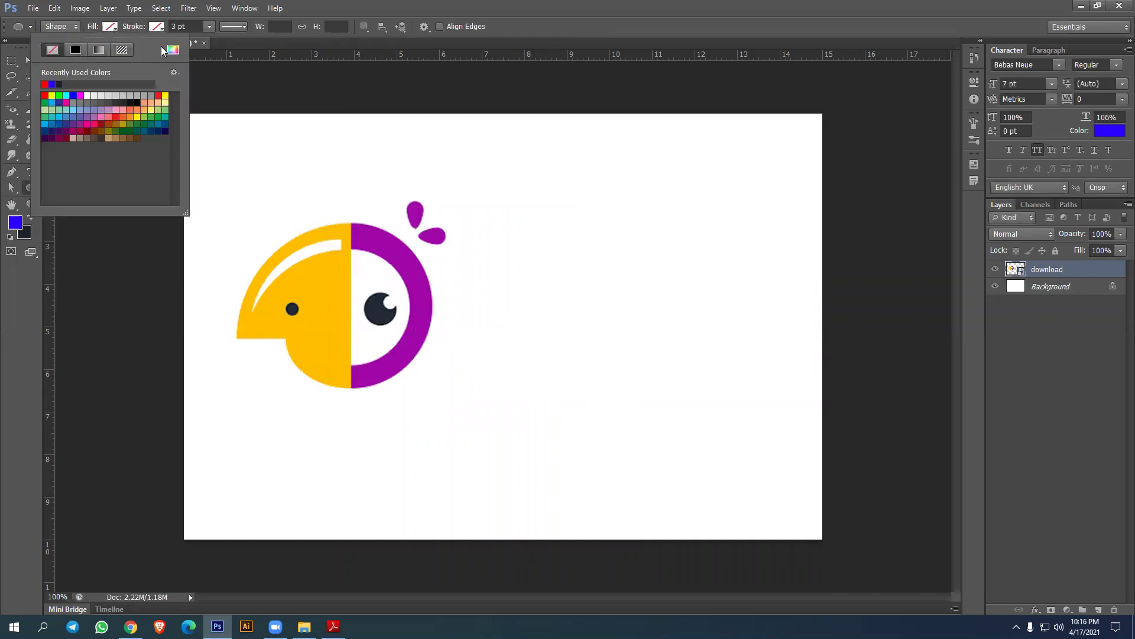
click(157, 26)
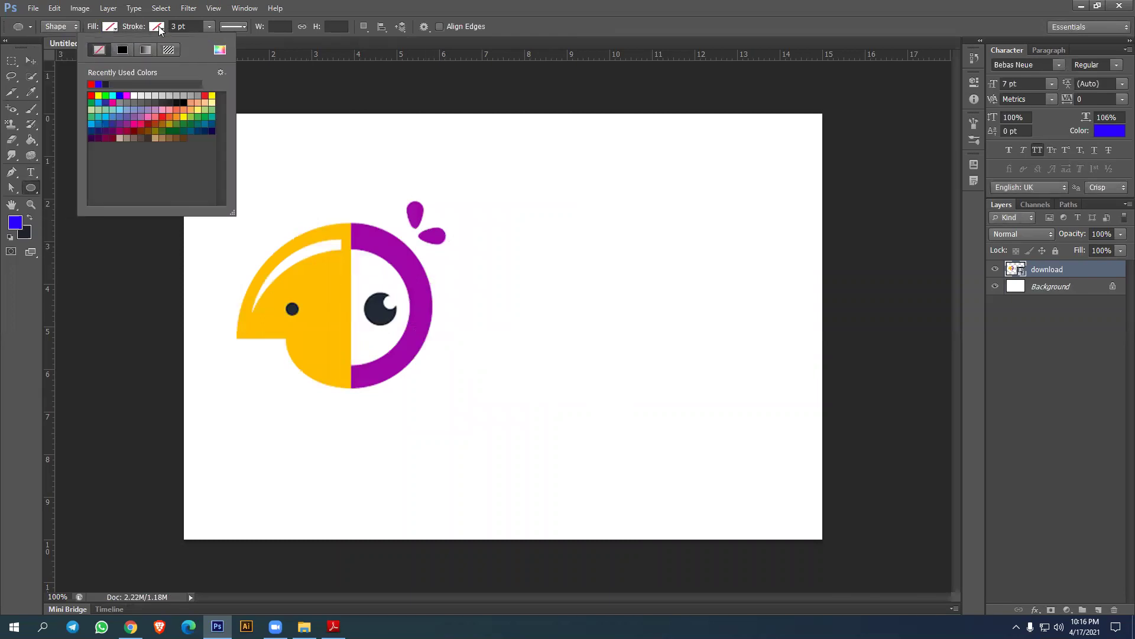
click(92, 96)
click(30, 188)
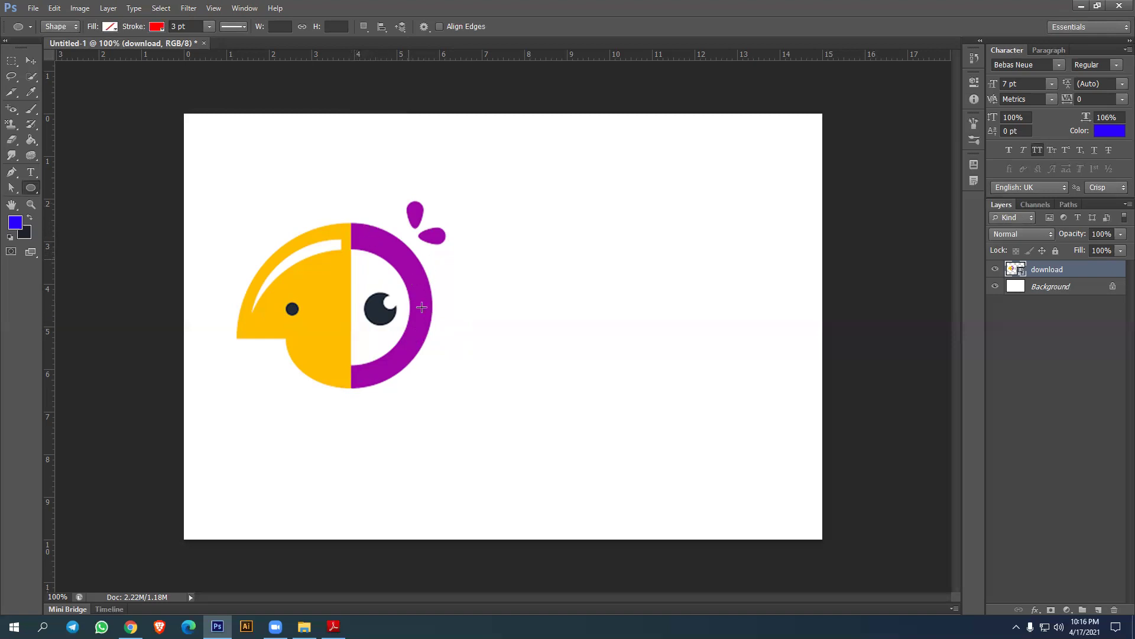
Draw a circle about 269 × 269 px over the bird's round head and set its stroke width to 38 pt.
drag(345, 305, 430, 444)
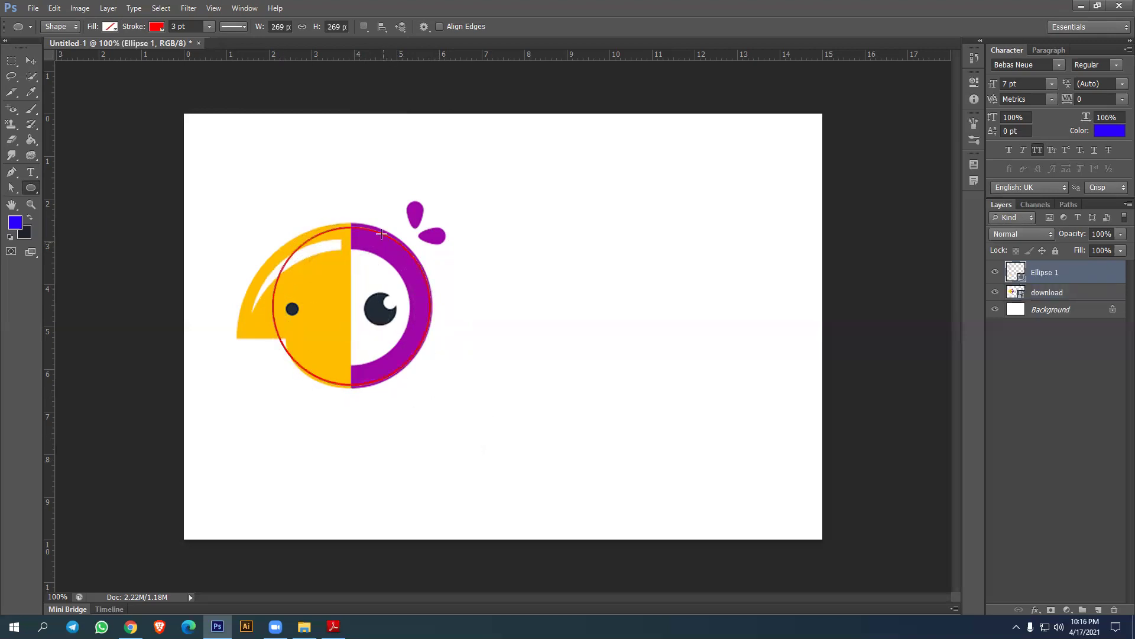
click(209, 26)
drag(220, 43, 237, 42)
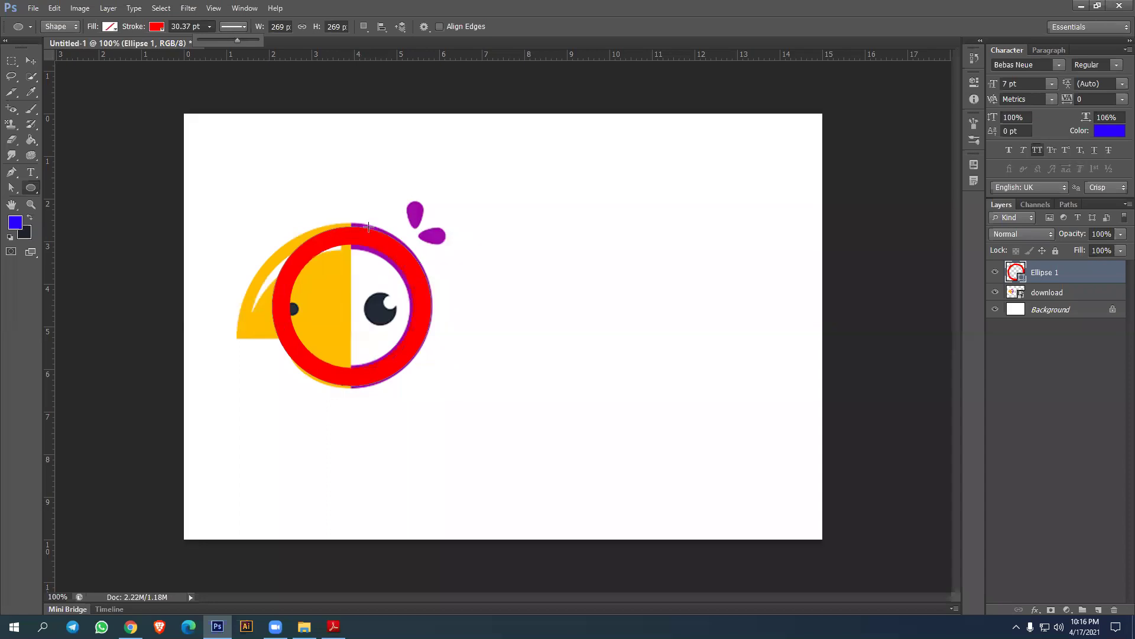
drag(236, 41, 243, 41)
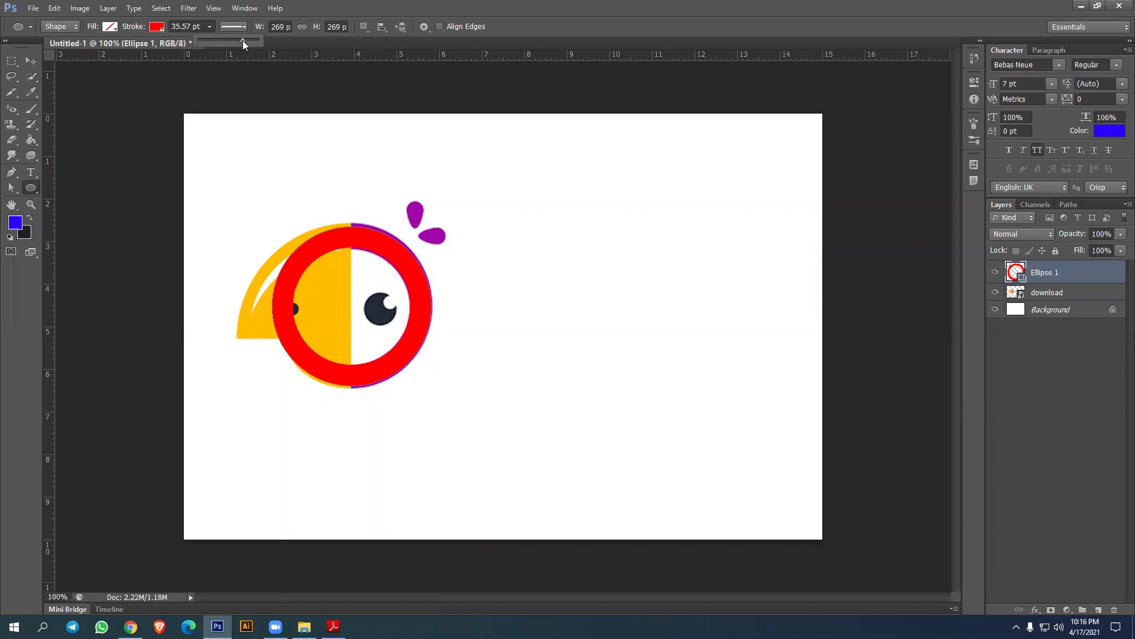
click(197, 26)
drag(196, 26, 165, 28)
text(38)
key(Return)
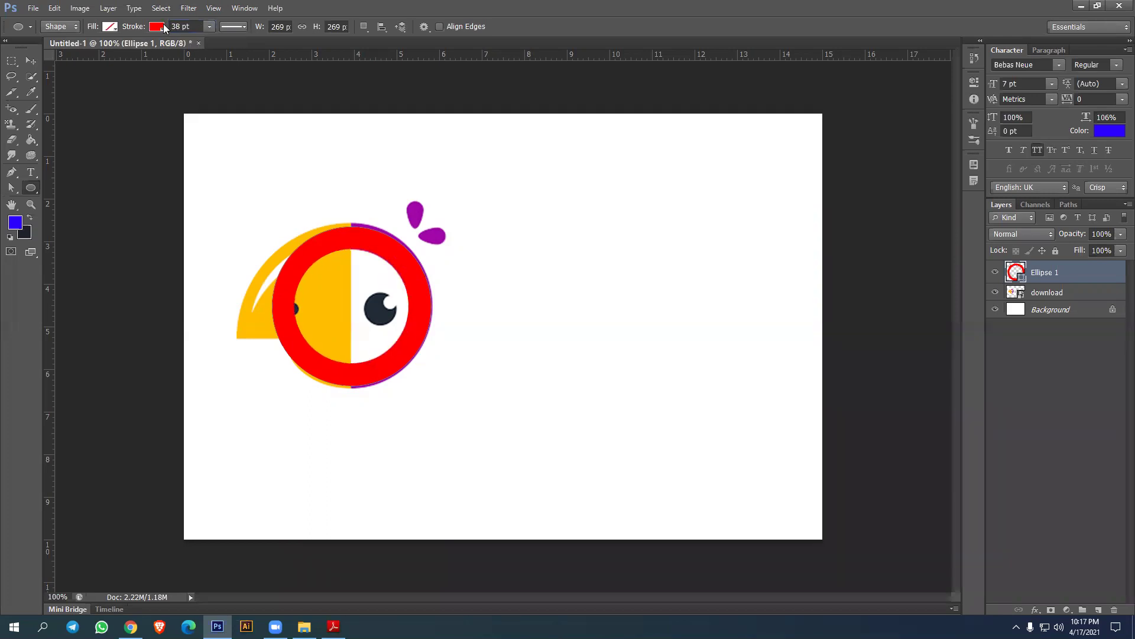
Move the red ring off the logo into the blank area beside it, adjusting its position with the Path Selection tool.
click(31, 60)
mouse_move(415, 260)
mouse_down()
mouse_move(452, 286)
mouse_move(413, 276)
mouse_up()
drag(409, 272, 410, 267)
drag(405, 325, 639, 294)
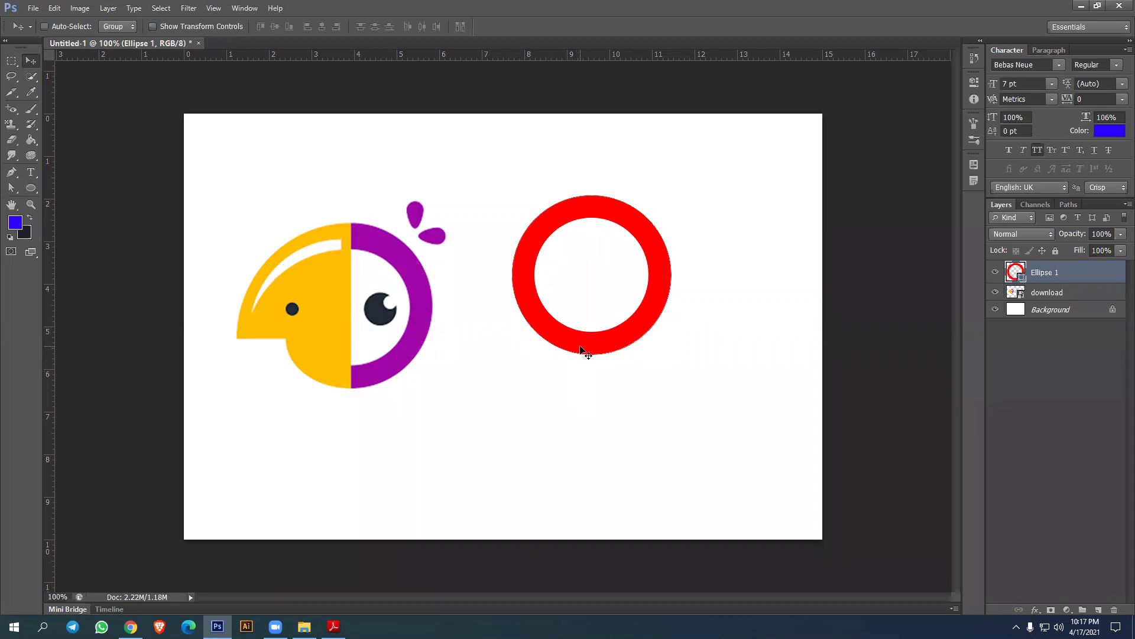
click(10, 191)
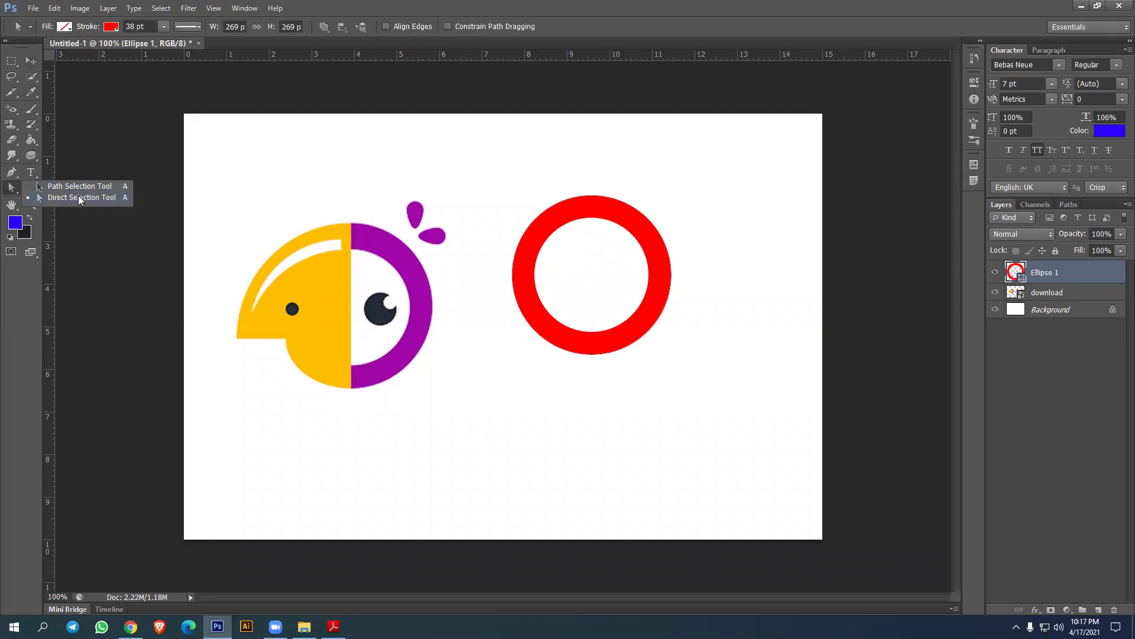
click(76, 185)
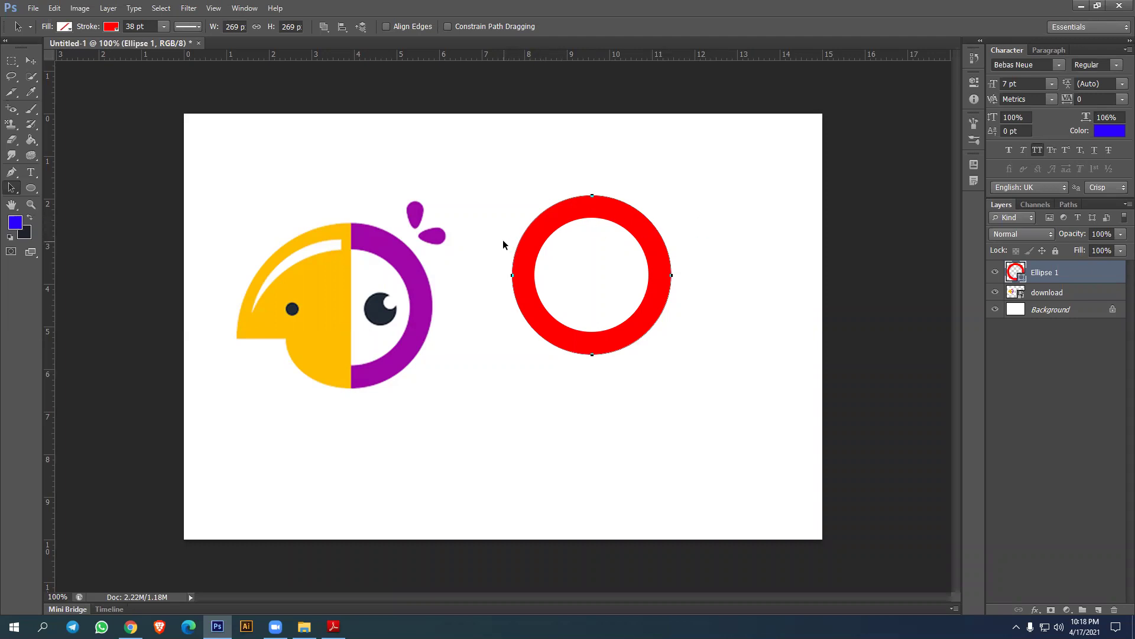
drag(636, 264, 660, 257)
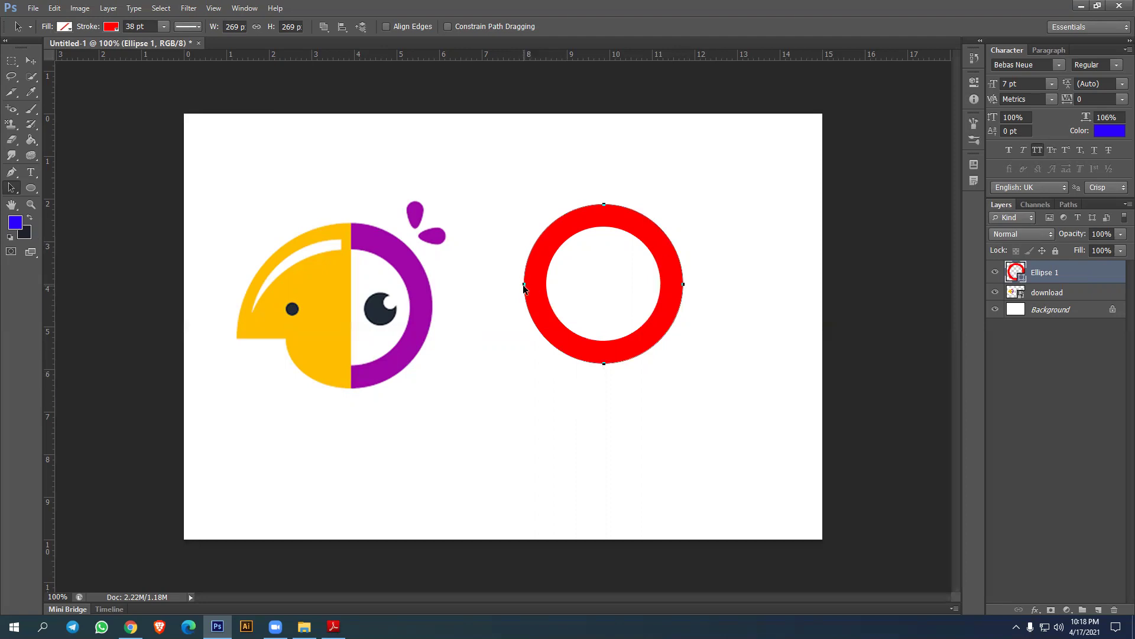
Delete the ring's left anchor point to leave a right half ring, and move it to the canvas's upper-right area.
drag(11, 188, 60, 202)
drag(505, 262, 534, 309)
key(Delete)
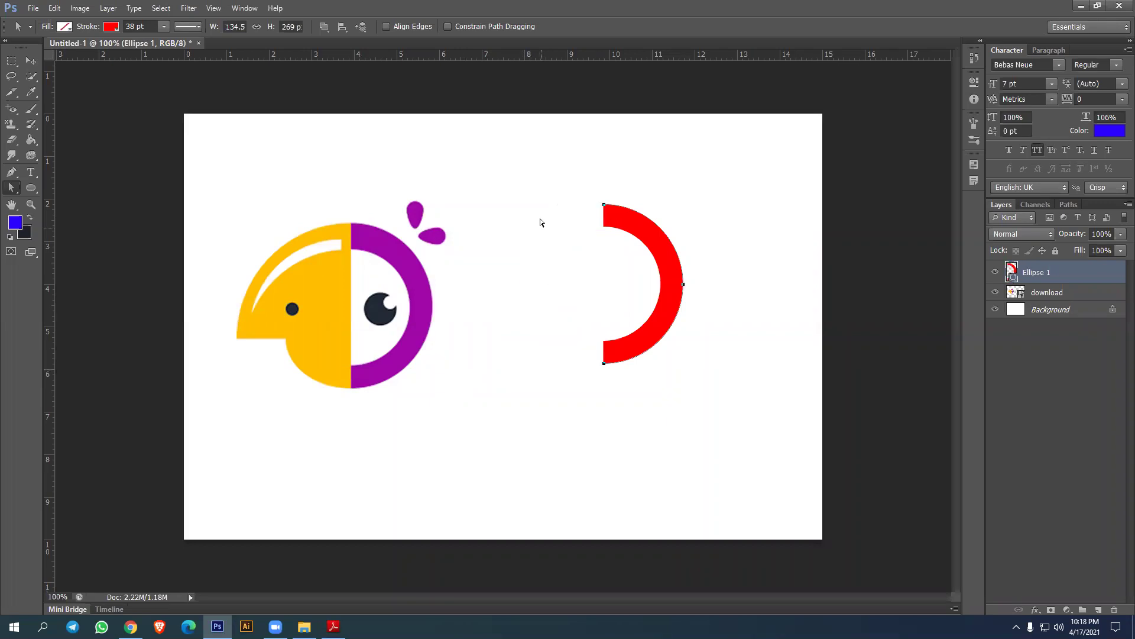
click(31, 60)
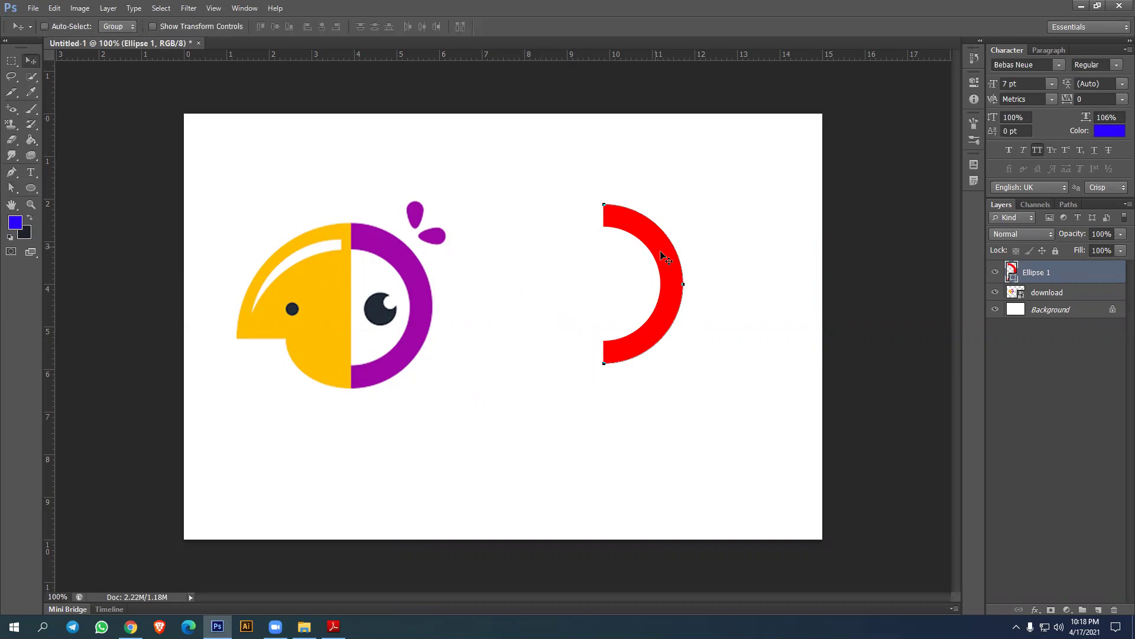
drag(654, 247, 756, 198)
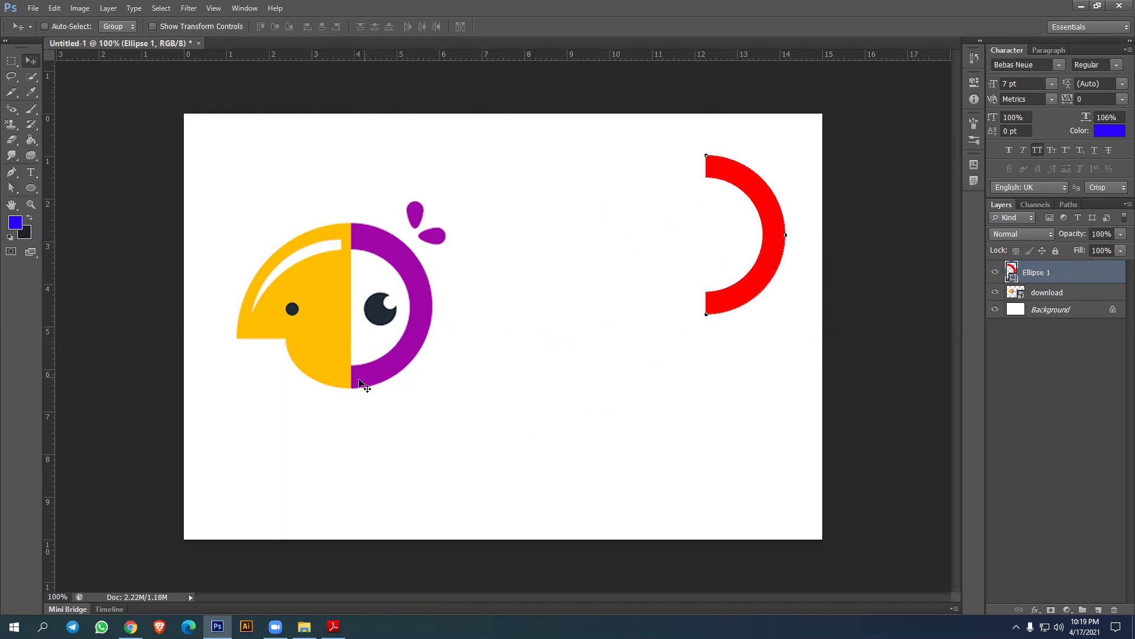
Start a Pen tool shape above the download layer, tracing the beak's straight vertical edge and its curved upper edge.
click(1044, 306)
click(1045, 294)
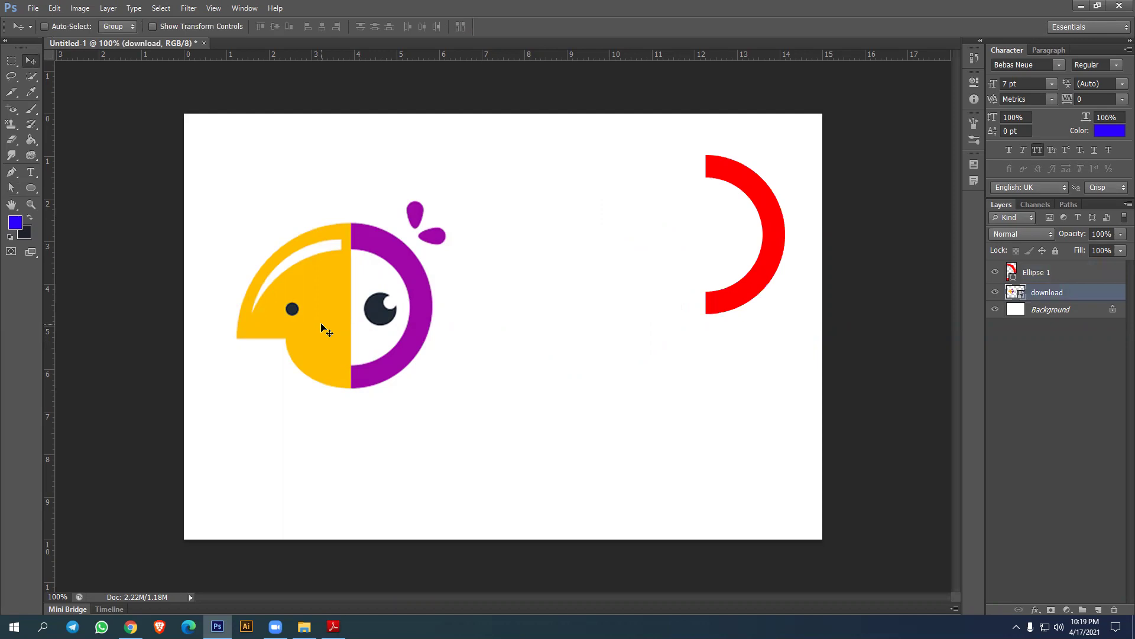
click(11, 172)
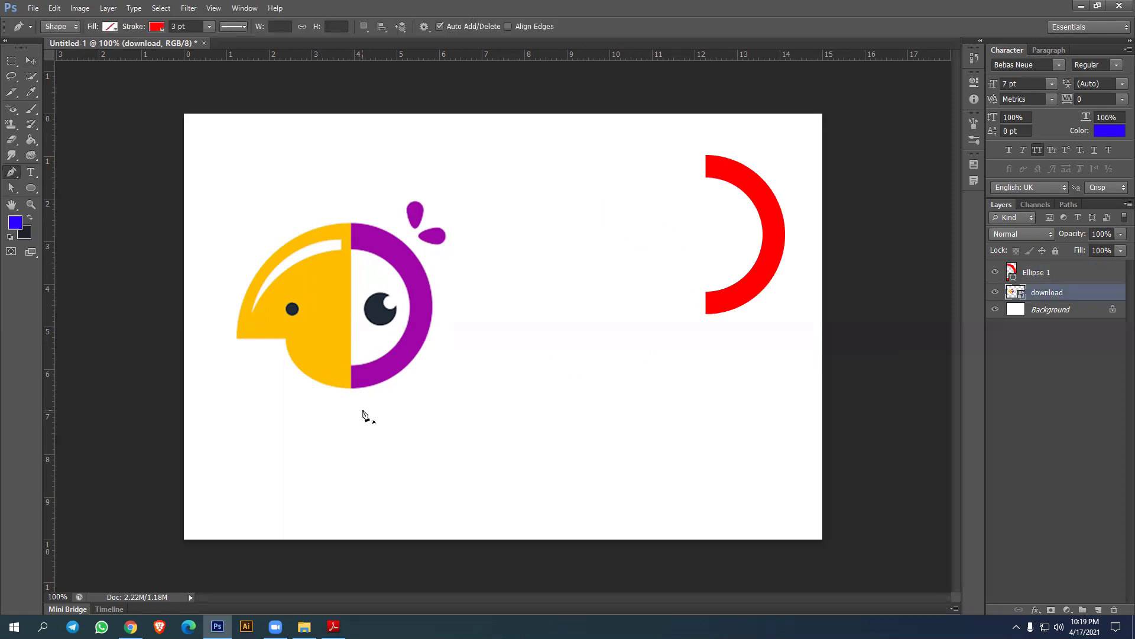
click(351, 389)
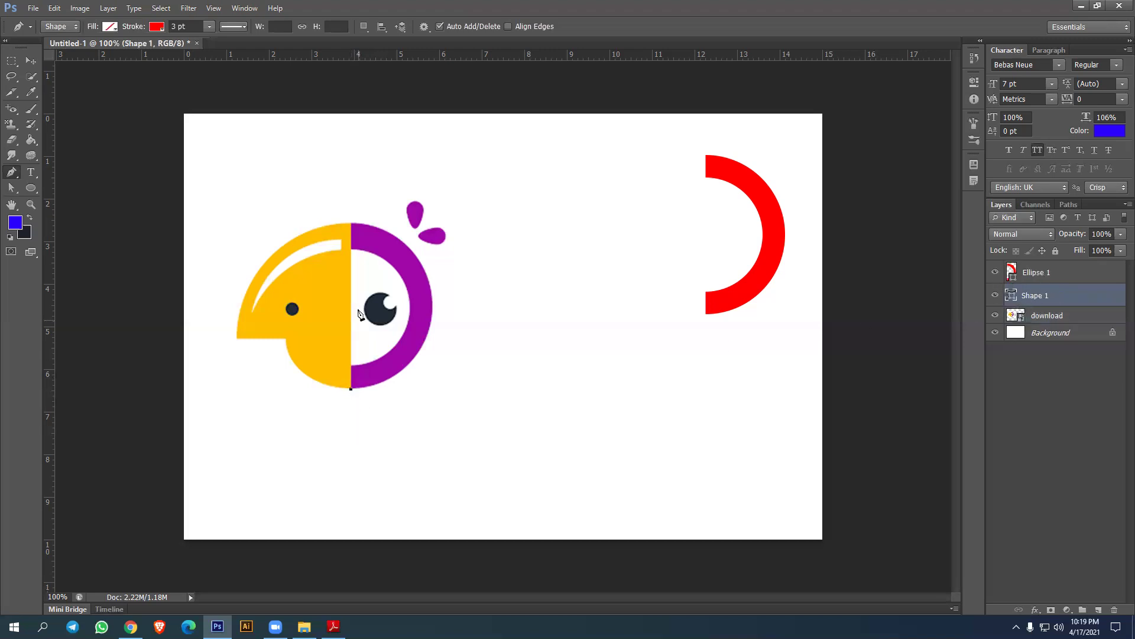
click(351, 223)
drag(237, 338, 224, 460)
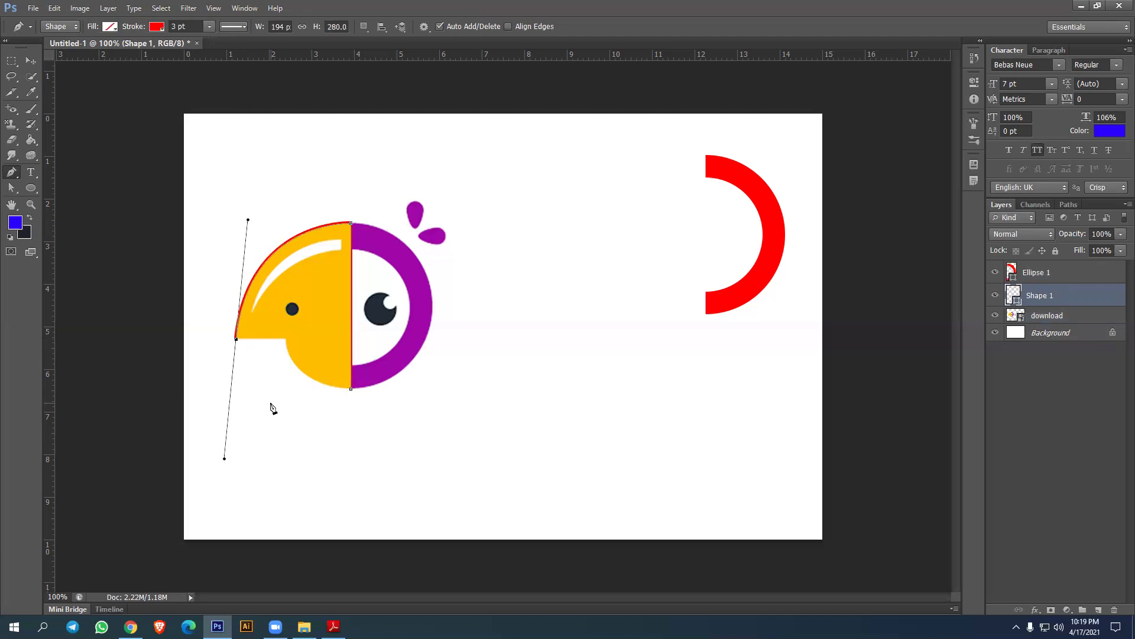
Close the beak outline along its flat bottom edge and lower curve, and move it against the red half ring.
click(236, 340)
drag(224, 460, 233, 444)
drag(259, 338, 248, 418)
click(236, 340)
click(285, 339)
drag(351, 389, 412, 393)
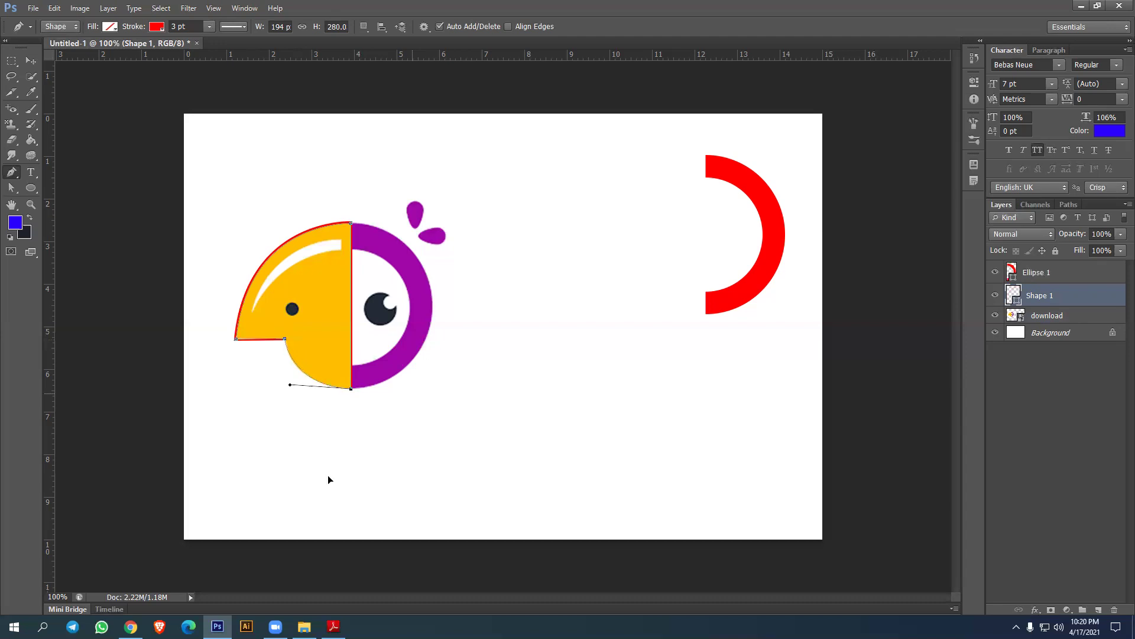
key(Return)
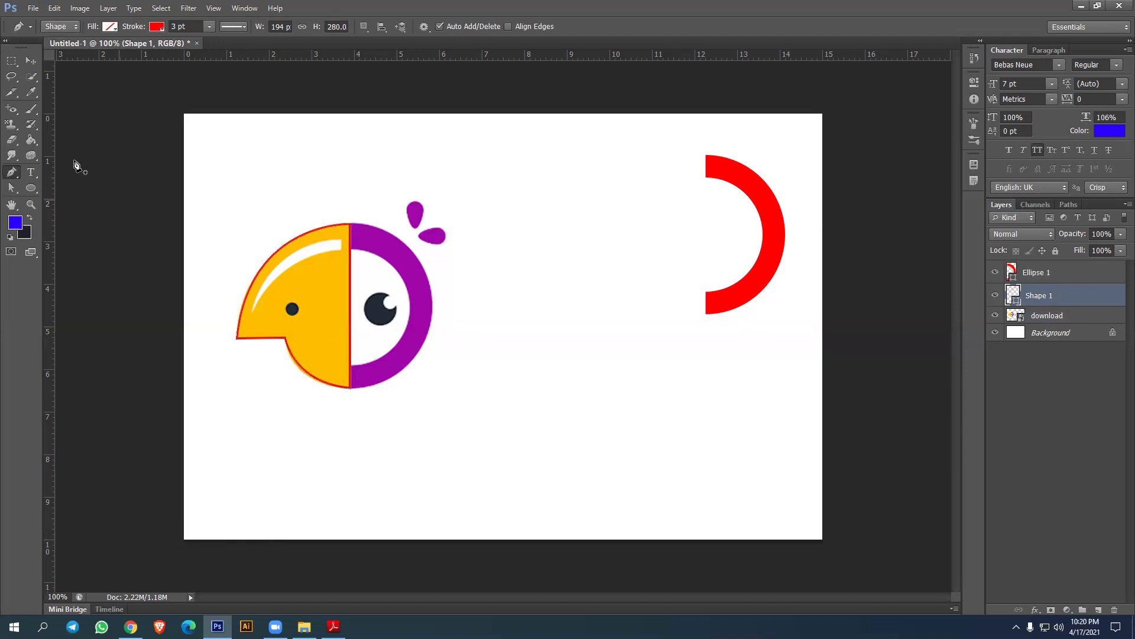
click(30, 61)
drag(324, 298, 683, 229)
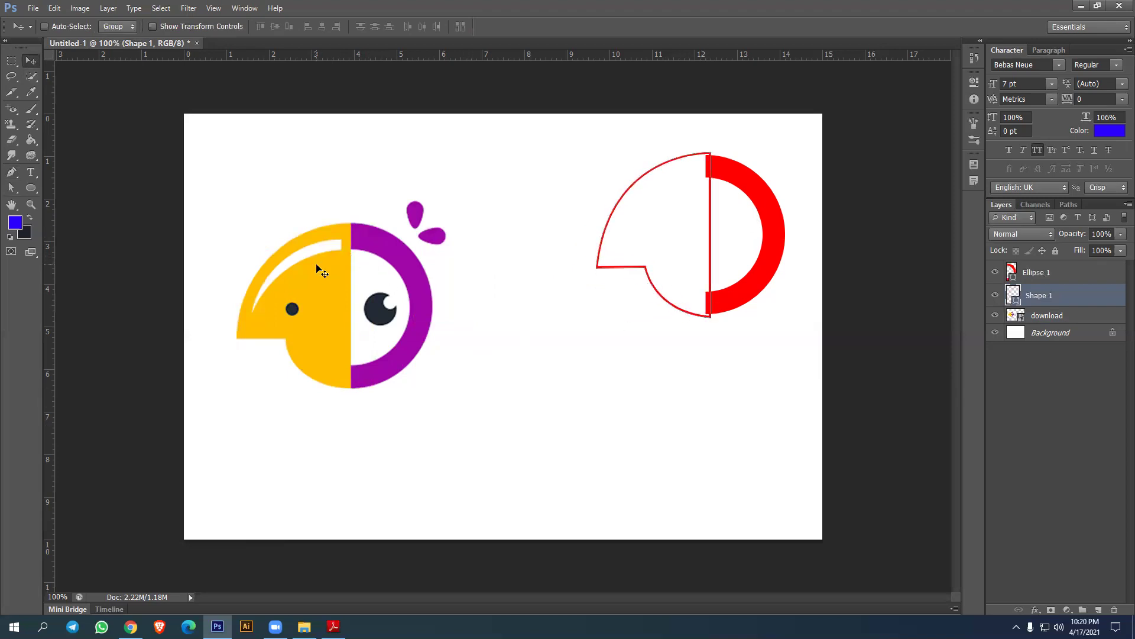
Trace the white highlight on the logo's beak as a Pen tool shape above the download layer and move it beside the beak outline.
click(1058, 319)
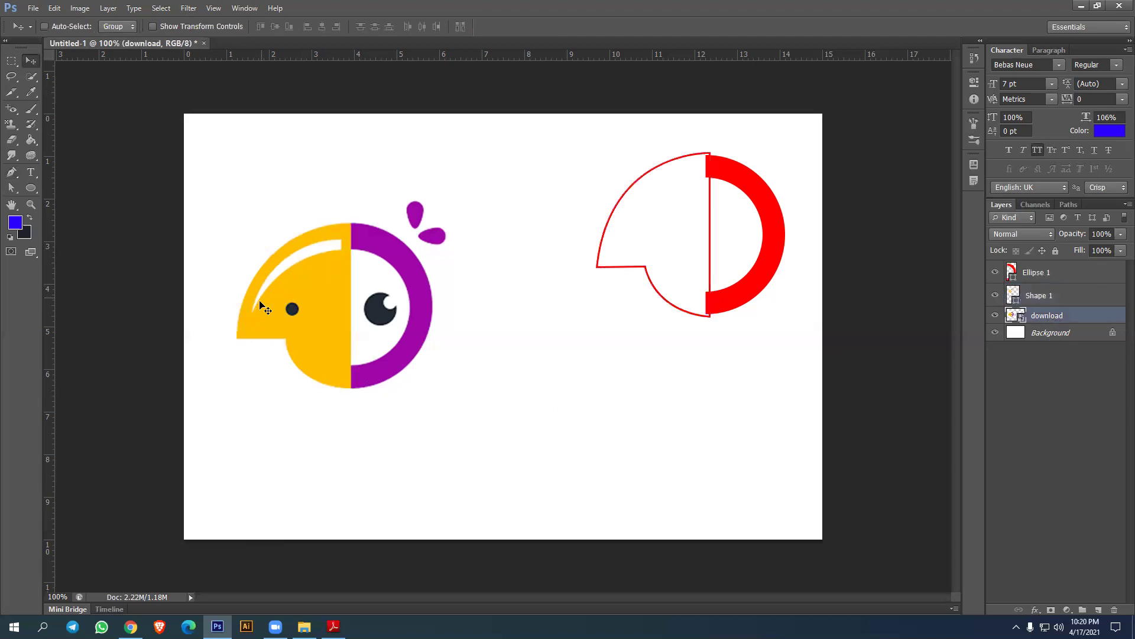
click(11, 172)
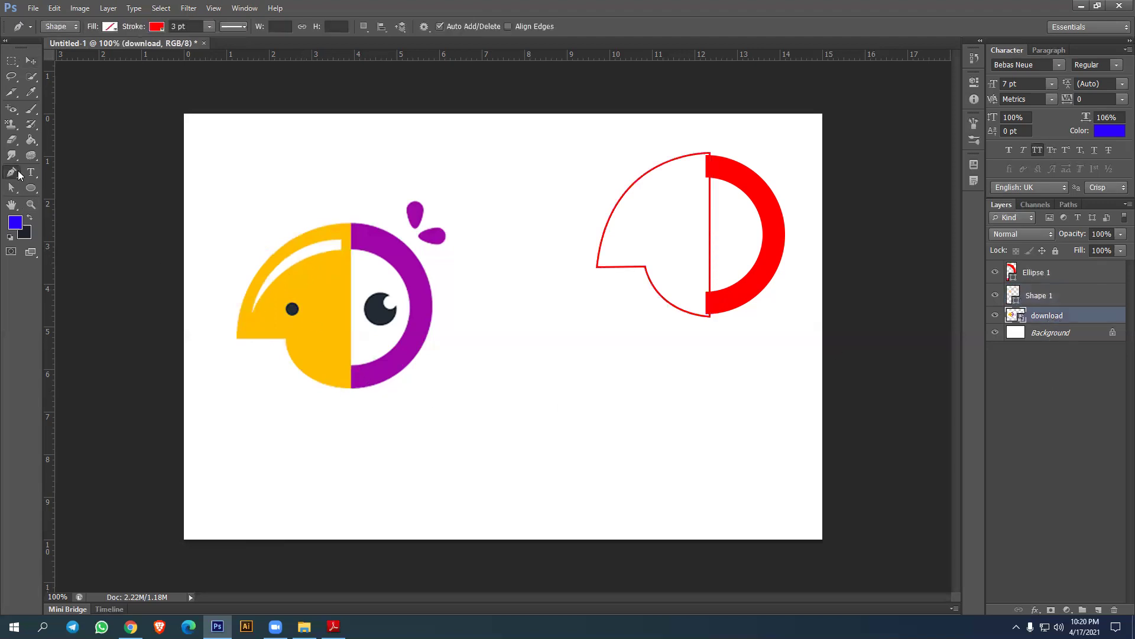
click(252, 312)
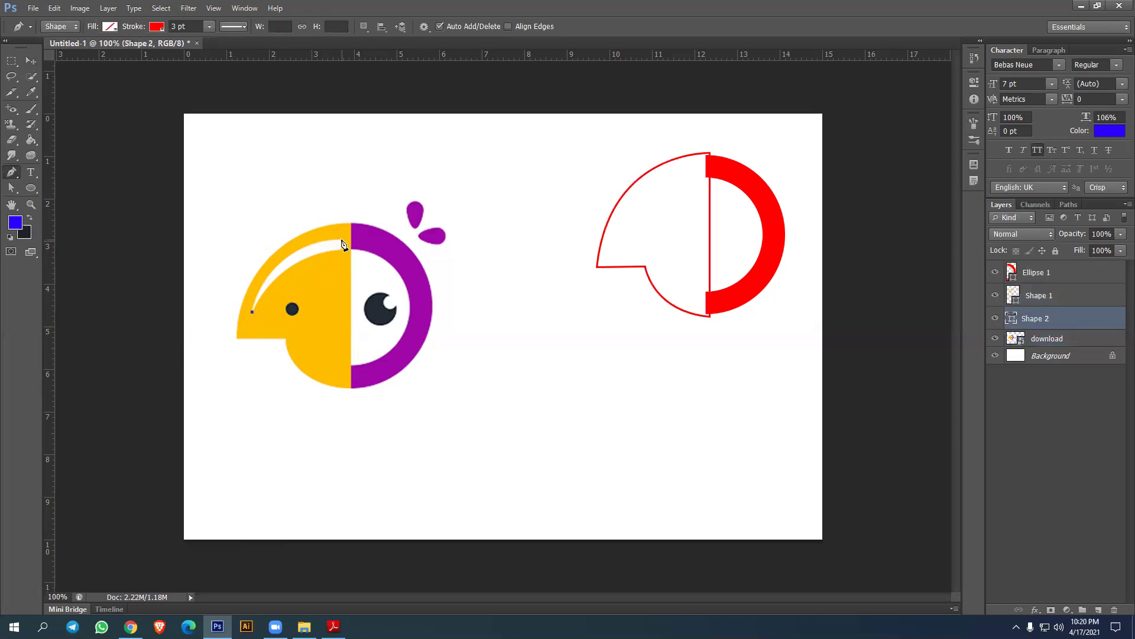
drag(356, 240, 419, 237)
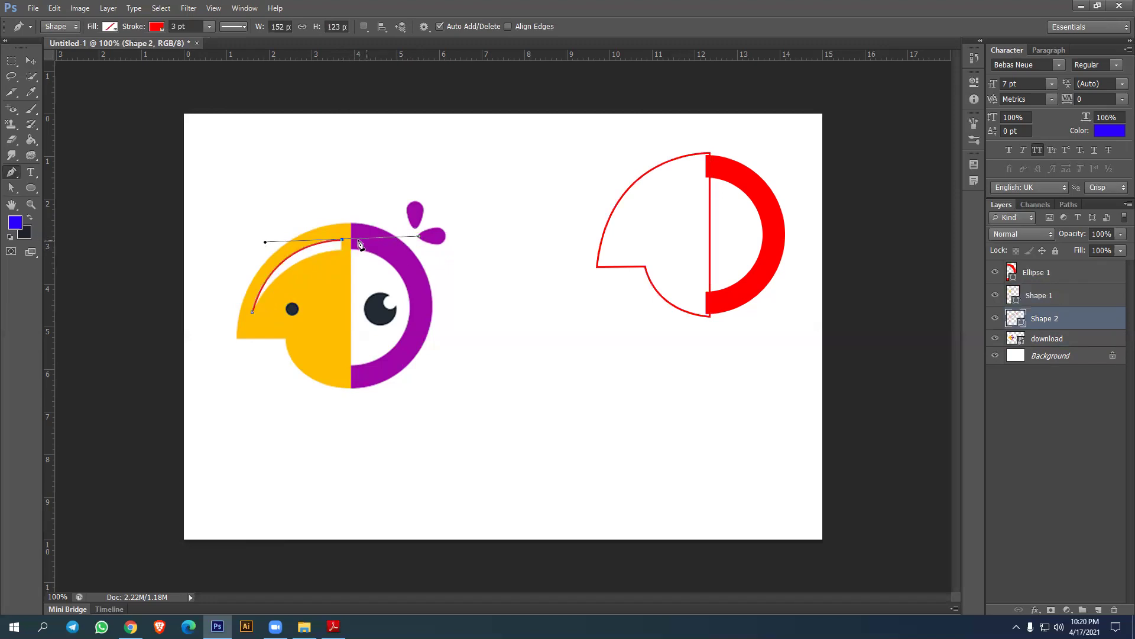
click(342, 250)
drag(232, 337, 215, 378)
key(Return)
click(31, 66)
drag(332, 254, 641, 159)
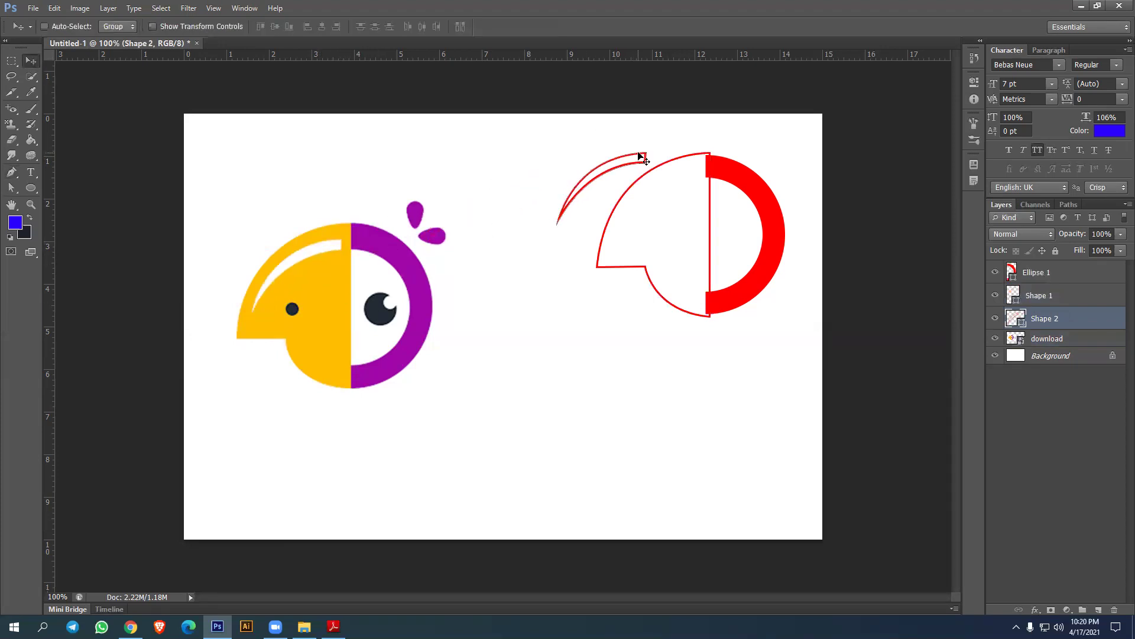
Draw a small circle over the logo's nostril above the download layer and move it below the beak outline.
click(982, 339)
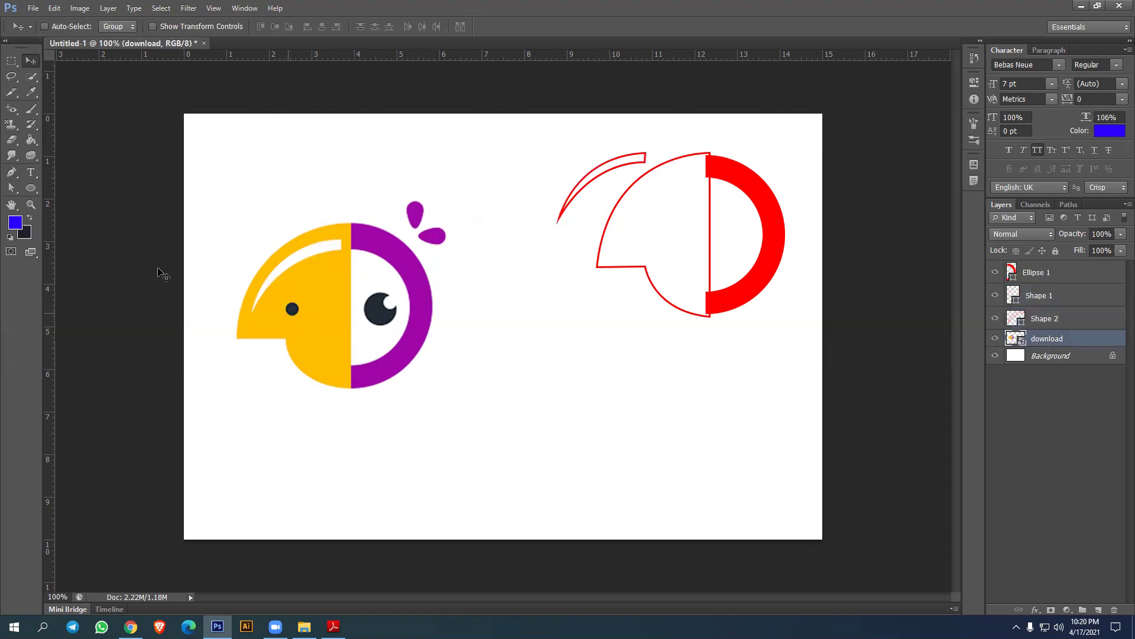
click(28, 192)
click(68, 210)
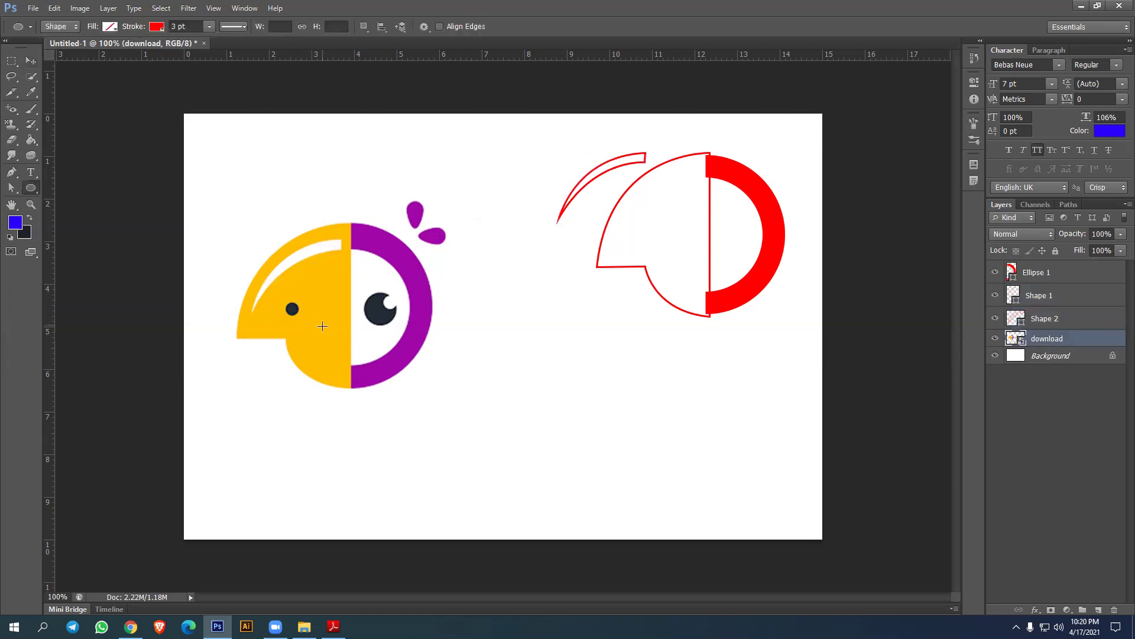
drag(286, 303, 313, 321)
key(v)
drag(520, 335, 609, 343)
Draw a circle over the logo's dark pupil above the download layer and move it below the half ring.
click(1046, 362)
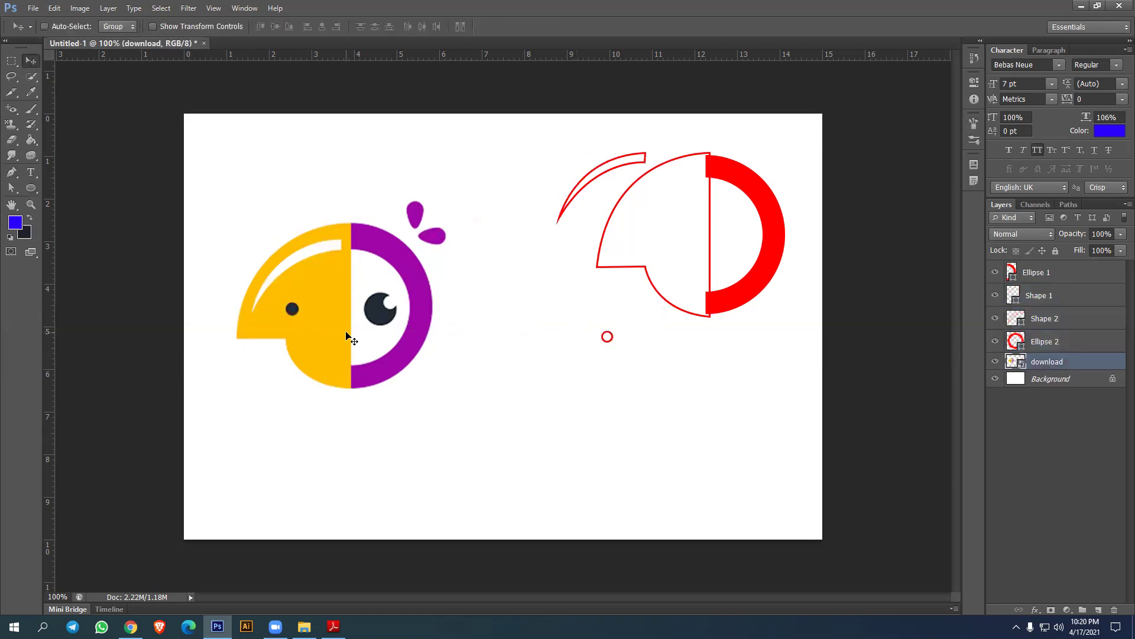
click(35, 188)
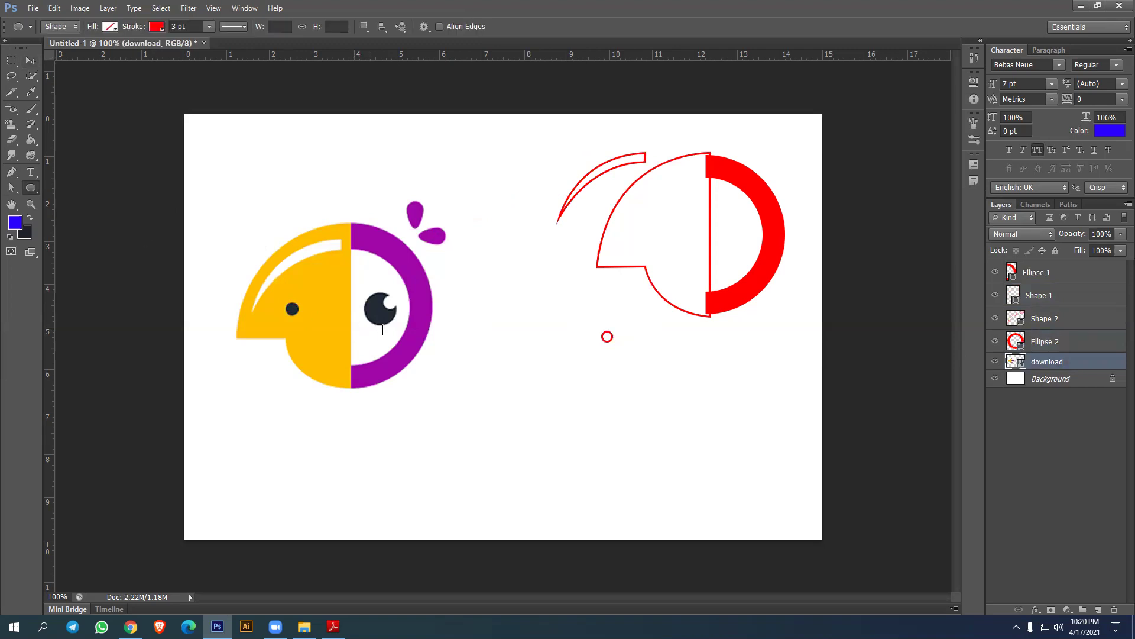
drag(372, 299, 698, 399)
click(30, 60)
Draw a small circle over the white glint in the logo's eye above the download layer and move it below the nostril circle.
click(1040, 385)
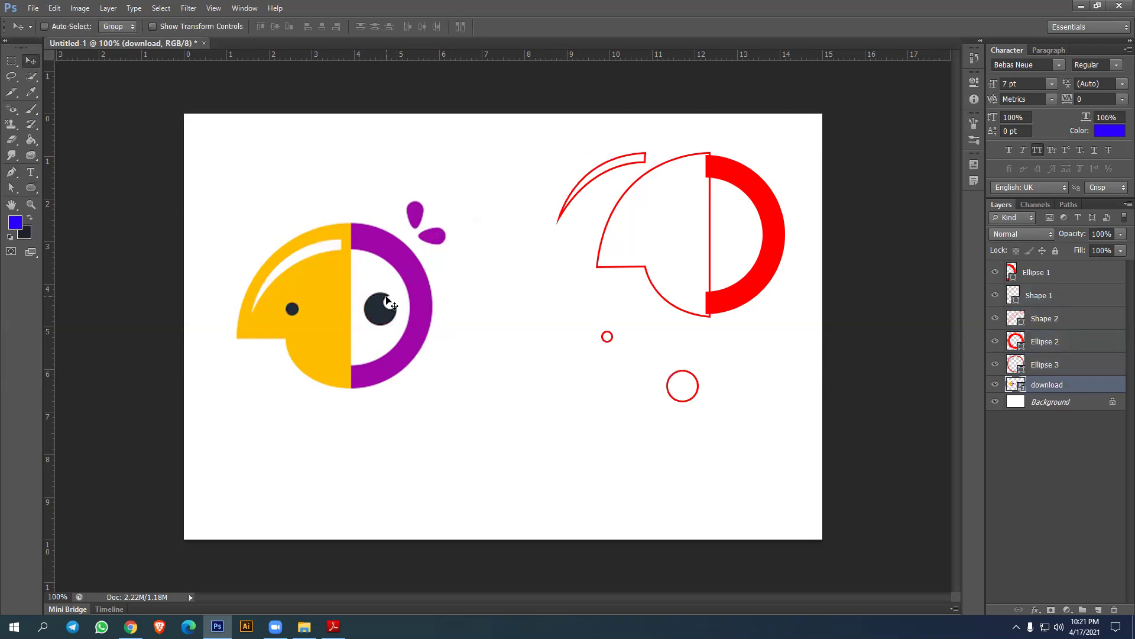
click(26, 189)
drag(388, 298, 614, 411)
click(31, 61)
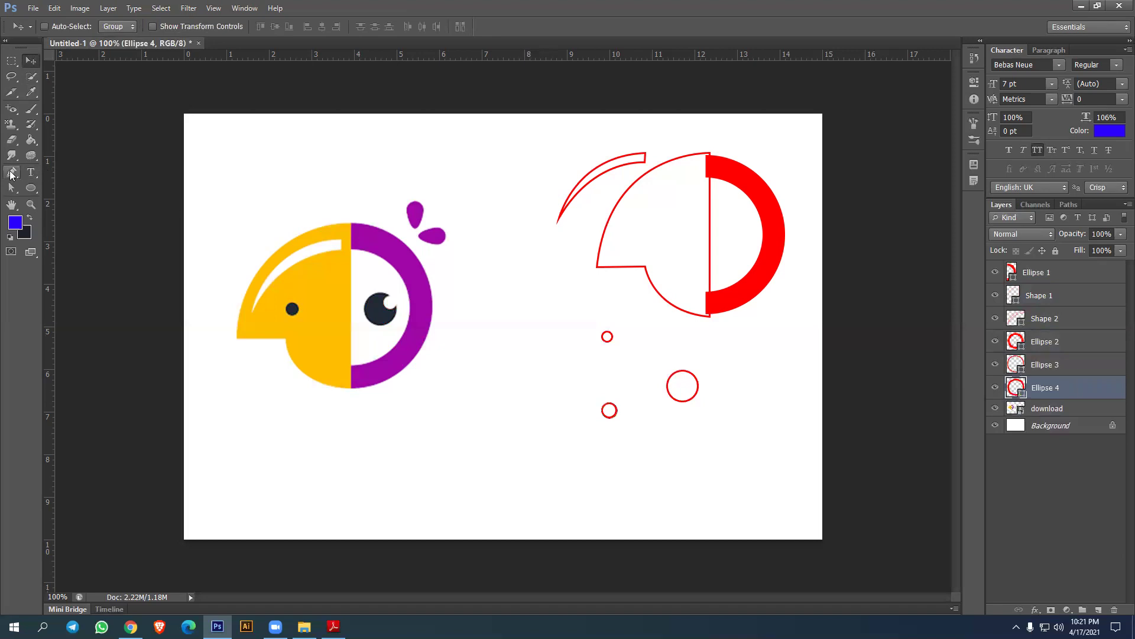
Trace the logo's upper purple head feather as a closed Pen tool shape with curved sides.
click(11, 172)
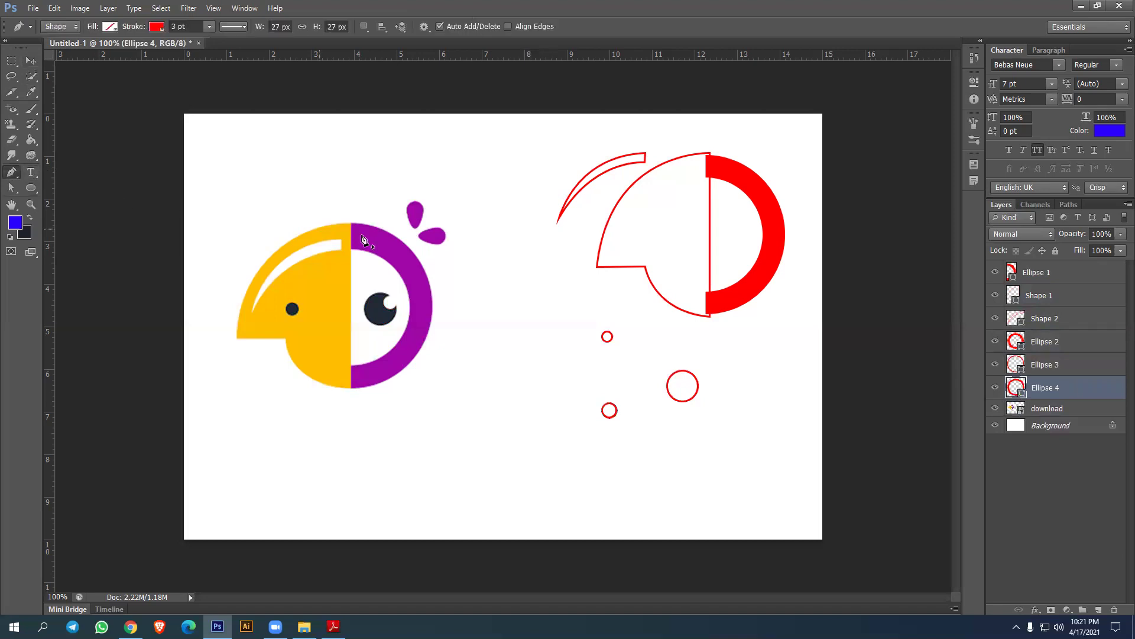
click(415, 230)
click(415, 201)
drag(431, 197, 434, 197)
alt+click(417, 202)
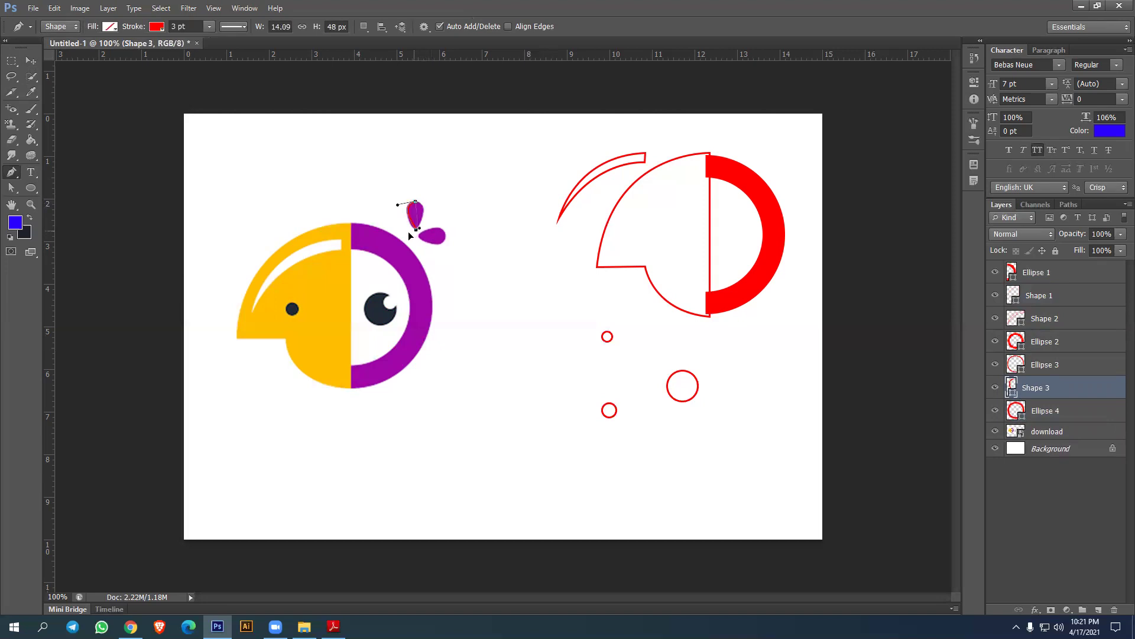
drag(400, 246, 396, 256)
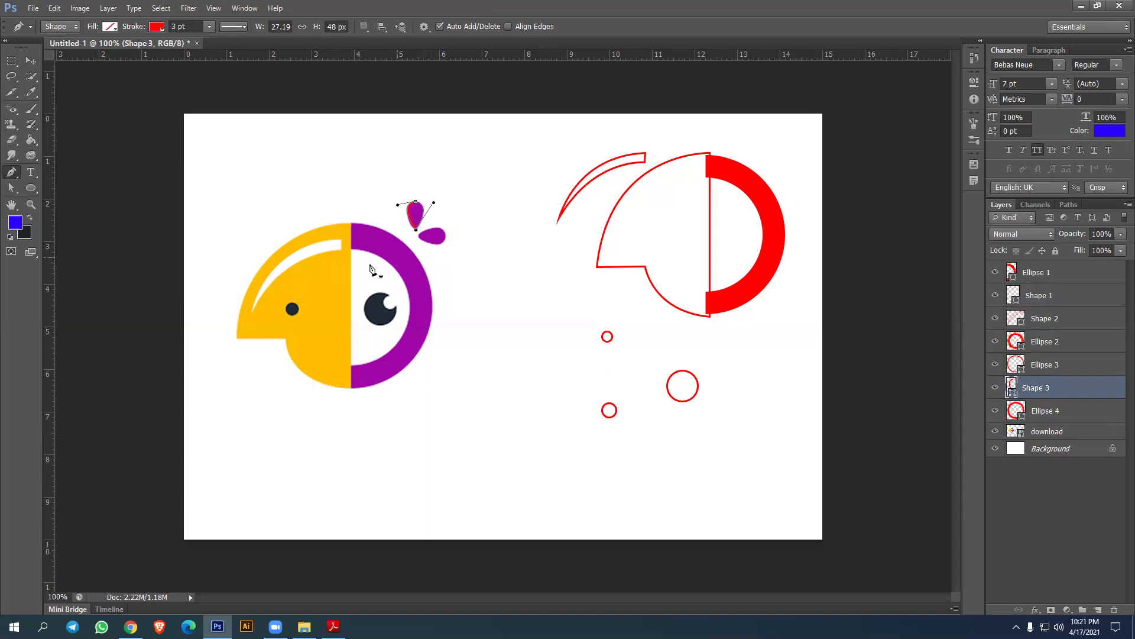
Move the red half ring from the outline group onto the purple ring of the bird logo.
click(32, 61)
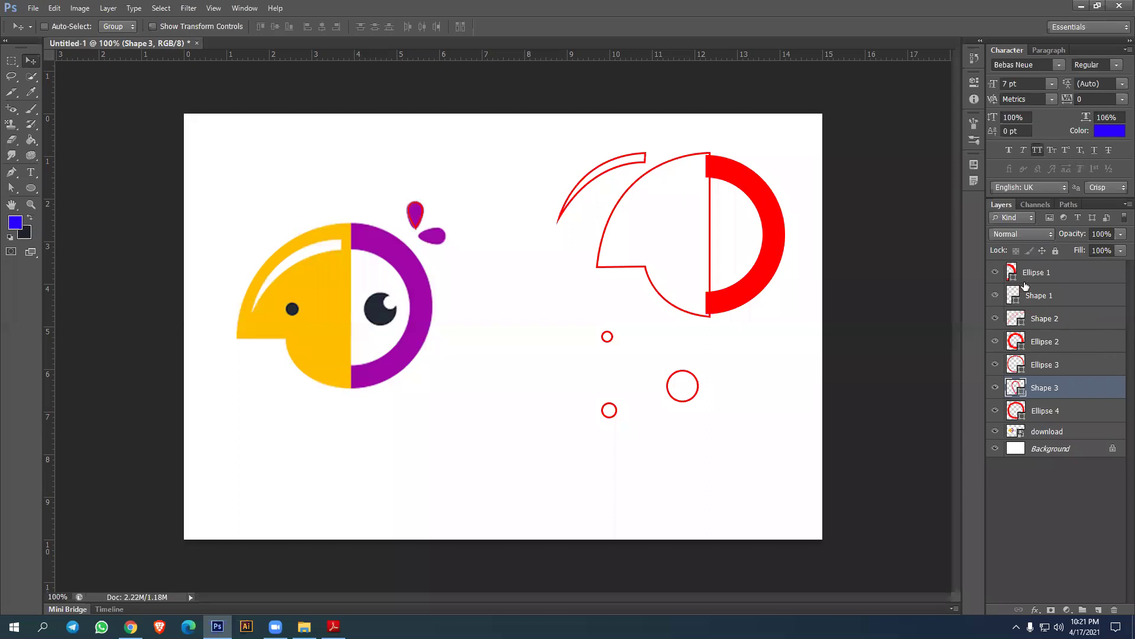
click(1041, 279)
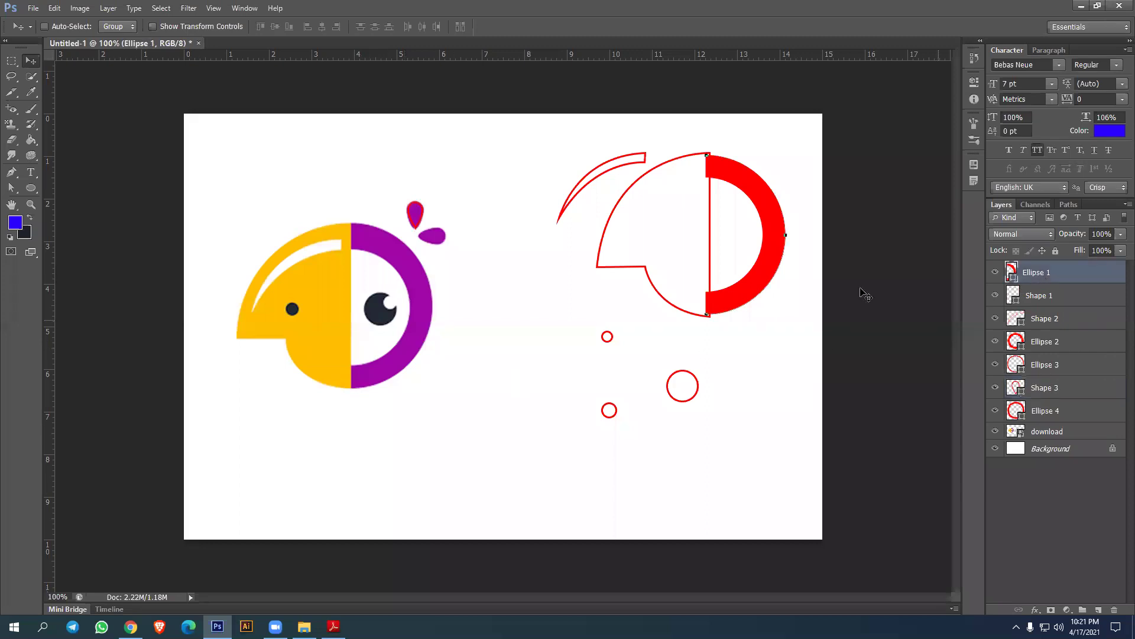
drag(775, 261, 410, 337)
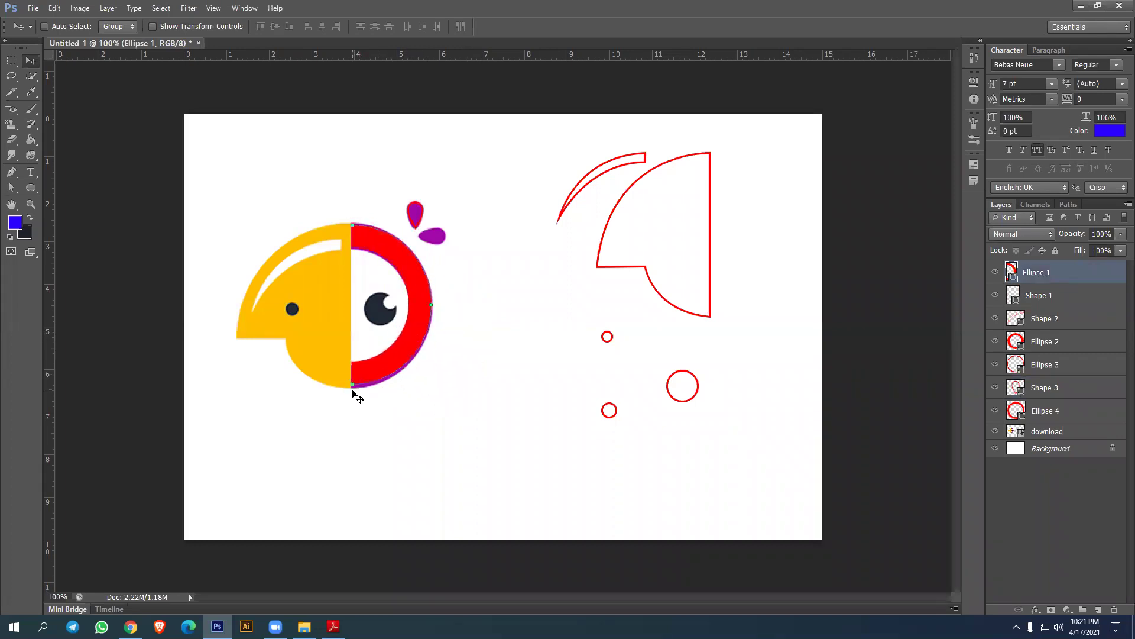
Set the half ring's stroke to the purple 9f07a9 sampled from the logo's side feather.
drag(32, 188, 59, 186)
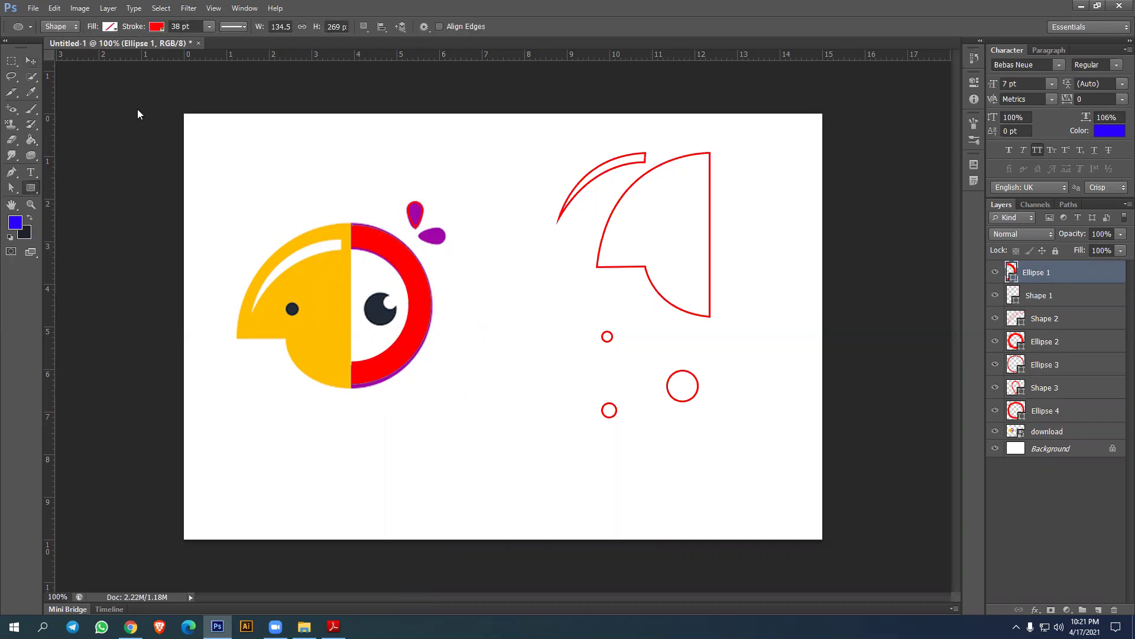
click(158, 27)
click(221, 51)
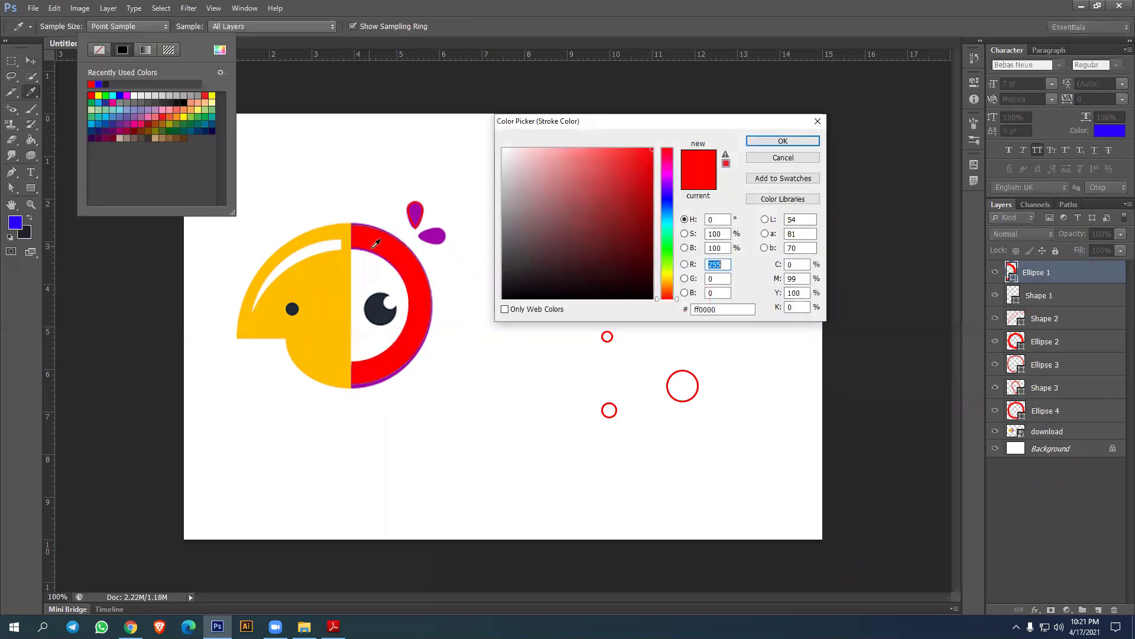
click(441, 230)
click(756, 147)
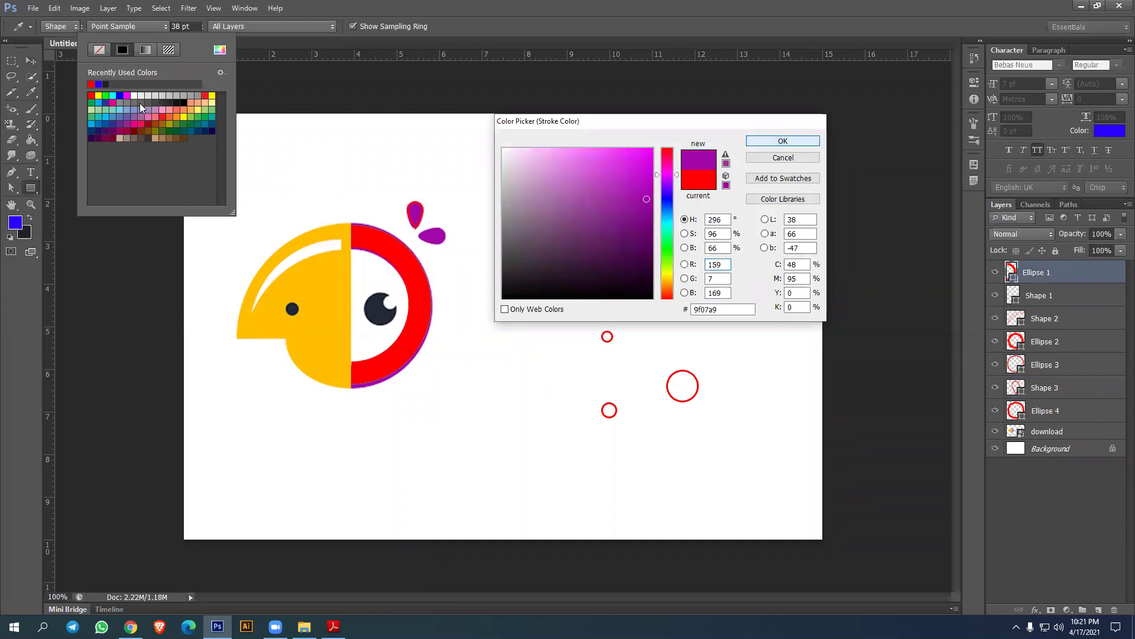
key(v)
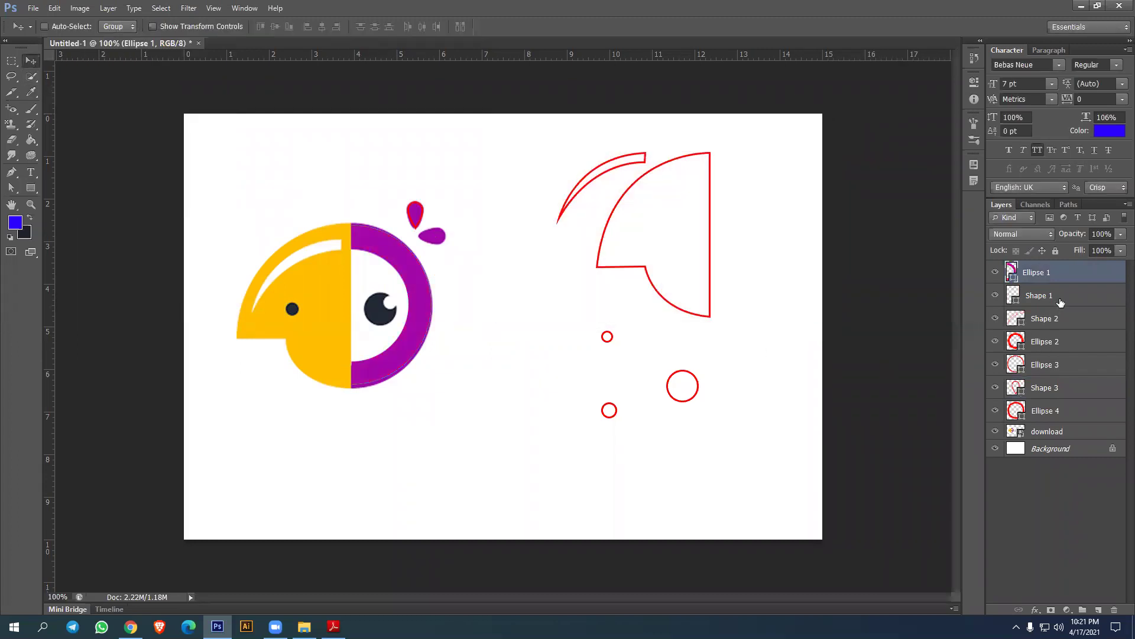
Reorder the beak outline's layer below Shape 3 and align the outline with the logo's yellow beak.
click(1059, 303)
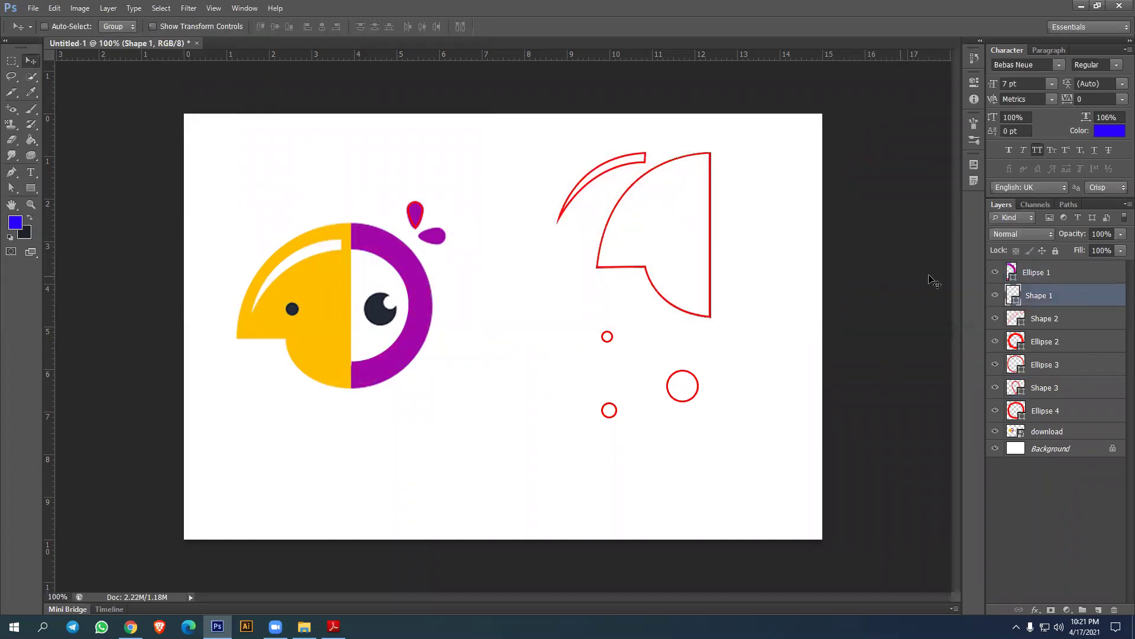
drag(1039, 302, 1036, 403)
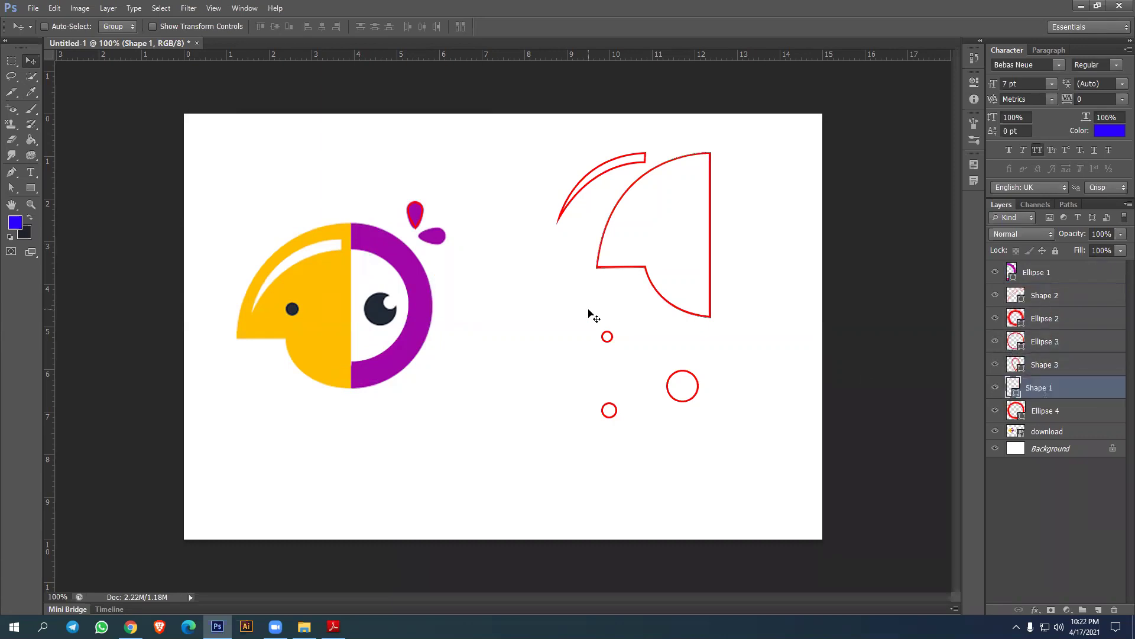
drag(705, 238, 346, 304)
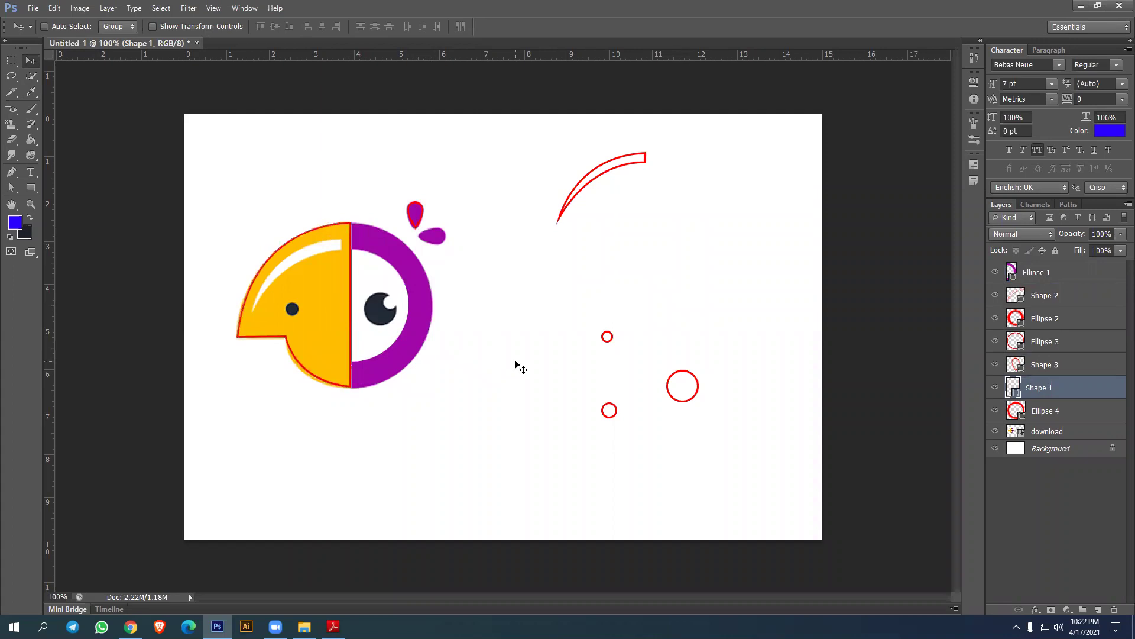
key(Right)
key(Right)
key(Right)
key(Right)
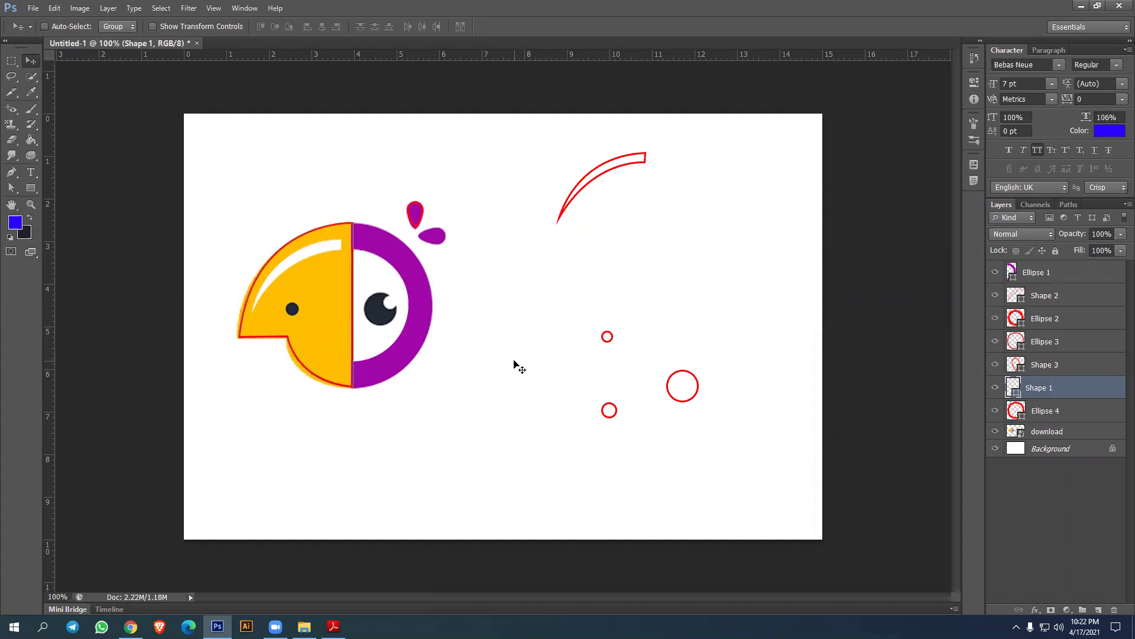
key(Left)
key(Left)
key(Left)
key(Left)
key(Left)
key(Left)
key(Left)
key(Left)
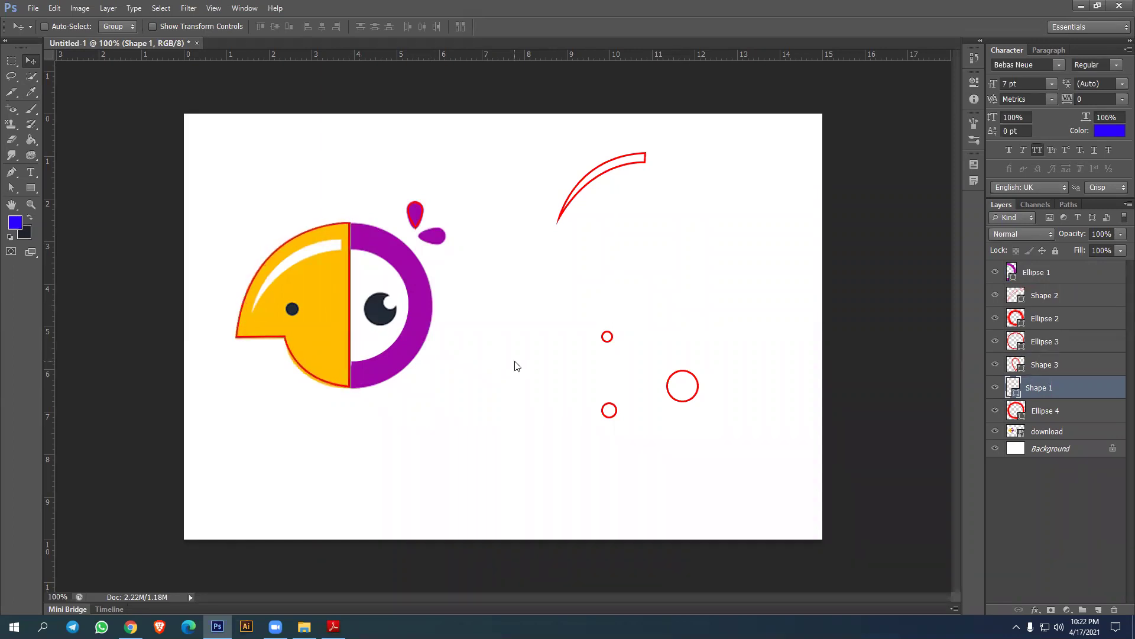
key(Right)
key(Right)
key(Right)
key(Right)
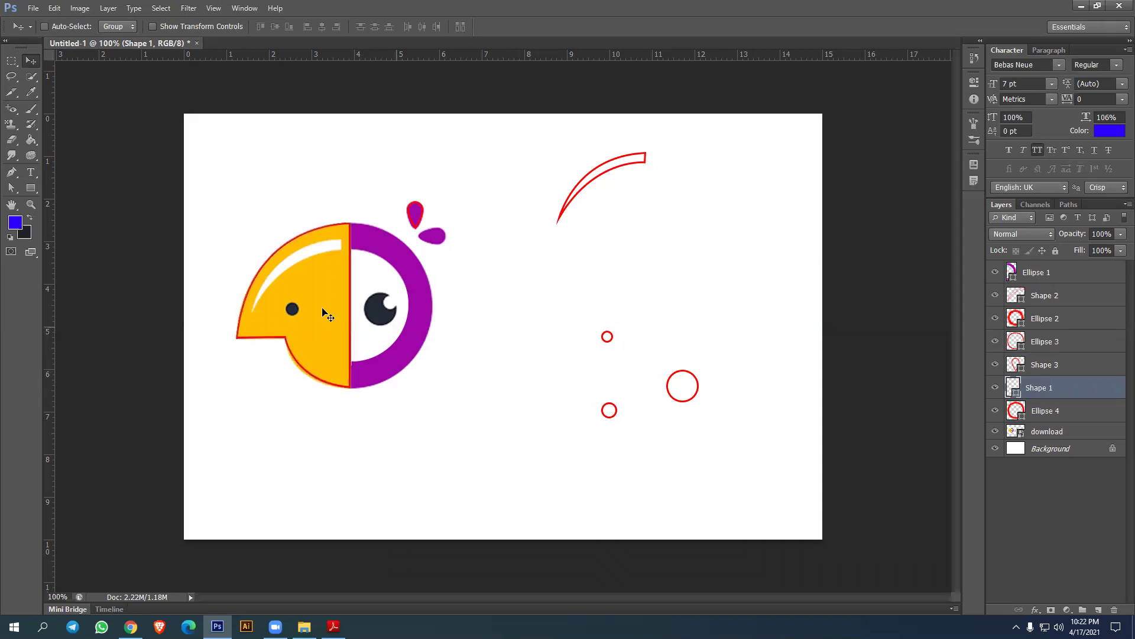
Fill the beak shape with the yellow sampled from the logo's beak and remove its stroke.
drag(38, 189, 69, 194)
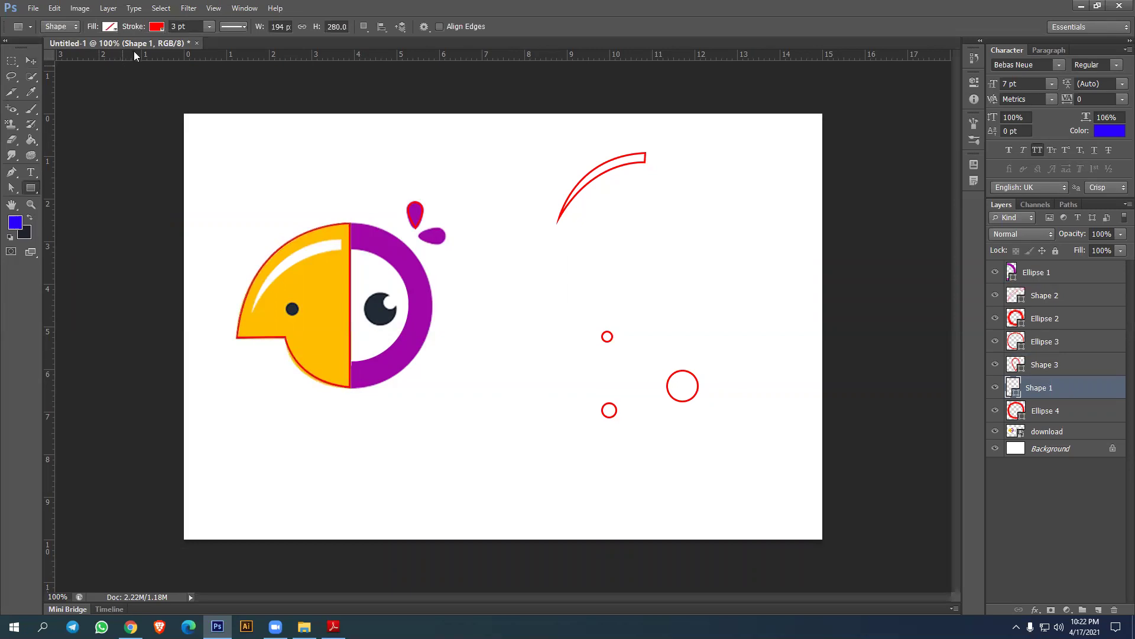
click(109, 29)
click(173, 50)
click(307, 284)
click(785, 143)
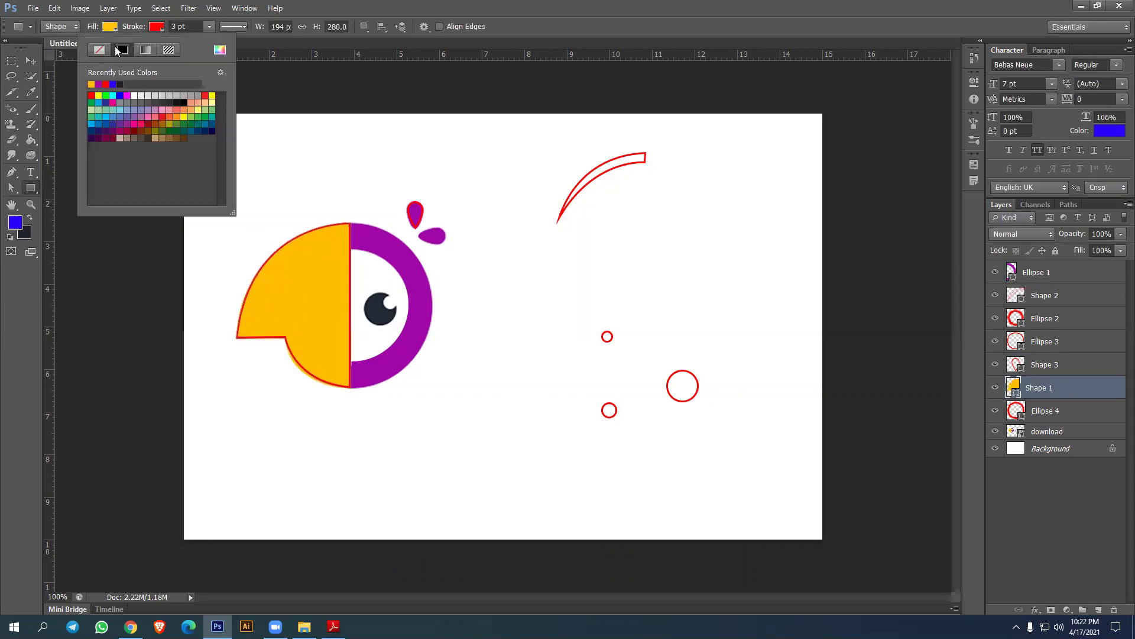
click(96, 52)
click(31, 61)
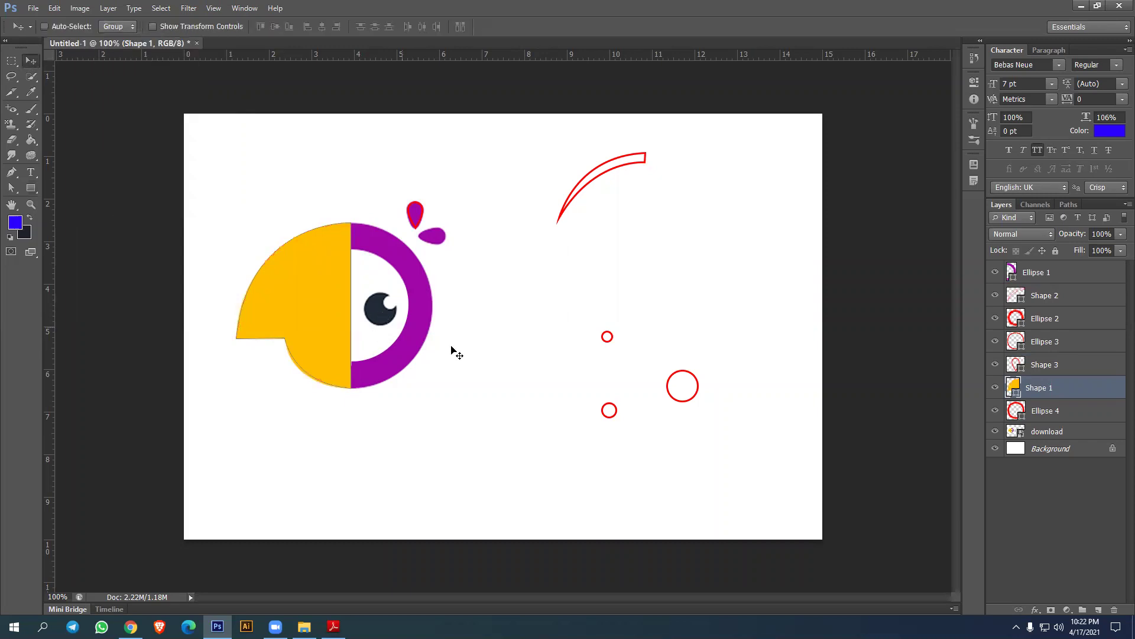
Give the curved highlight shape a white fill without a stroke and place it on the yellow beak.
click(1051, 299)
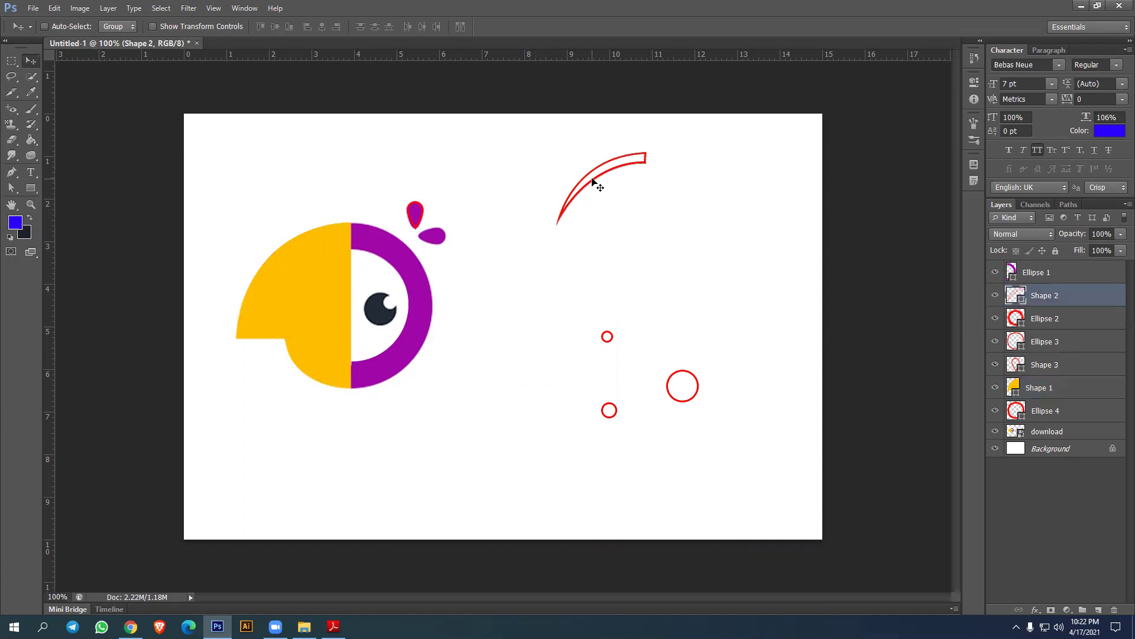
click(31, 188)
click(109, 27)
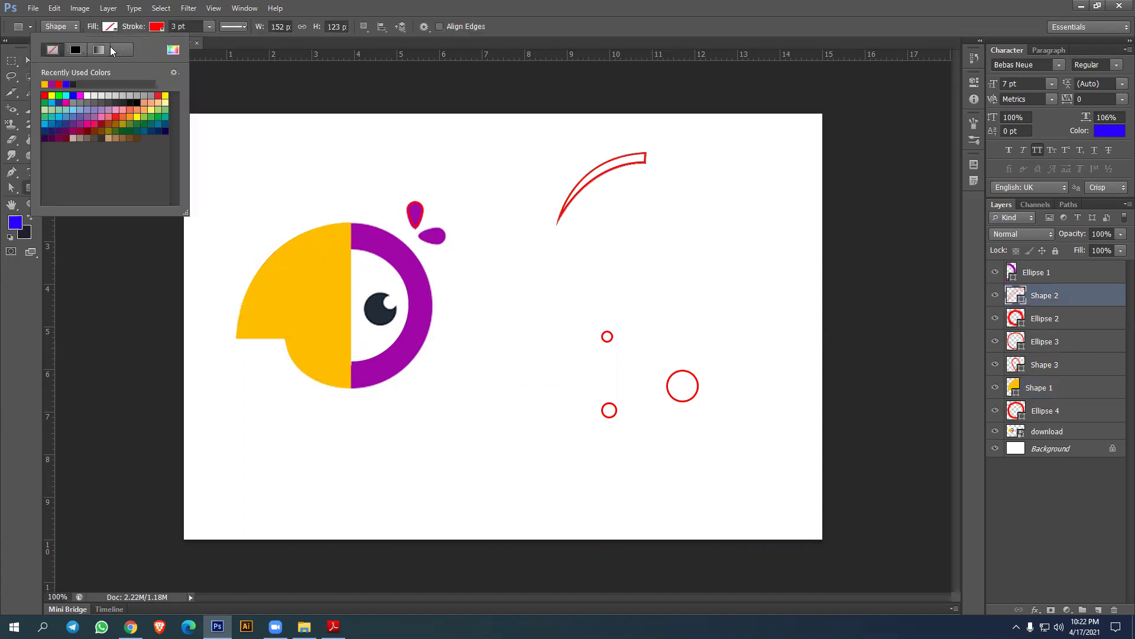
click(88, 96)
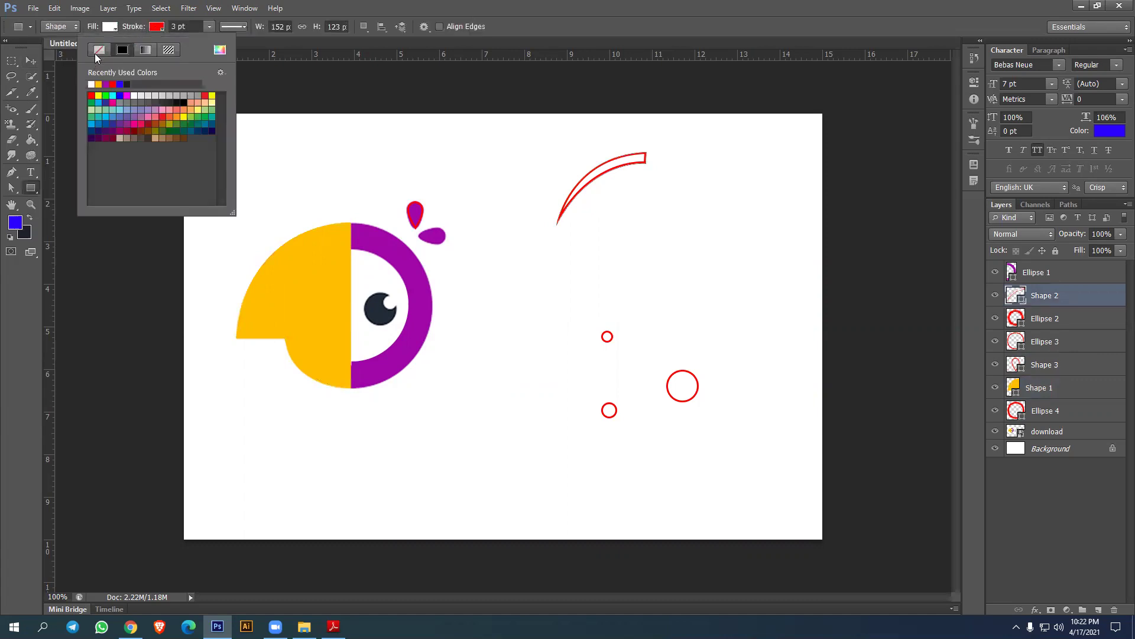
click(98, 50)
click(34, 188)
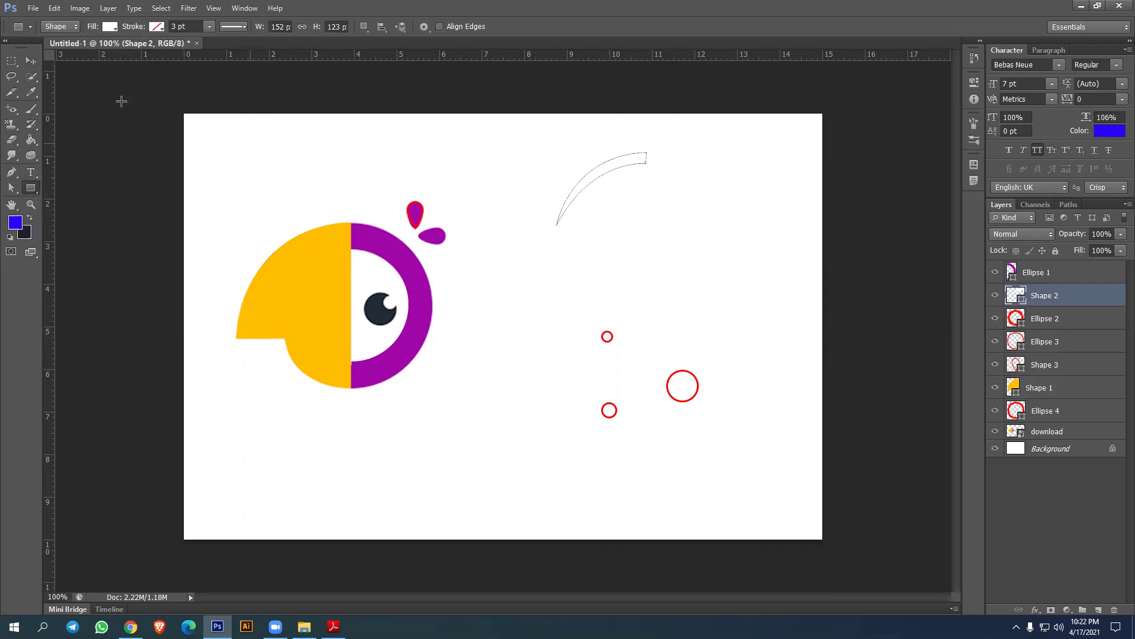
click(31, 61)
drag(606, 176, 293, 260)
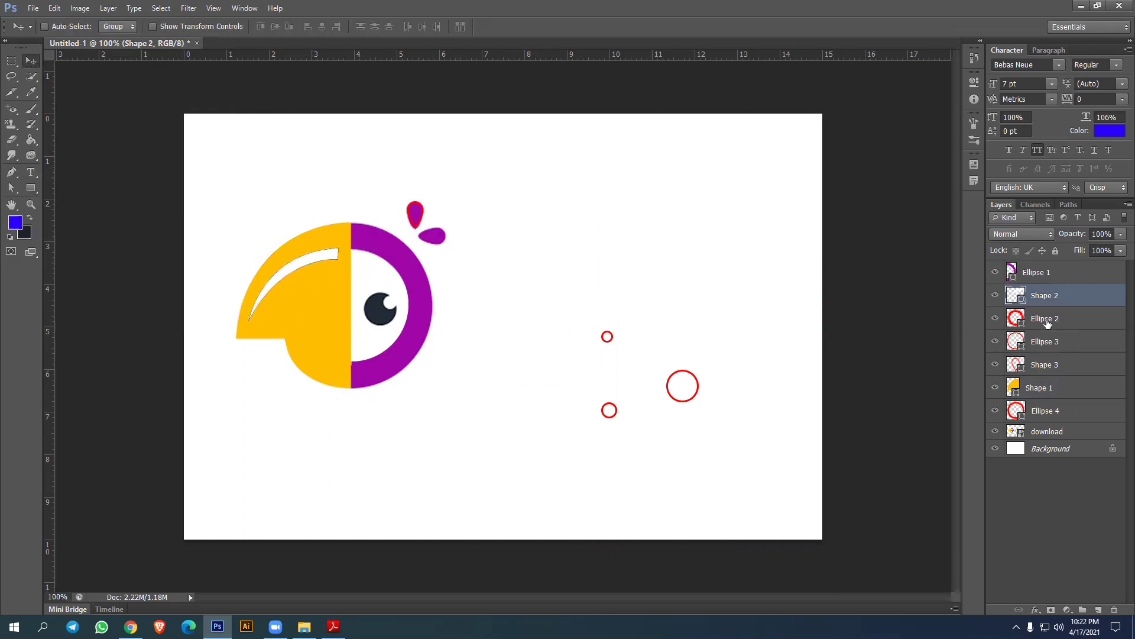
Give the nostril circle, Ellipse 2, a black fill without a stroke and place it on the beak.
click(1048, 322)
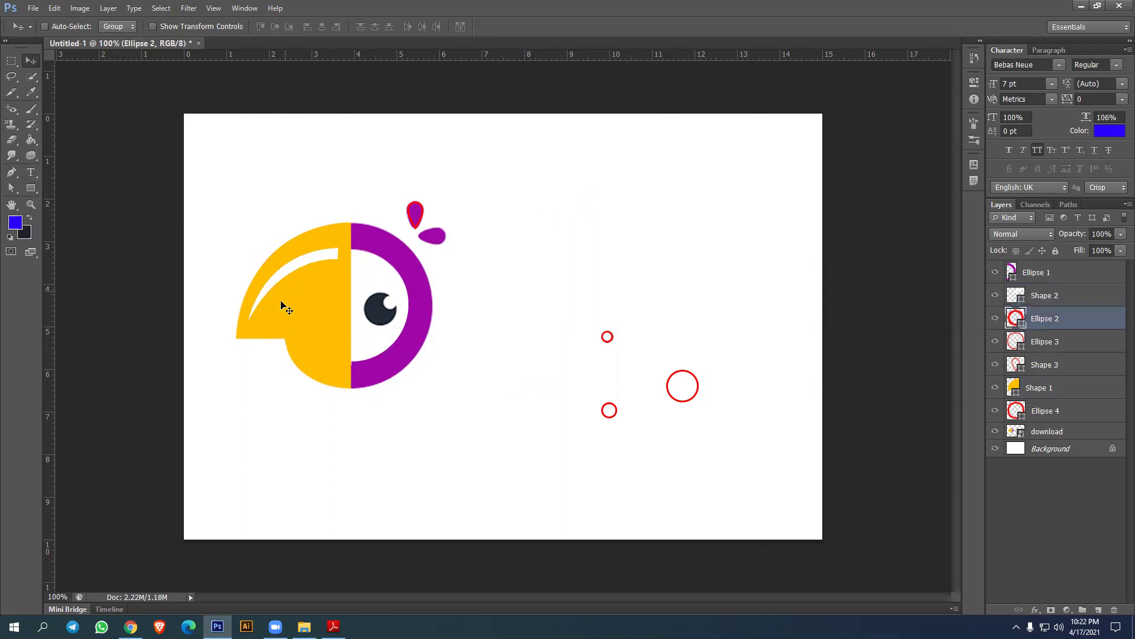
click(30, 188)
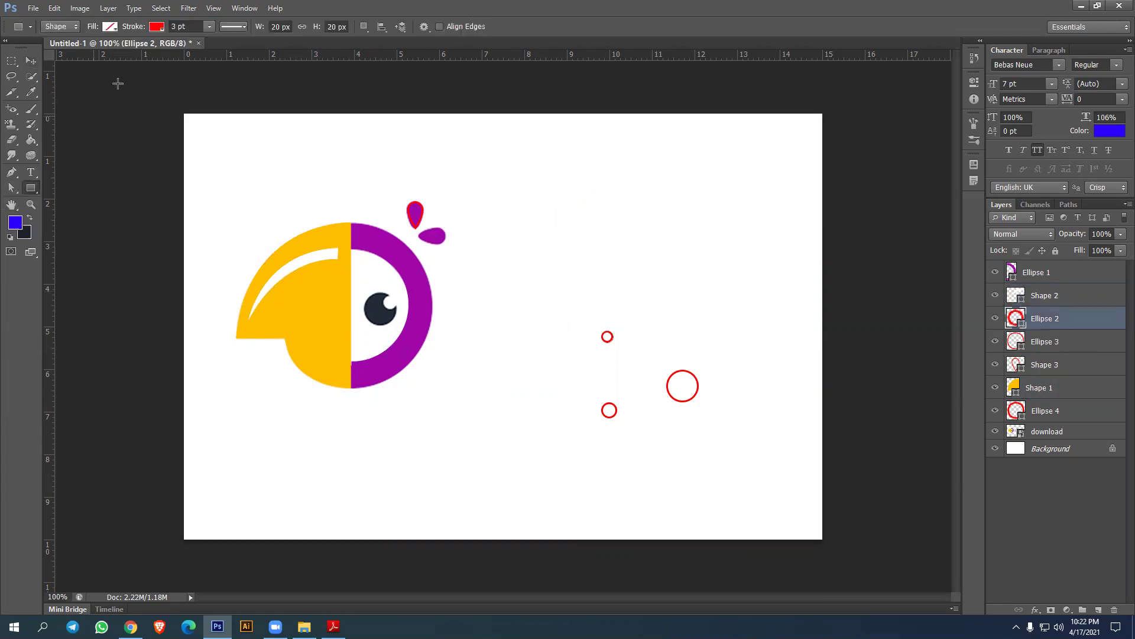
click(110, 27)
click(140, 101)
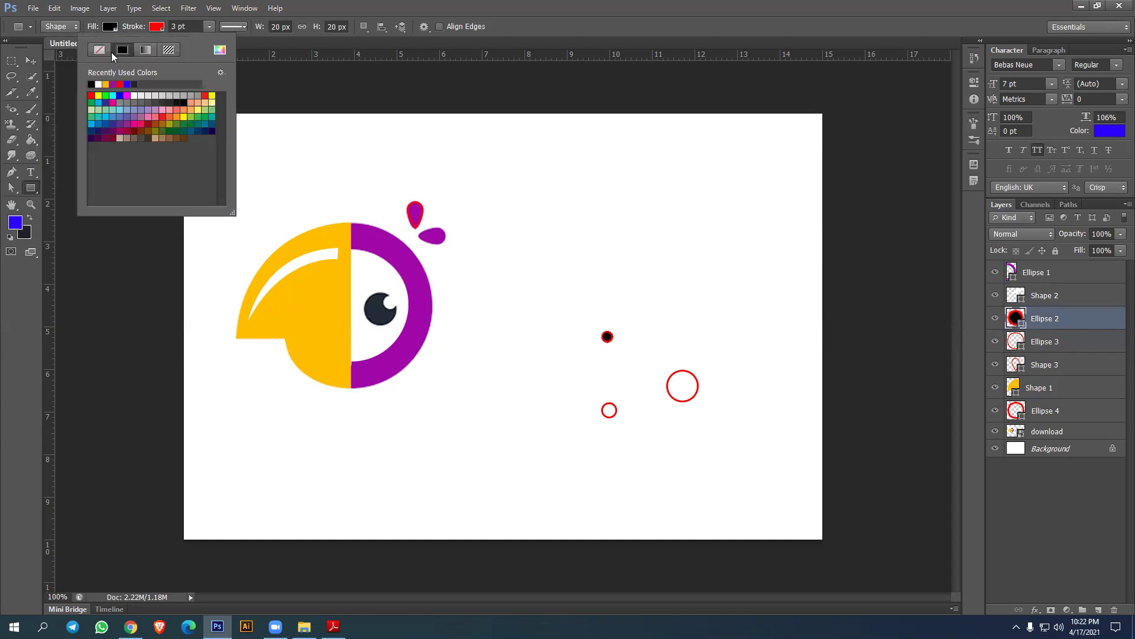
click(98, 52)
click(31, 60)
drag(608, 336, 290, 306)
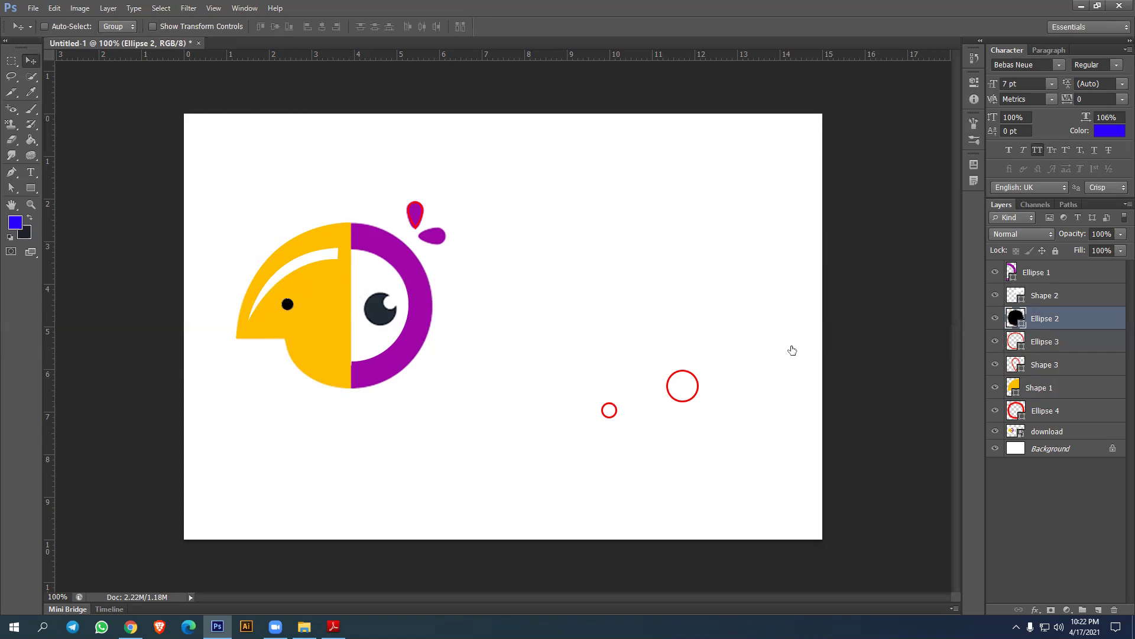
Give the large pupil circle, Ellipse 3, a black fill and remove its red stroke.
ctrl+click(667, 384)
key(u)
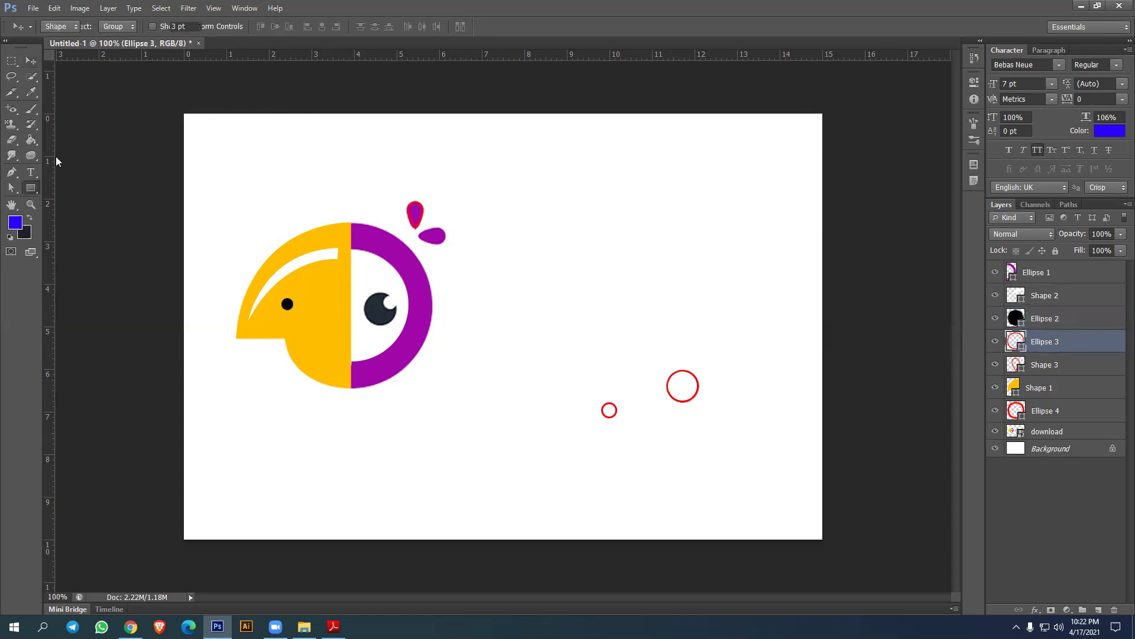
click(110, 26)
click(137, 101)
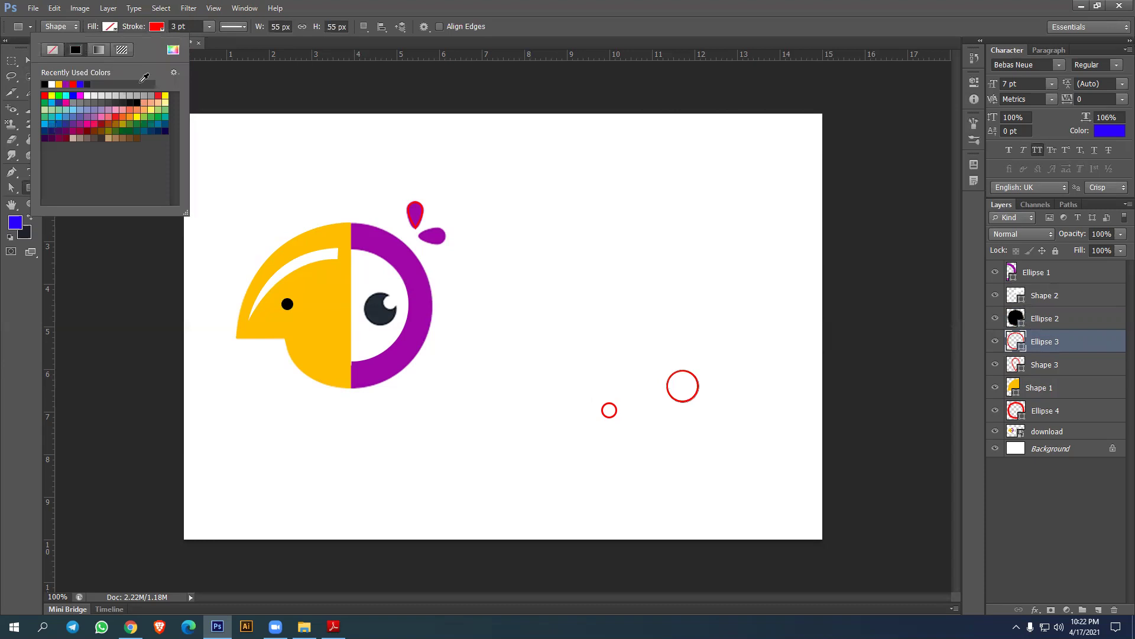
key(Return)
click(157, 26)
click(94, 48)
Move the black pupil circle onto the bird's eye and nudge it to cover the logo's dark pupil.
click(31, 60)
drag(683, 387, 382, 309)
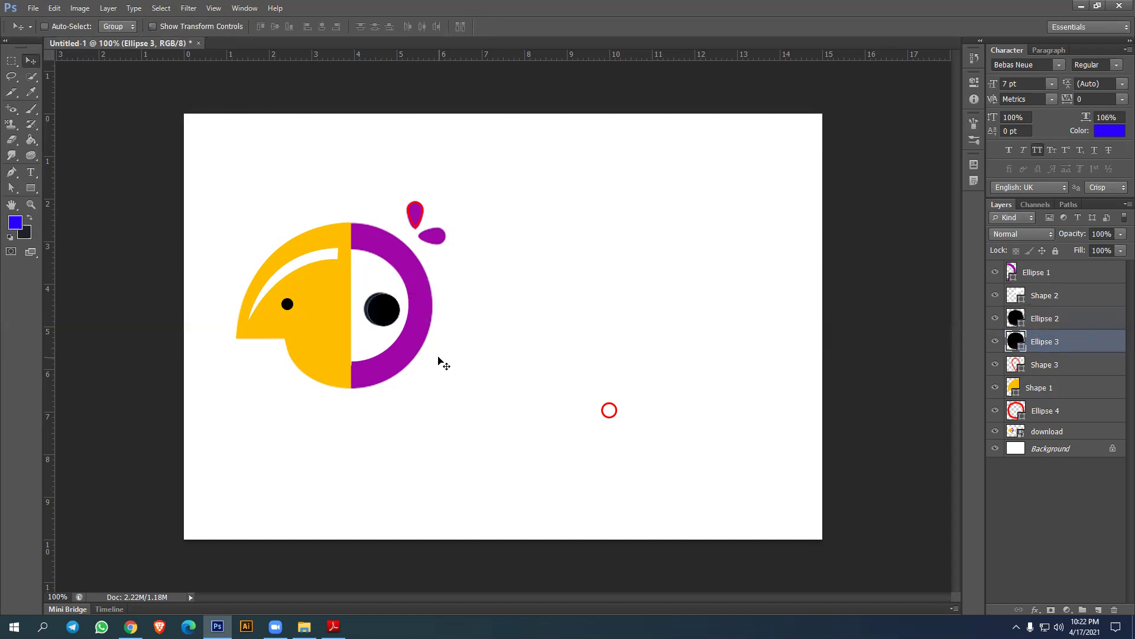
key(Left)
key(Left)
key(Up)
key(Left)
Raise the glint circle's layer above the pupil layer and place it on the pupil with a white fill and no stroke.
drag(1042, 414, 1040, 340)
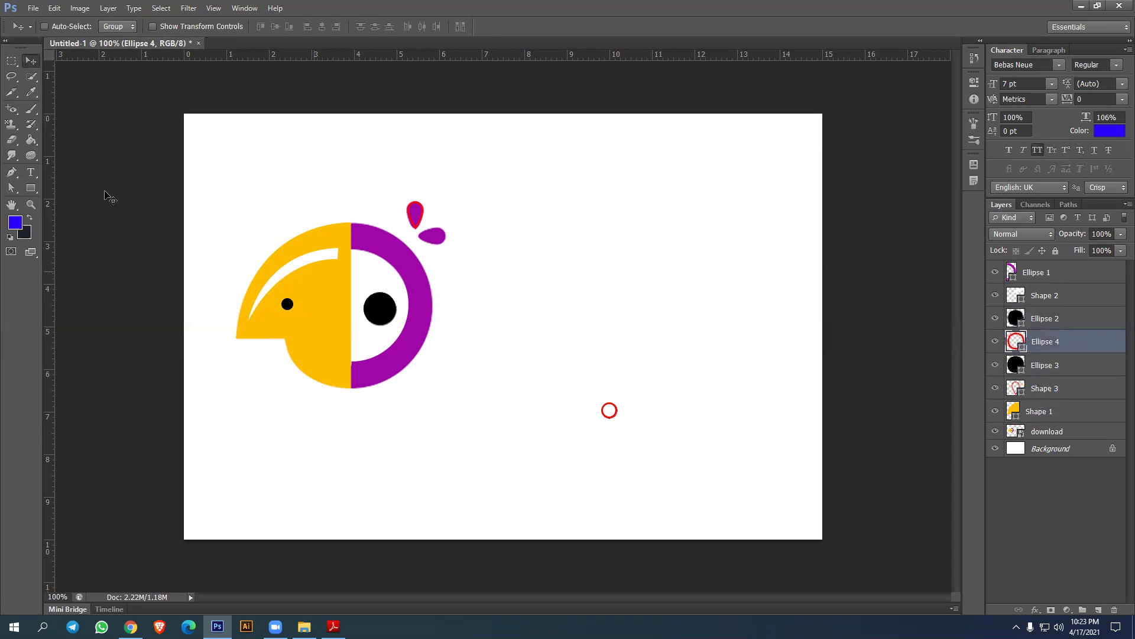
click(34, 187)
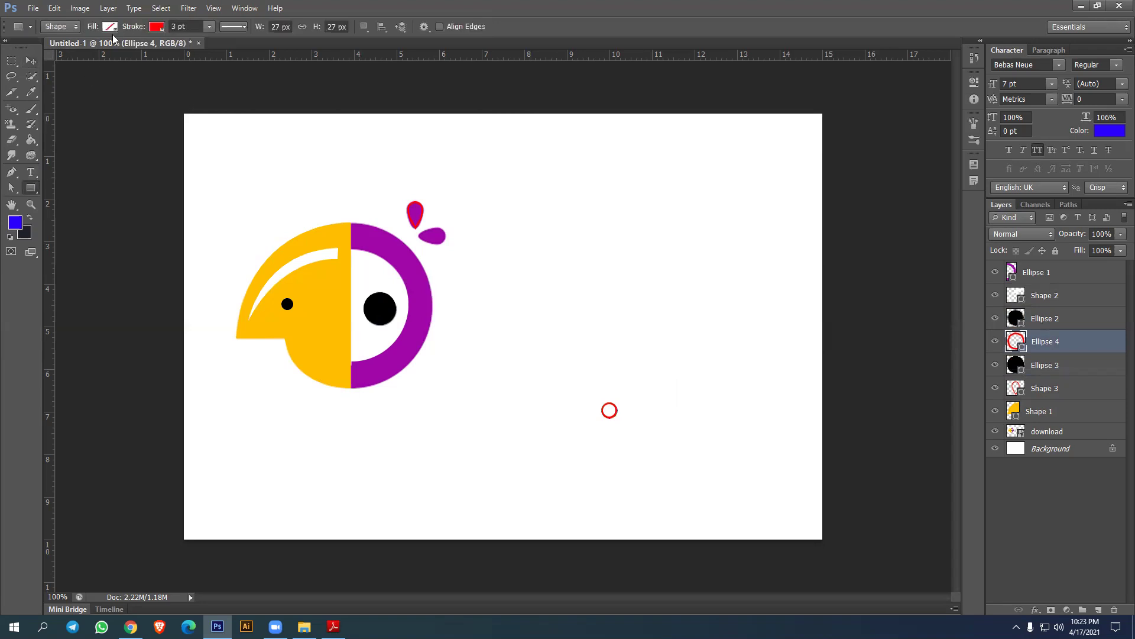
click(111, 27)
click(155, 26)
click(98, 50)
click(30, 60)
drag(545, 393, 390, 304)
Give the upright feather, Shape 3, the same purple fill as the logo and remove its red stroke.
click(1082, 392)
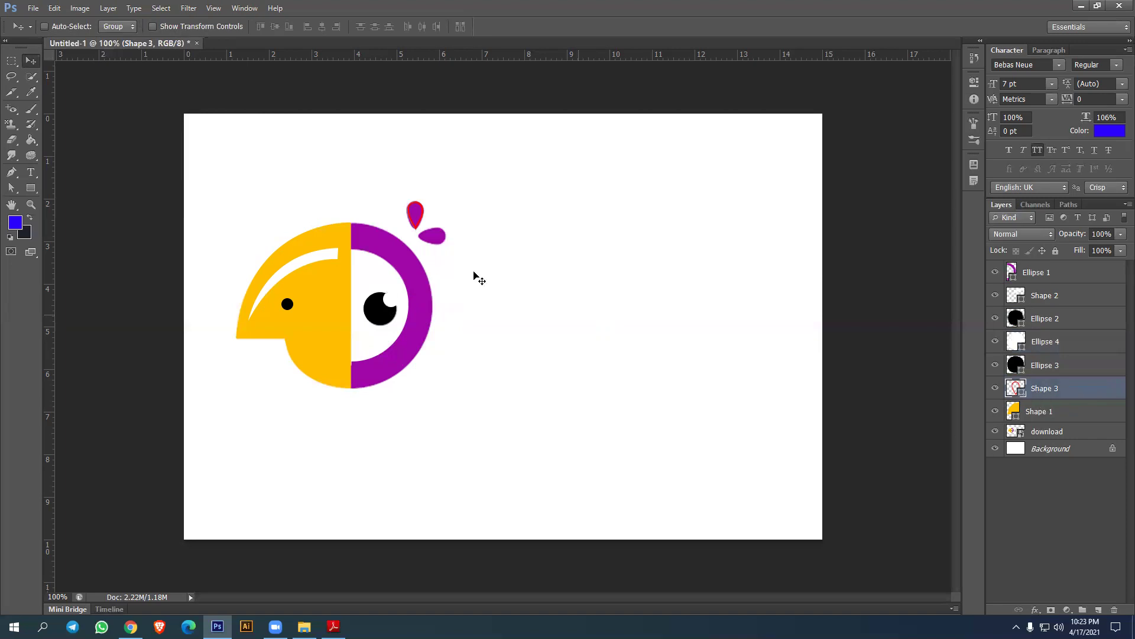
click(31, 188)
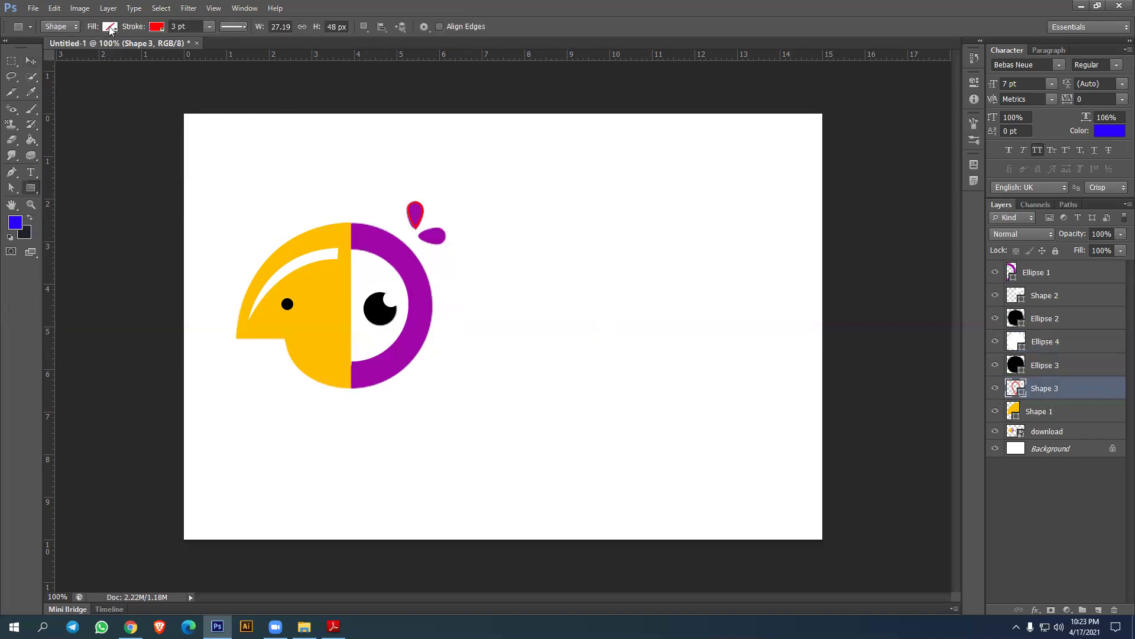
click(110, 28)
click(172, 50)
click(434, 235)
click(767, 142)
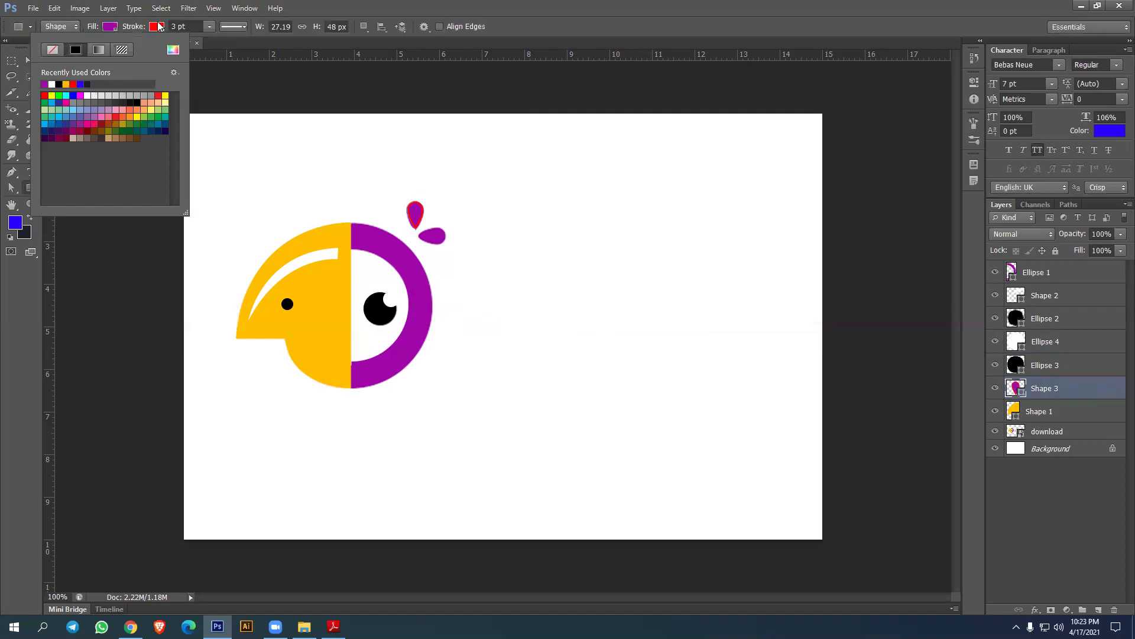
click(27, 63)
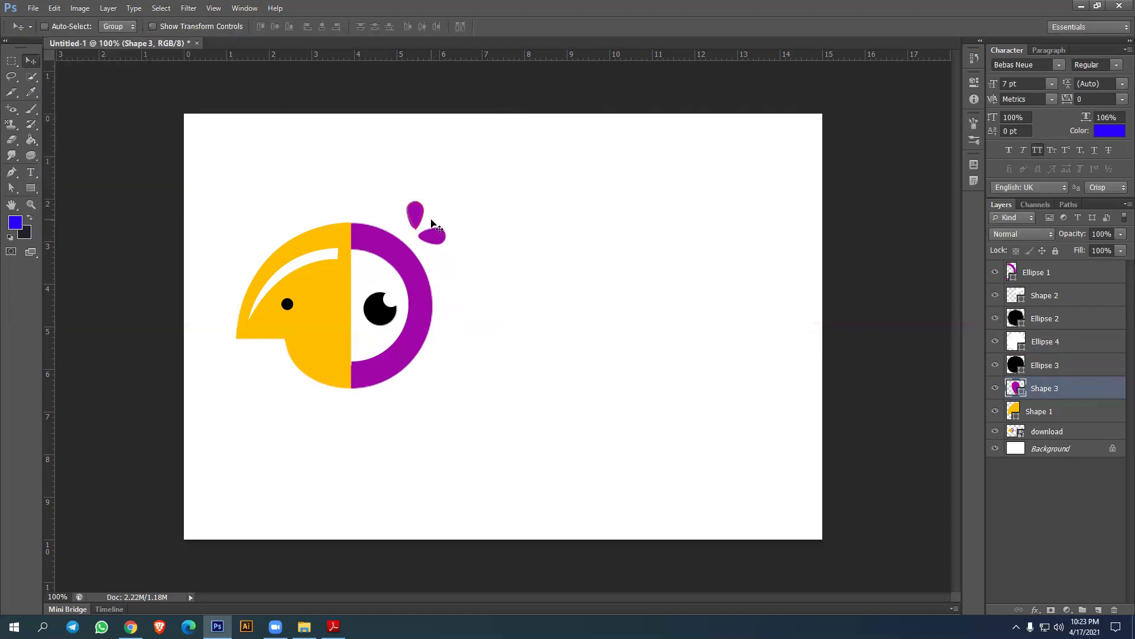
Duplicate the upright feather, Shape 3, rotate the copy by about 97° and place it over the logo's sideways feather.
key(ctrl+j)
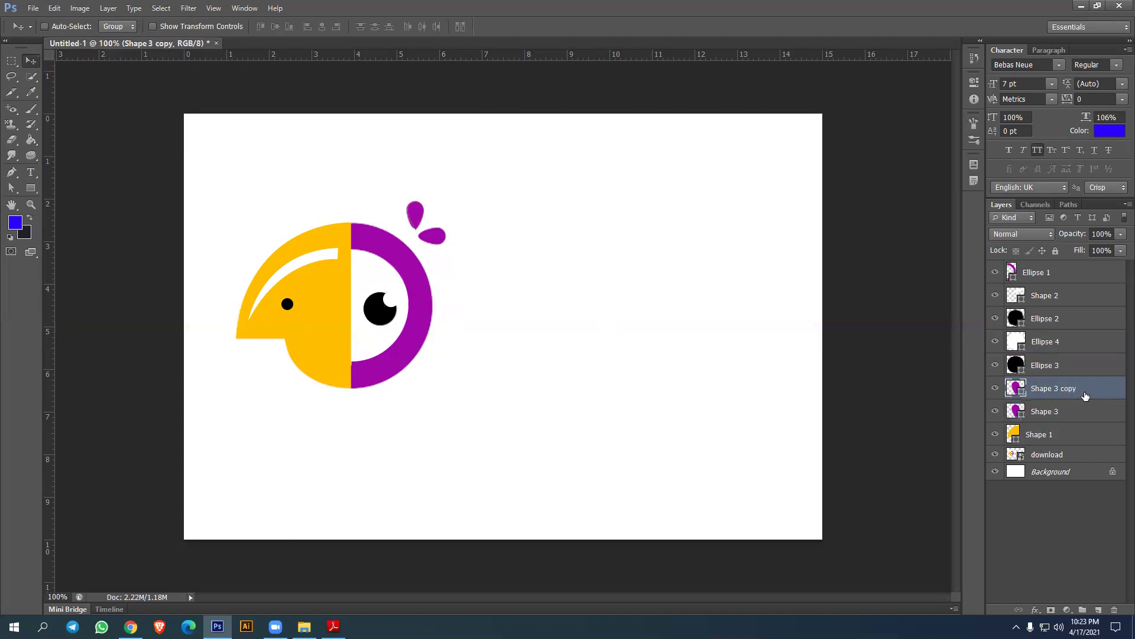
drag(469, 291, 565, 338)
key(ctrl+t)
drag(512, 292, 440, 237)
key(Left)
key(Left)
key(Left)
key(Left)
key(Left)
key(Up)
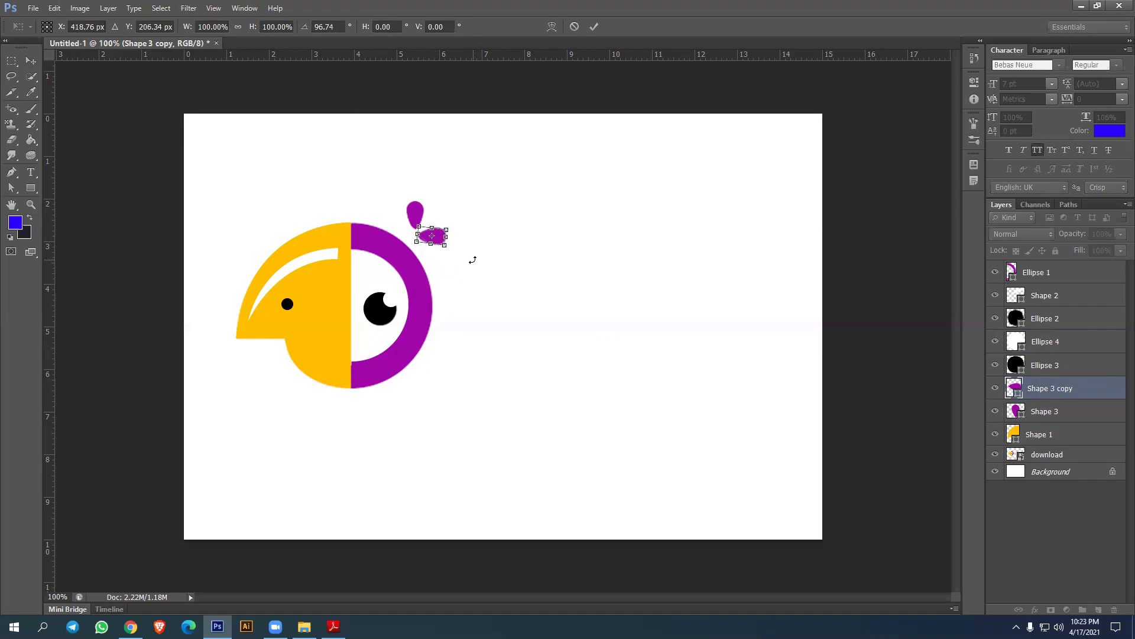
key(Return)
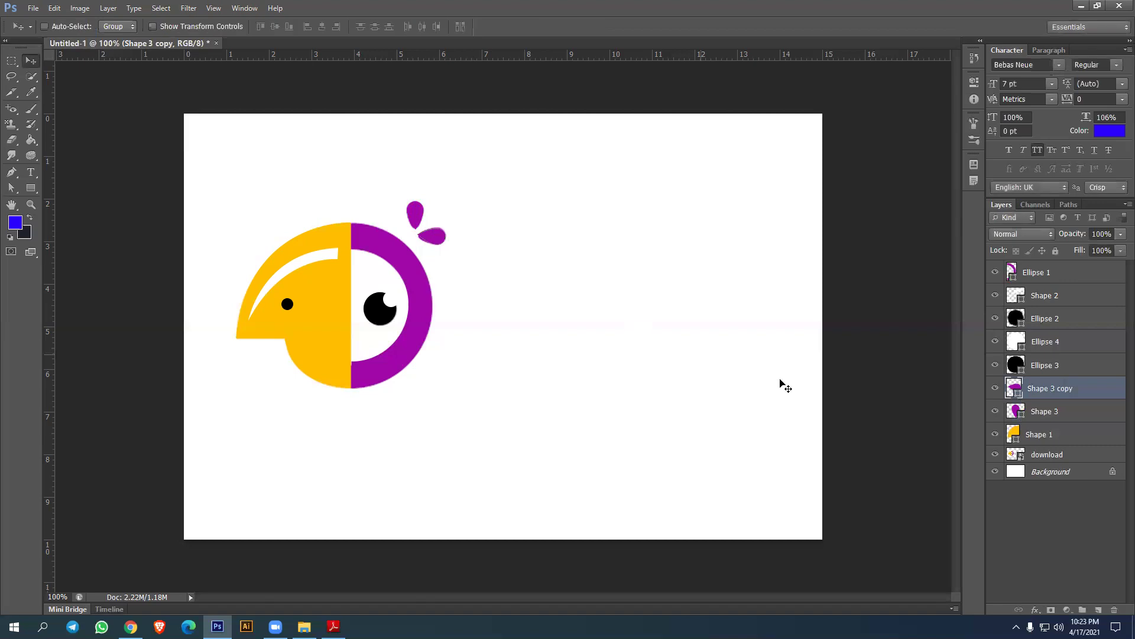
Group all traced layers from Shape 1 to Ellipse 1 and move the group to the right of the original logo.
click(1066, 440)
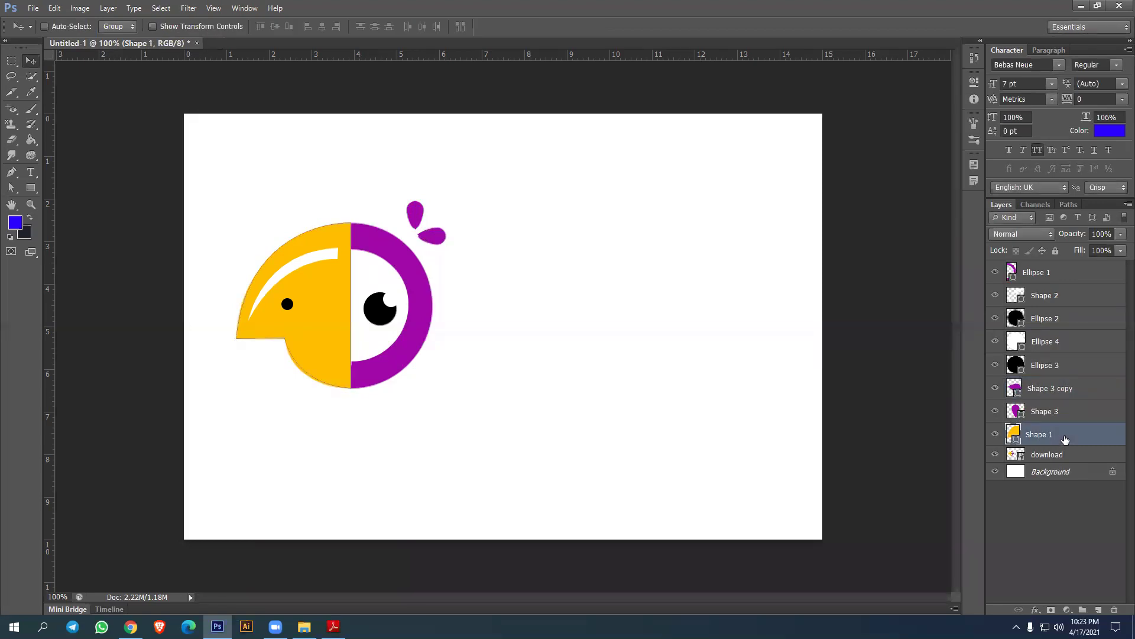
shift+click(1055, 272)
key(ctrl+g)
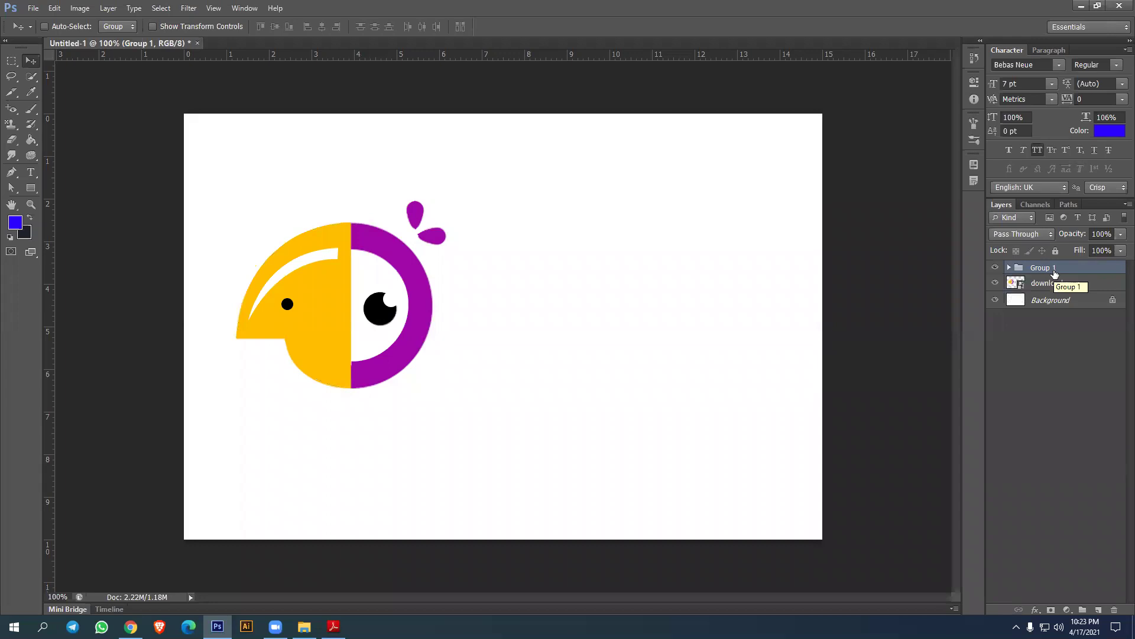
drag(603, 326, 739, 328)
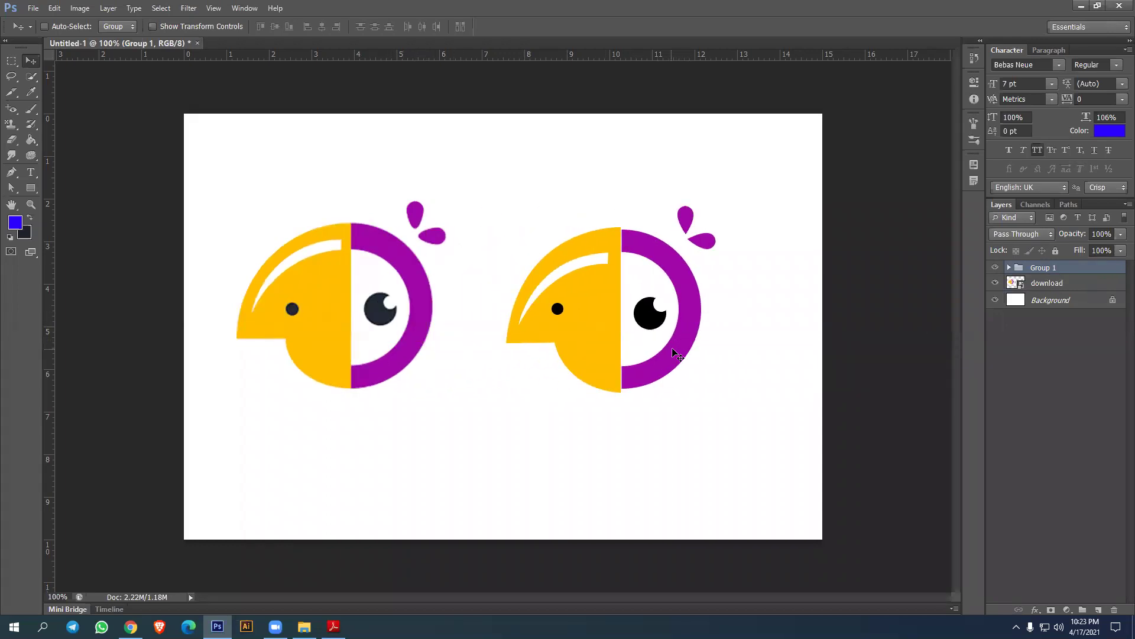
Expand Group 1 and move the upper and lower end points of the purple ring, Ellipse 1, to meet the beak's corners.
scroll(645, 346, up, 4)
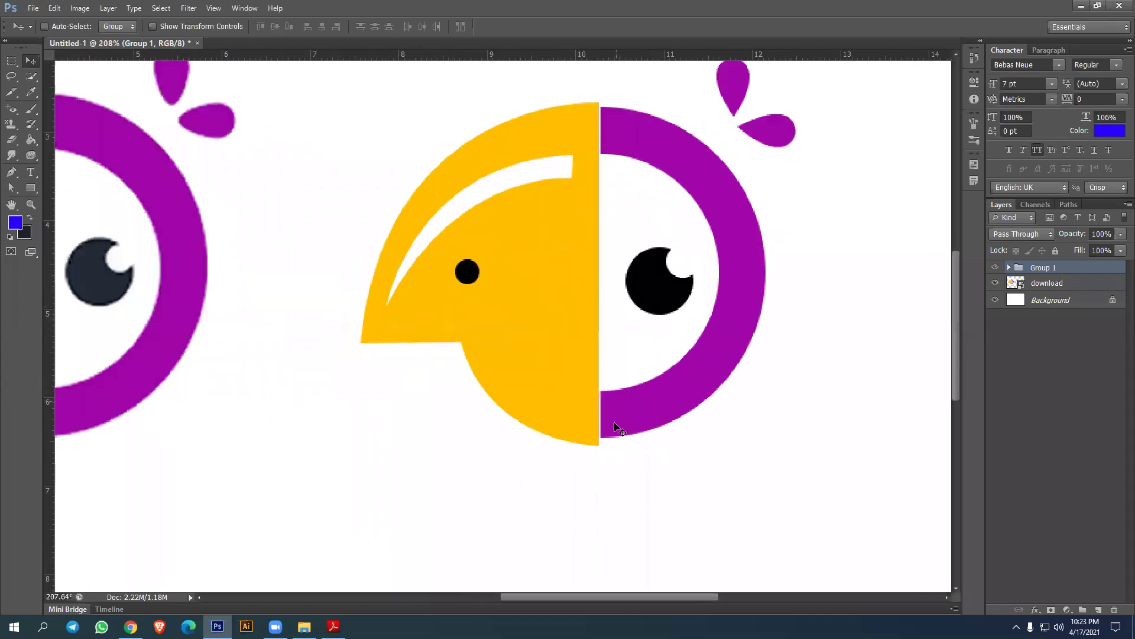
click(1010, 267)
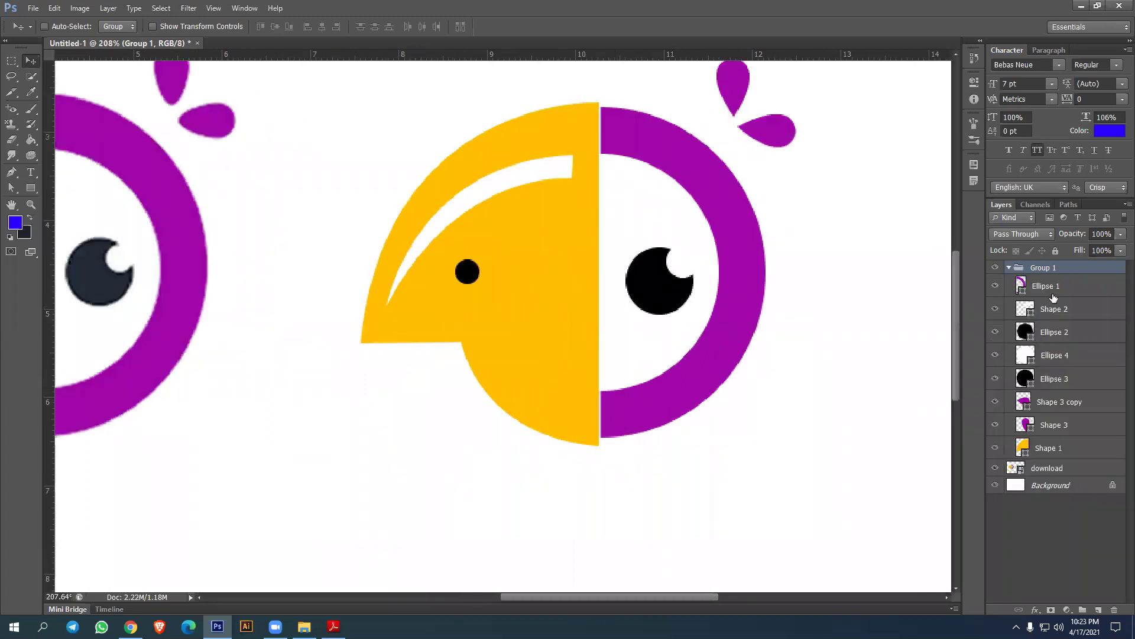
click(1016, 290)
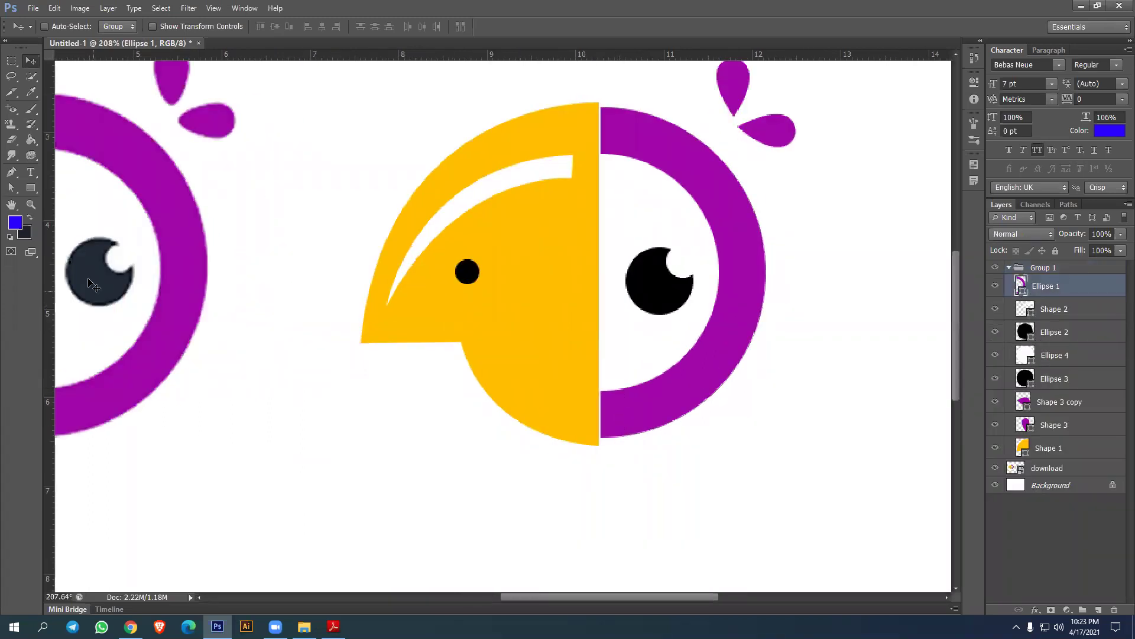
click(12, 189)
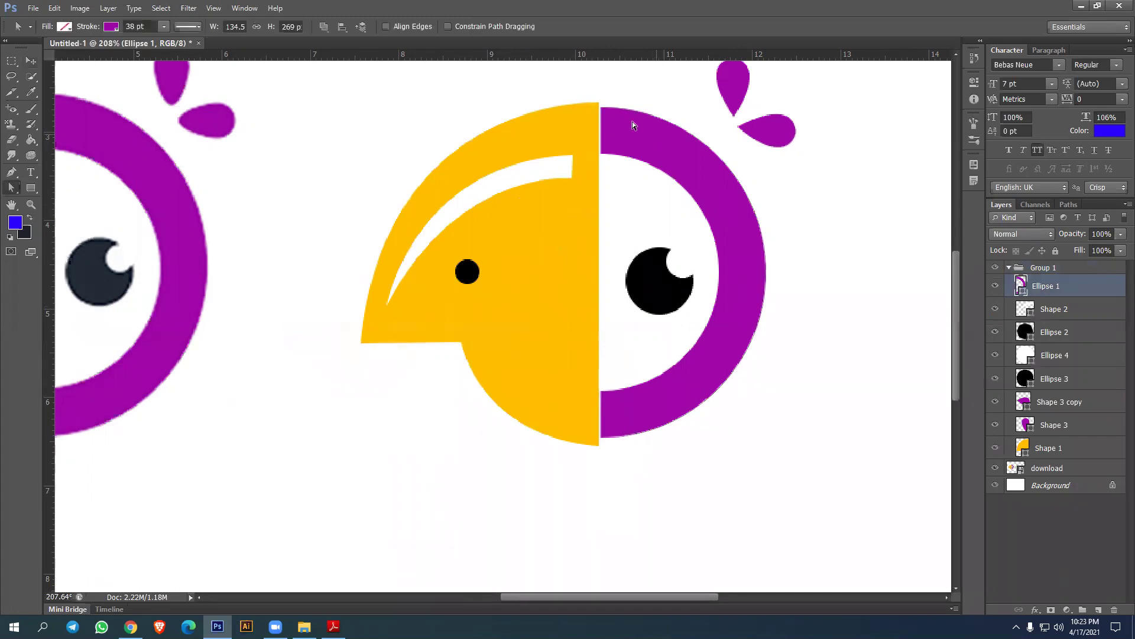
click(602, 109)
drag(600, 108, 599, 103)
click(601, 439)
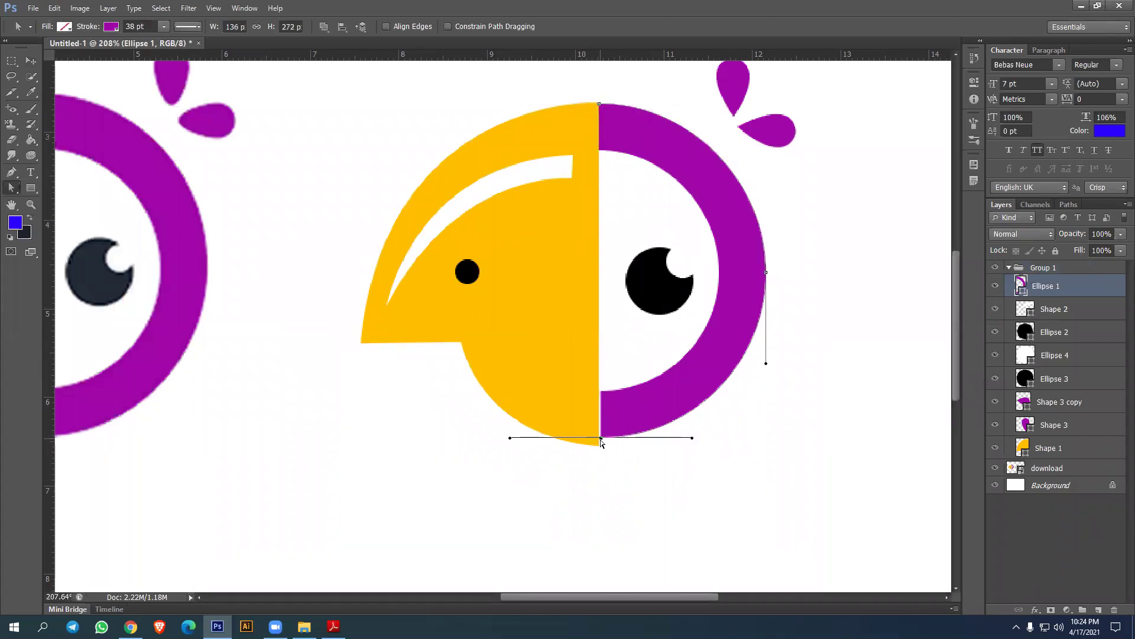
drag(600, 441, 600, 447)
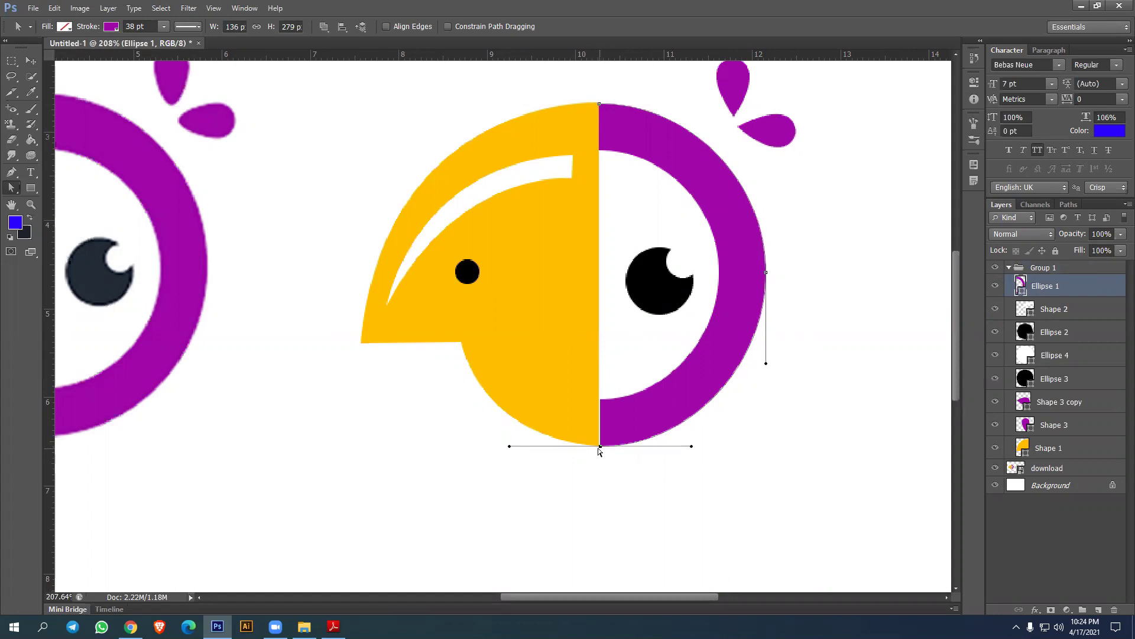
drag(599, 447, 598, 447)
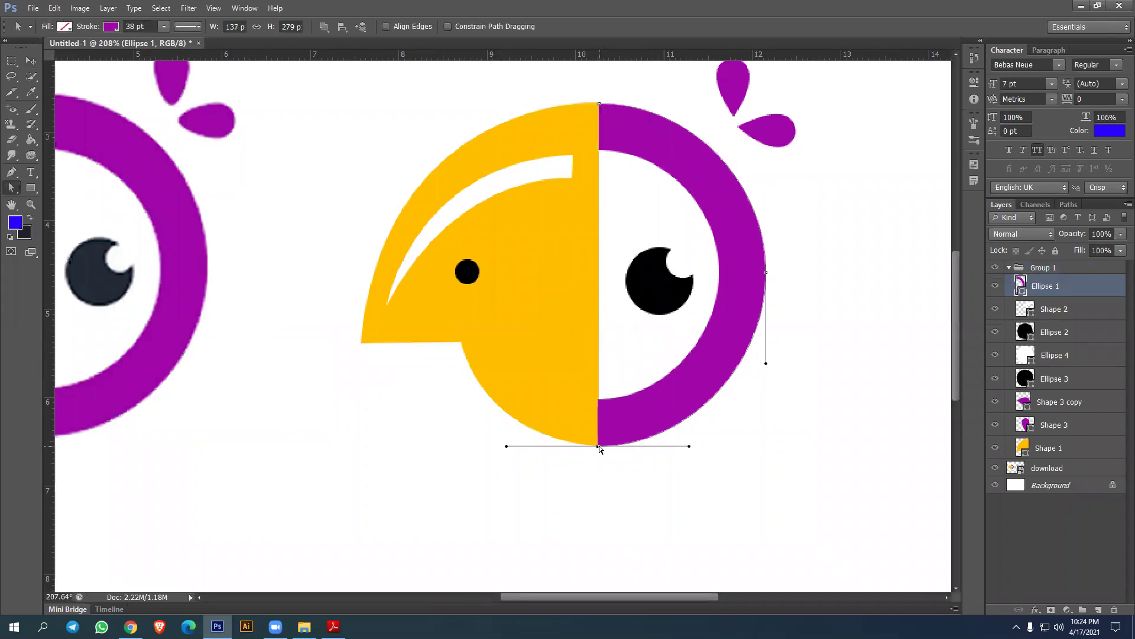
drag(599, 446, 600, 446)
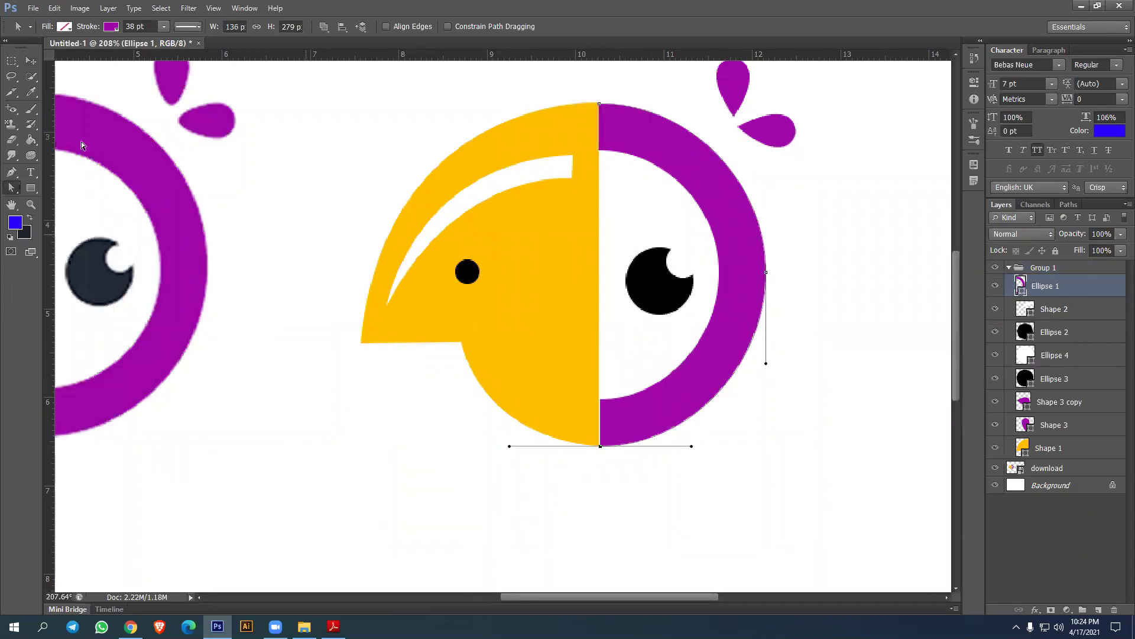
Nudge the yellow beak, Shape 1, one step right against the purple ring.
click(31, 60)
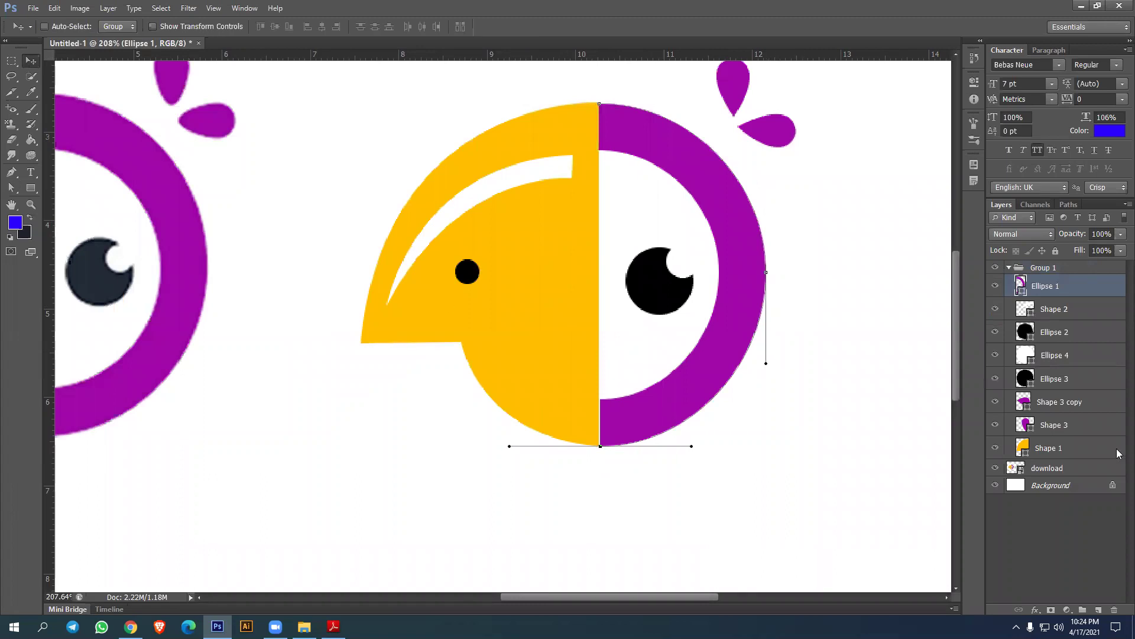
click(1056, 379)
click(1072, 286)
click(1053, 448)
key(Right)
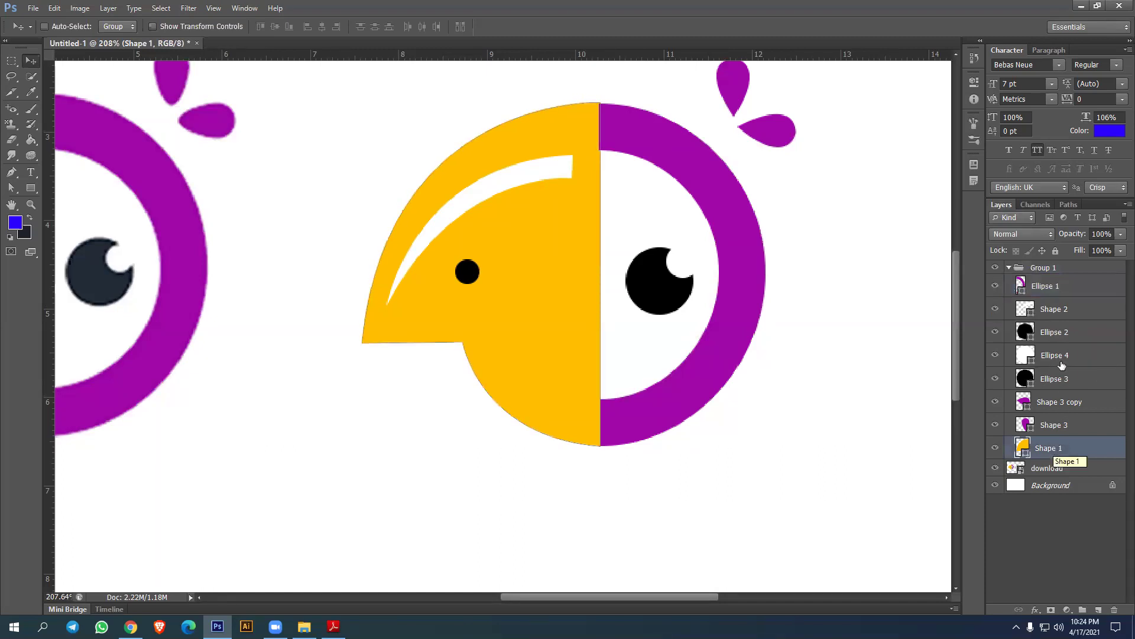
Nudge the upper end point of the purple ring, Ellipse 1, one step right to align with the beak's edge, and collapse Group 1.
click(1047, 286)
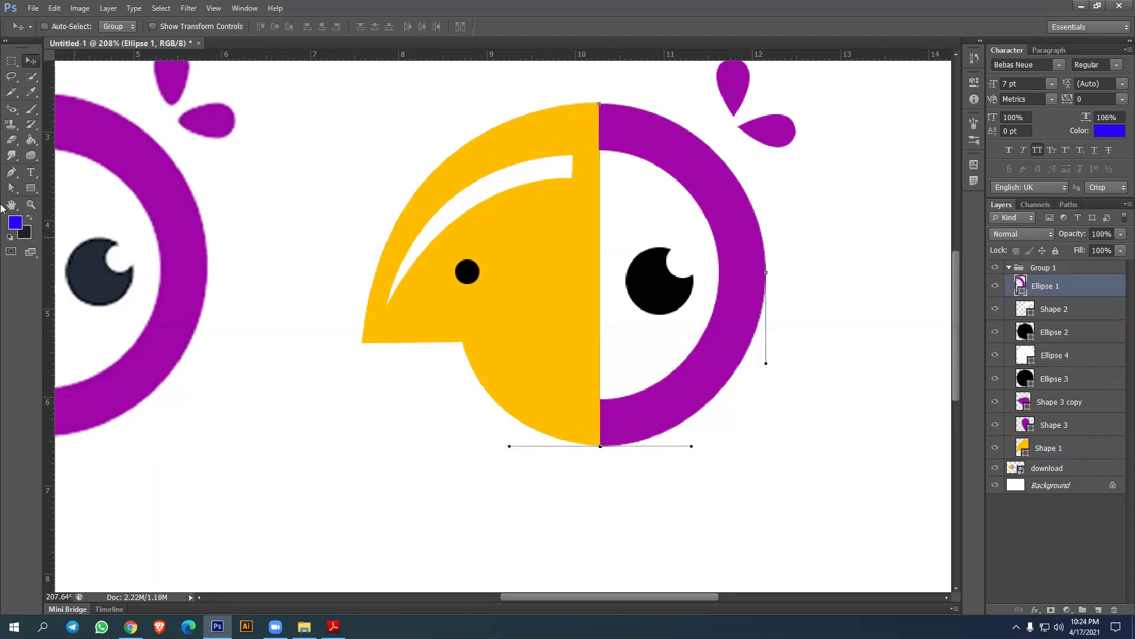
key(a)
scroll(656, 249, up, 7)
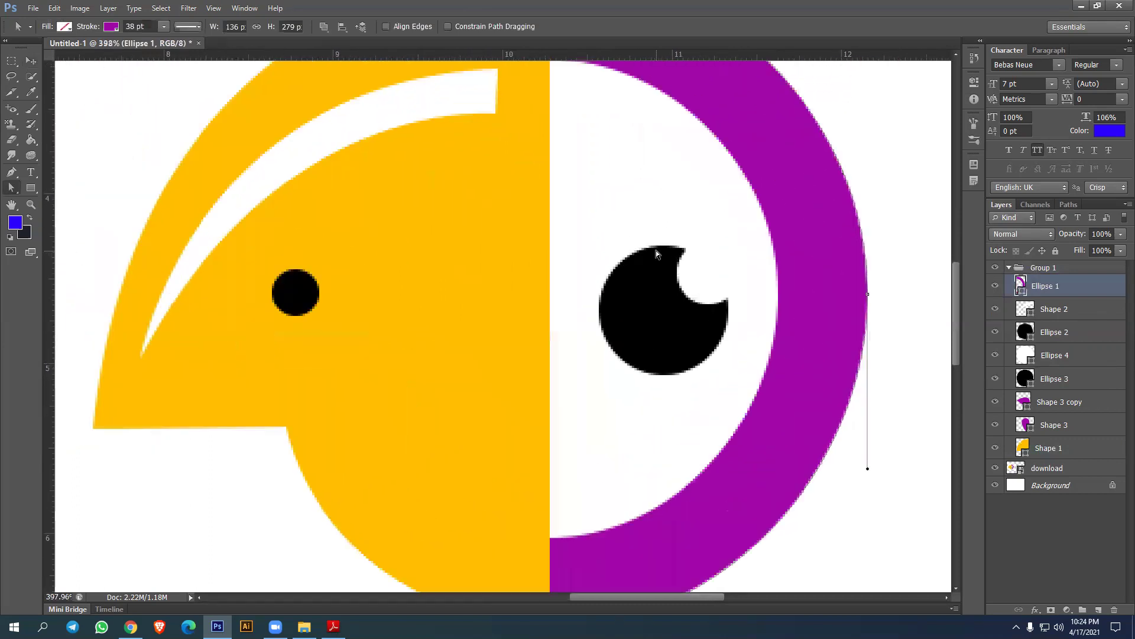
drag(617, 65, 592, 336)
click(524, 253)
key(Right)
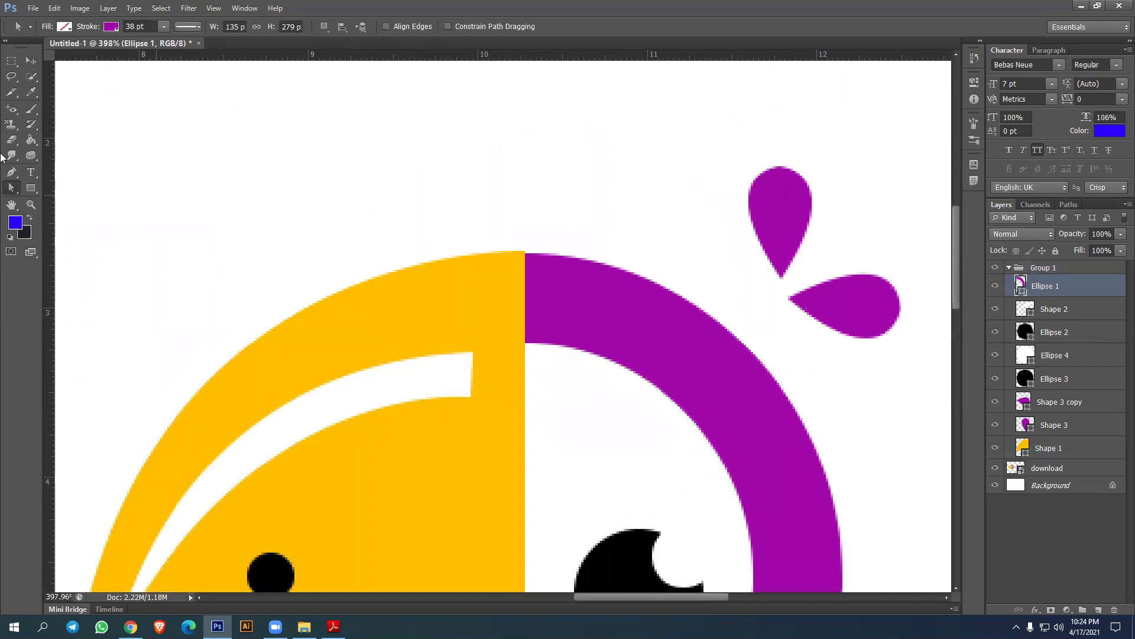
click(31, 61)
scroll(512, 379, down, 5)
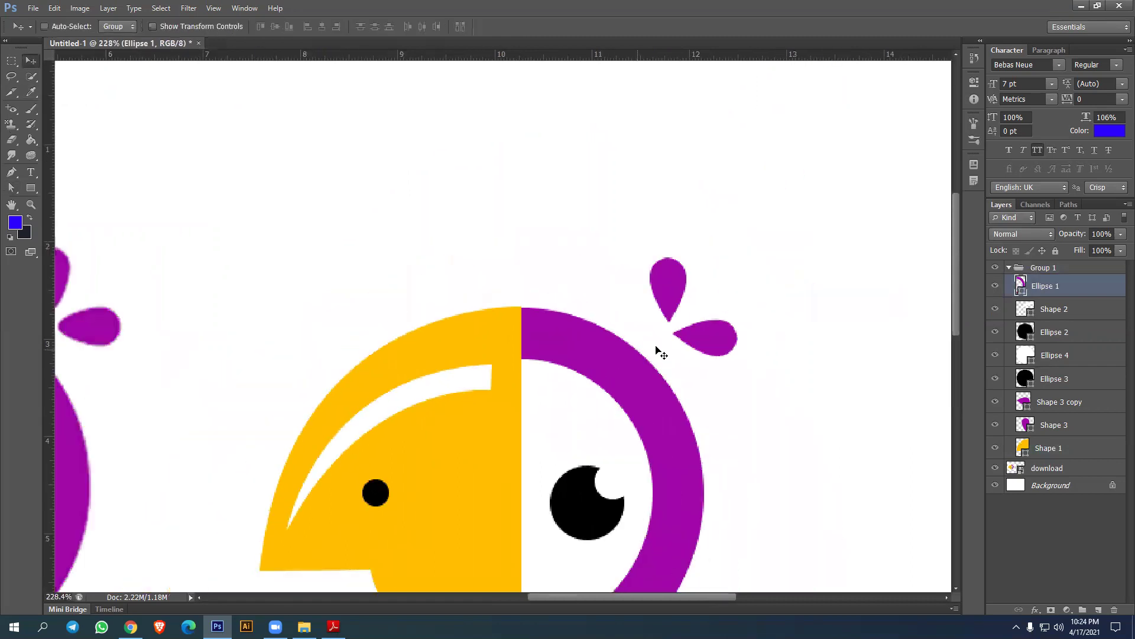
scroll(628, 355, down, 2)
scroll(664, 330, down, 2)
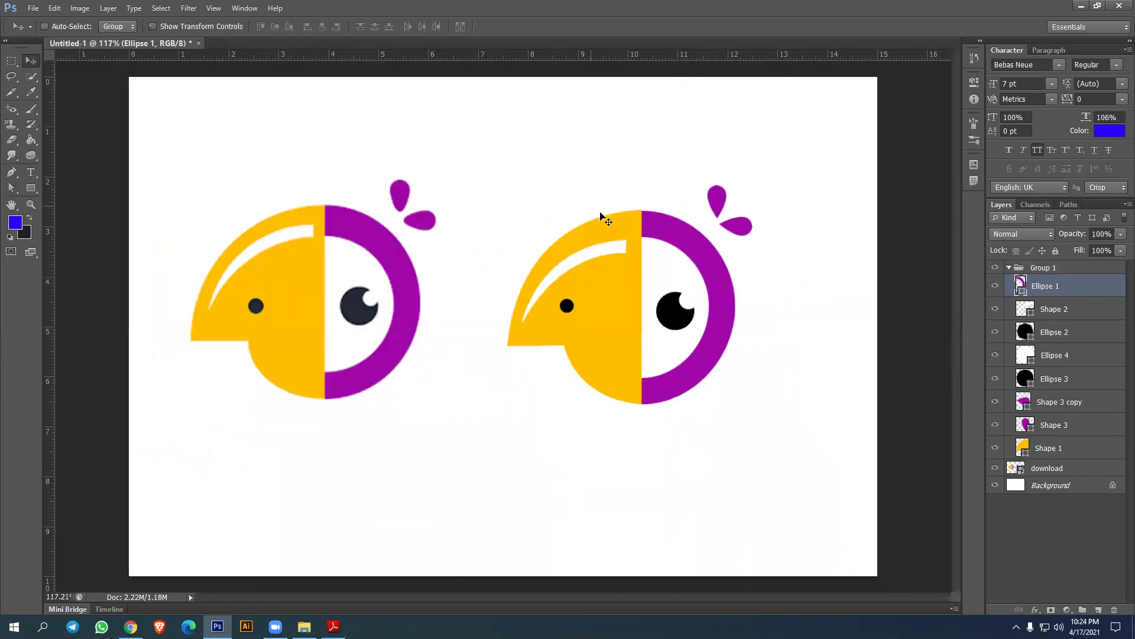
click(1045, 428)
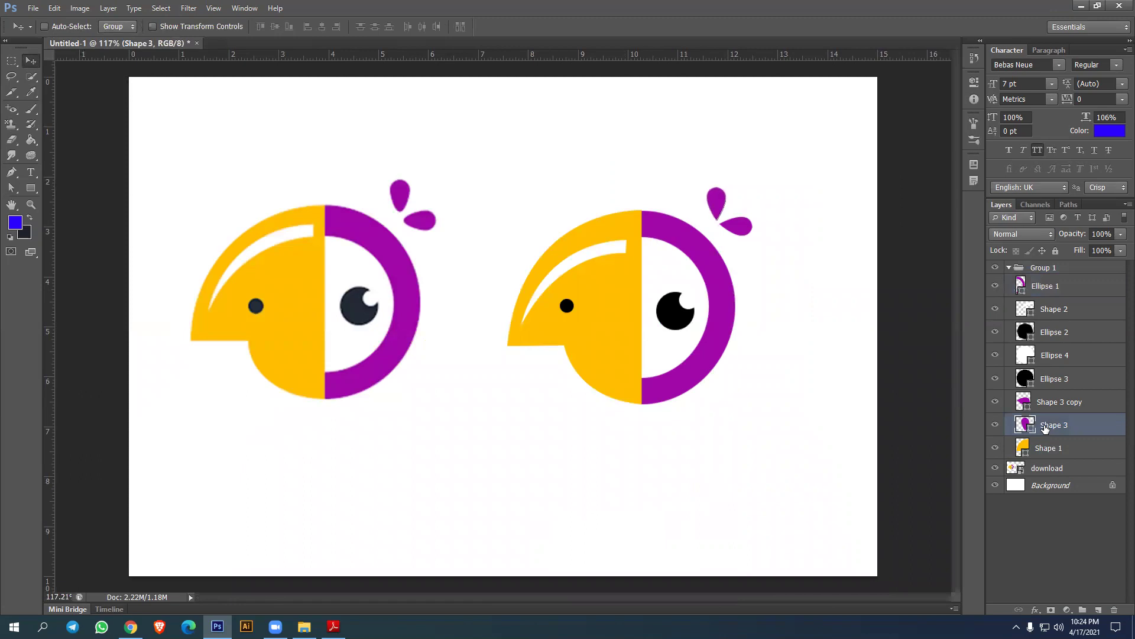
click(1009, 268)
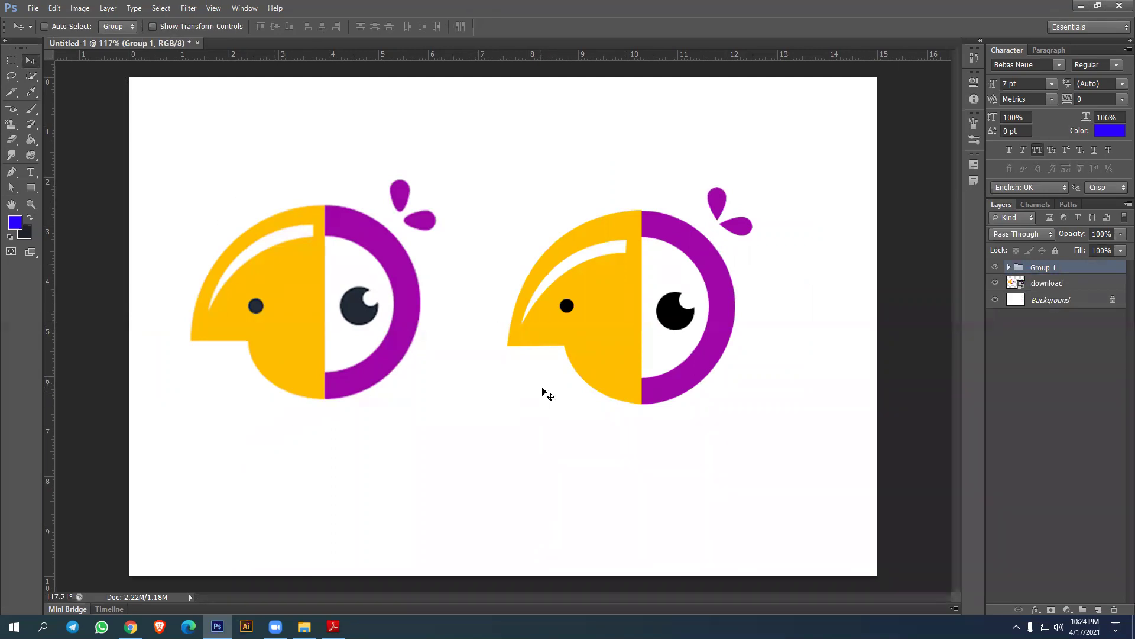
Switch to File Explorer and open New.jpg from the Class - 06 folder to view the banner design.
click(304, 626)
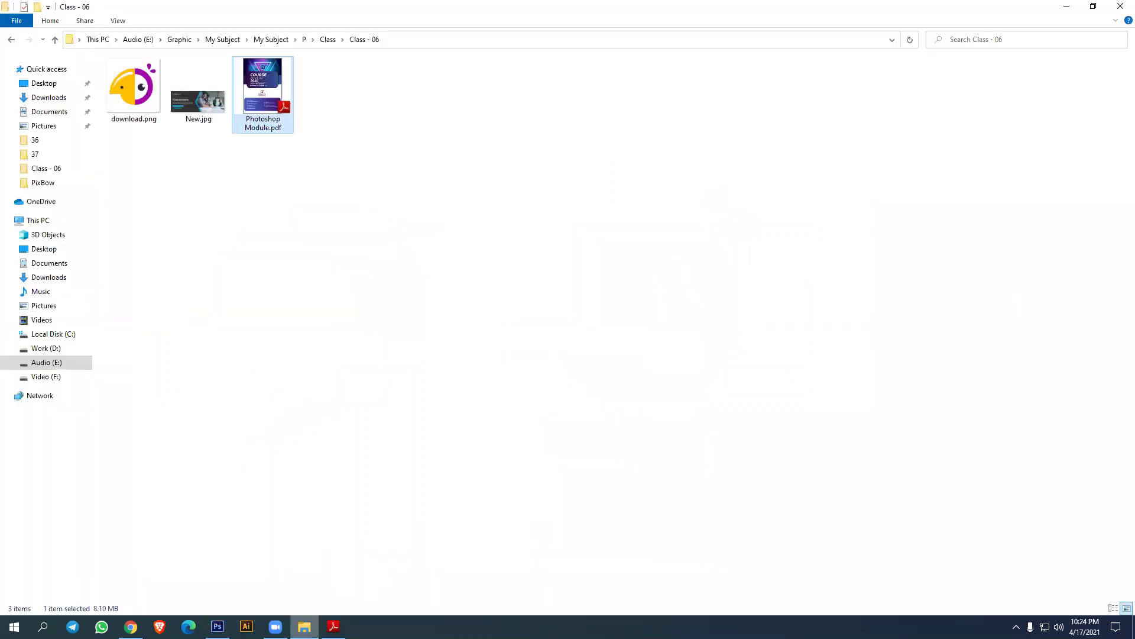
double_click(199, 94)
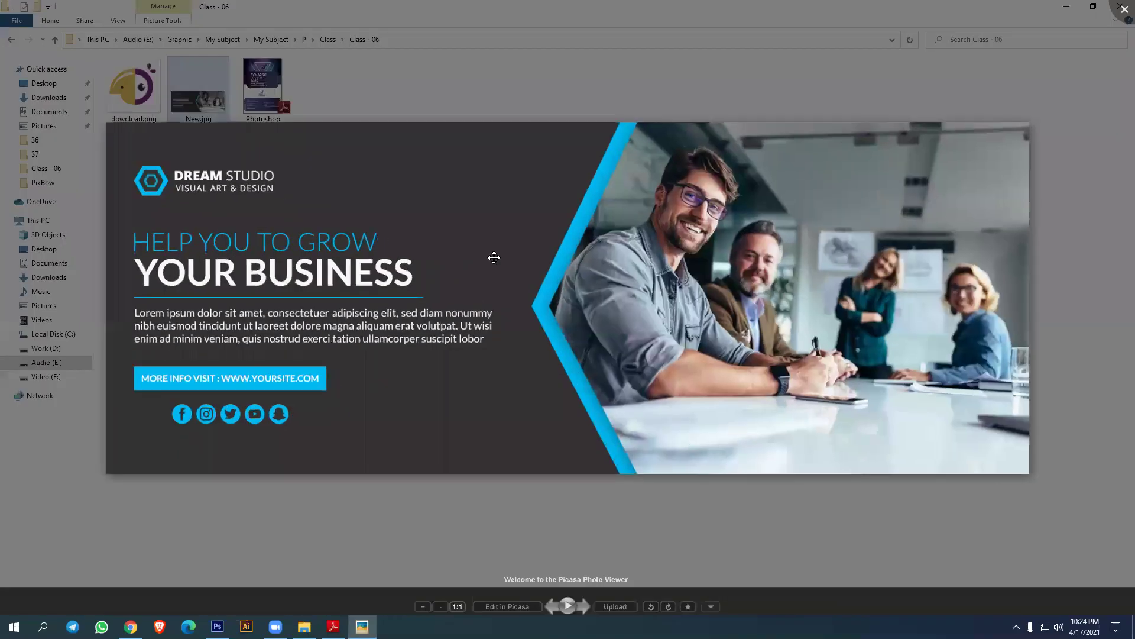